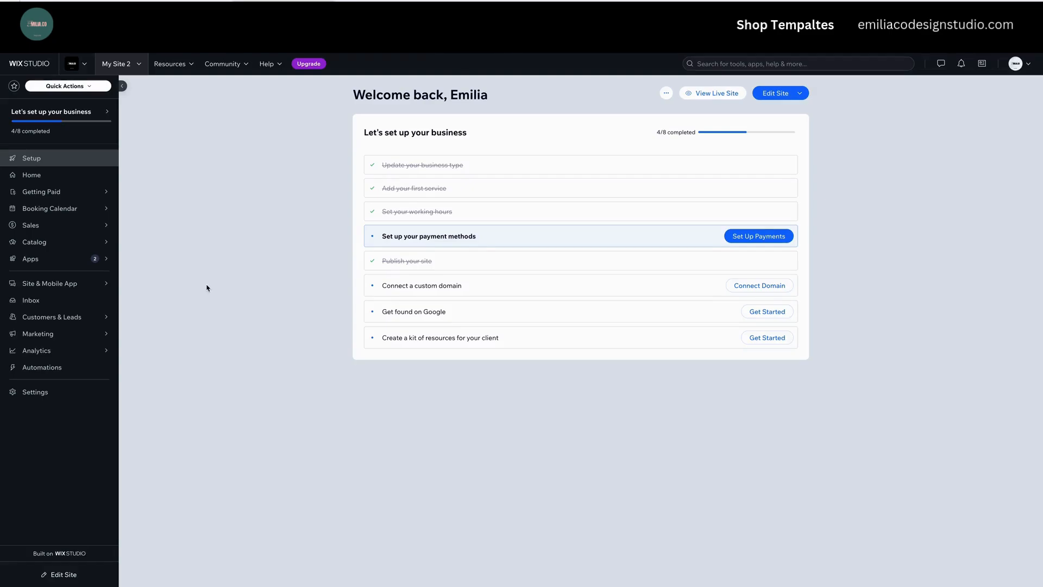
Open the Booking Services list from the Catalog section of the dashboard sidebar.
left_click(37, 243)
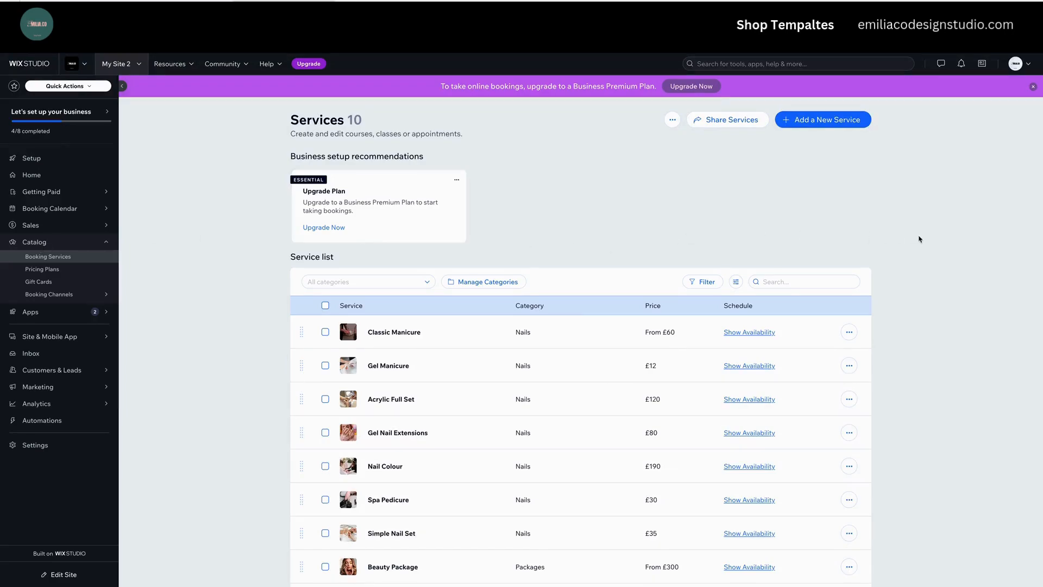
Scroll through the ten existing booking services, then start adding a new service.
scroll(923, 239, "down", 2)
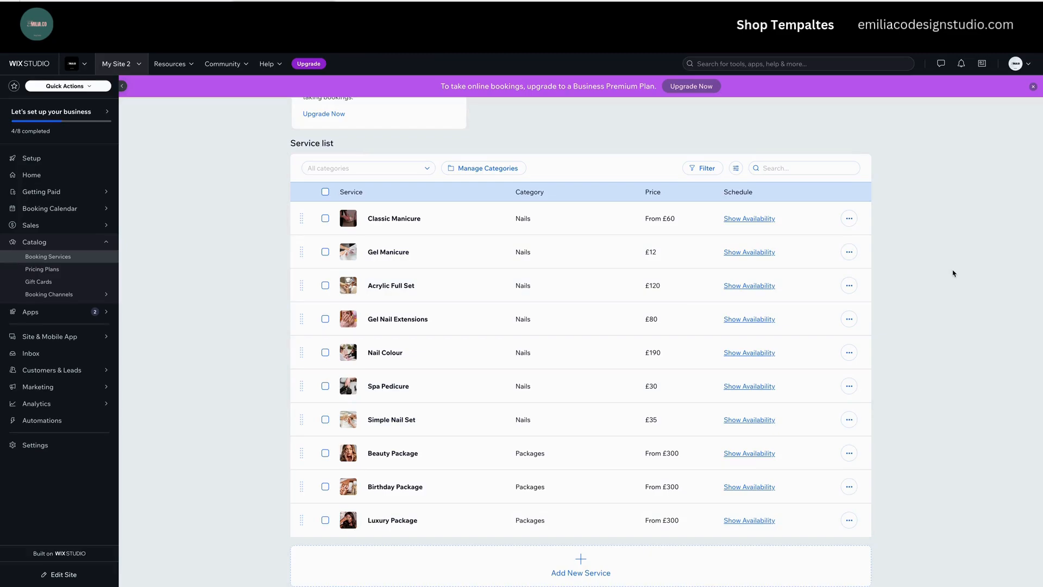
scroll(953, 273, "up", 3)
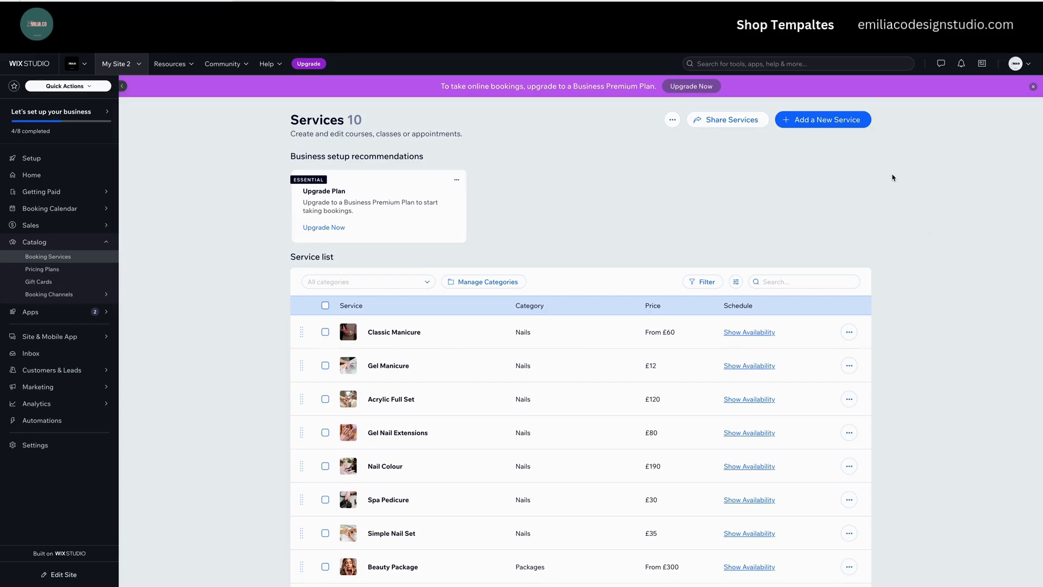
left_click(832, 123)
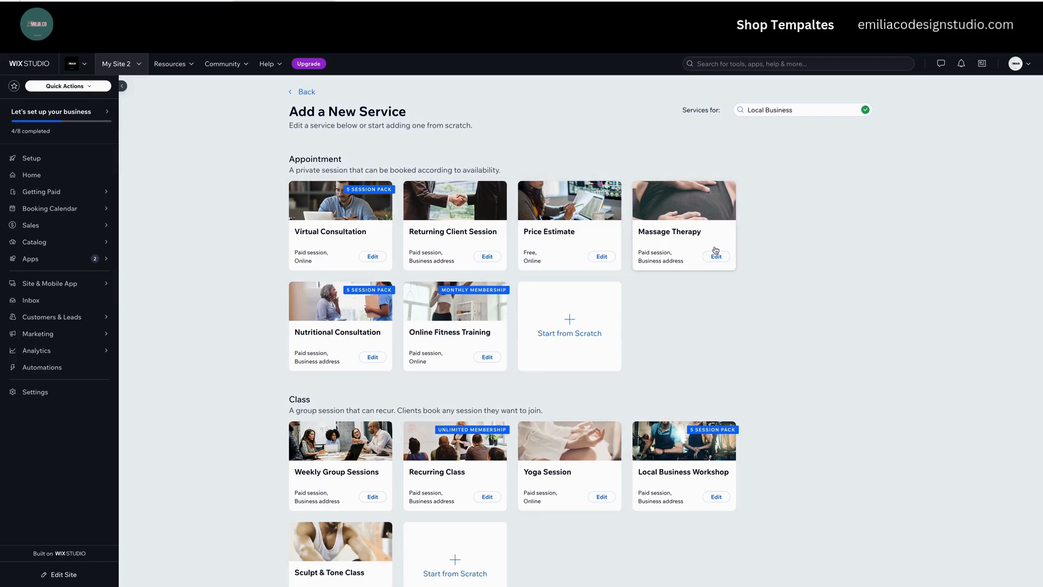
Create a blank Appointment service from scratch, producing the 1-hour 'Service 11'.
left_click(568, 343)
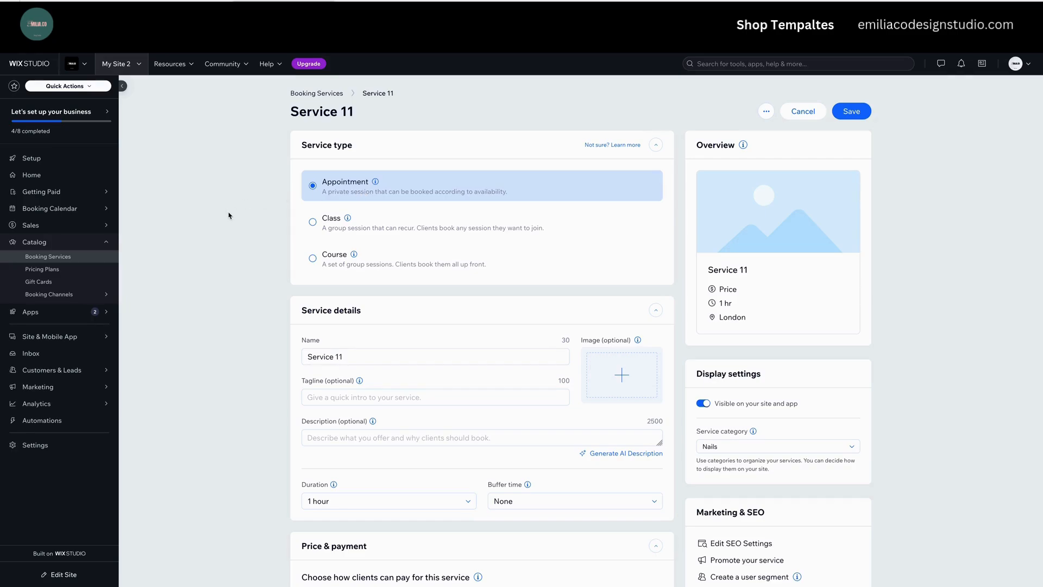
Replace the default name 'Service 11' with 'Simple Nail Art'.
scroll(243, 213, "down", 1)
scroll(243, 214, "down", 1)
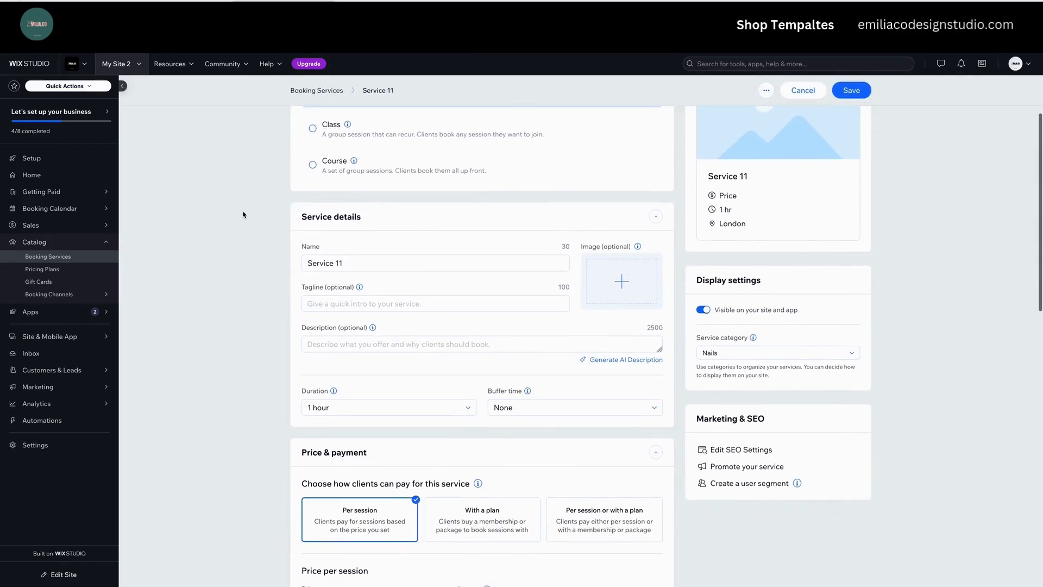
triple_click(372, 263)
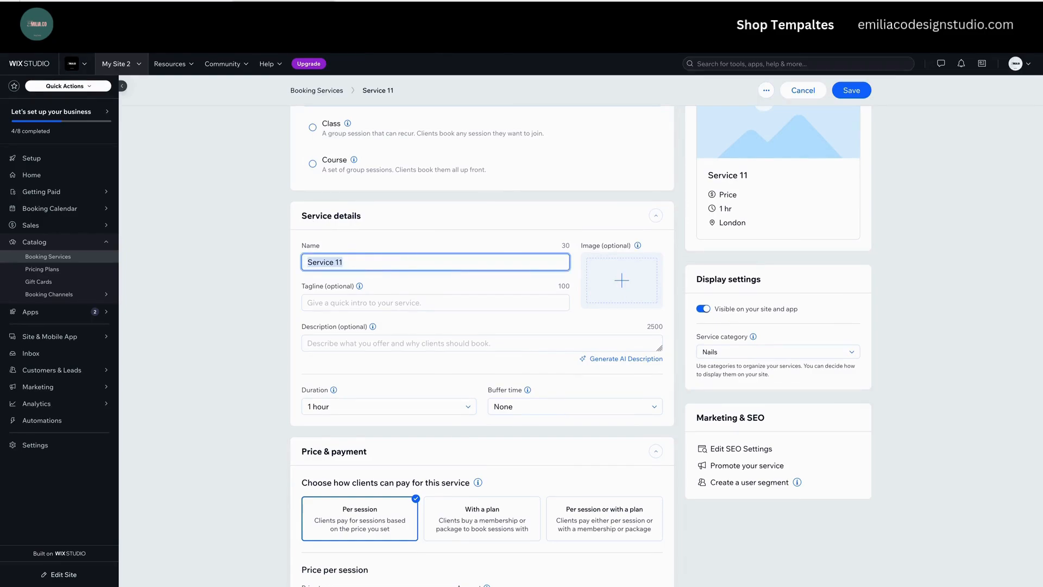
key("BackSpace")
type("Simple Nail Art")
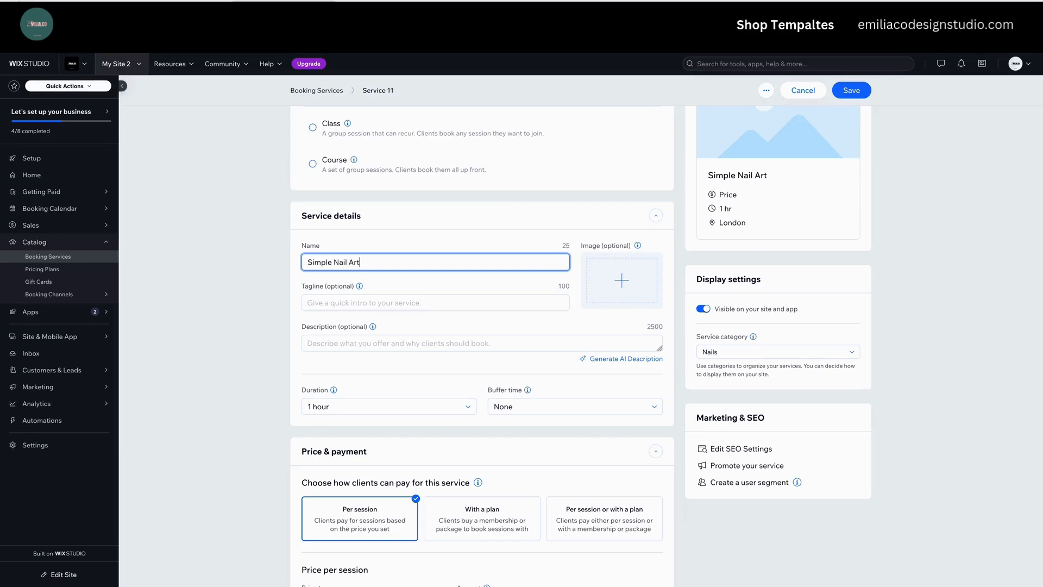
left_click(459, 215)
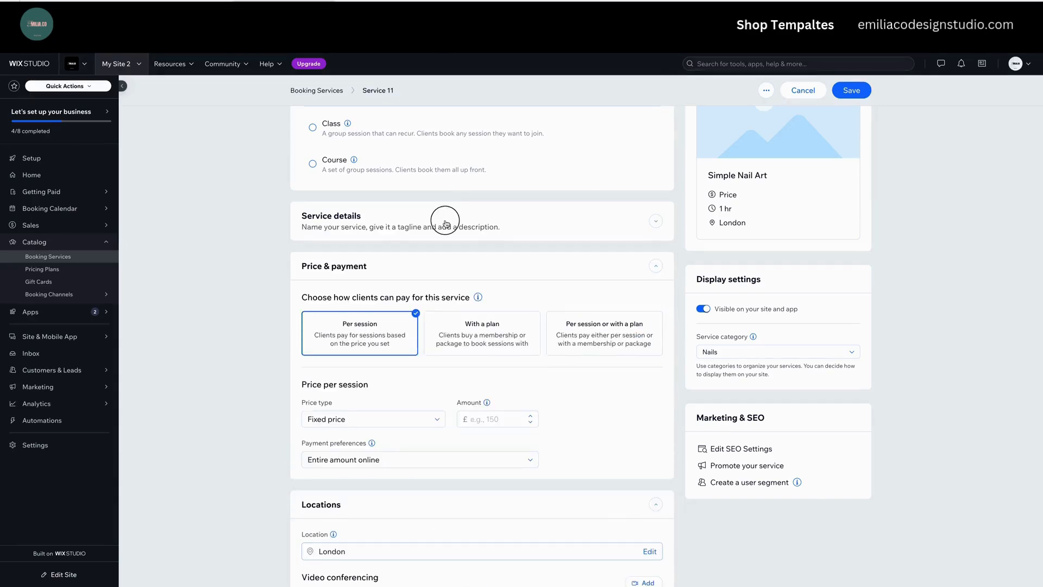
left_click(442, 216)
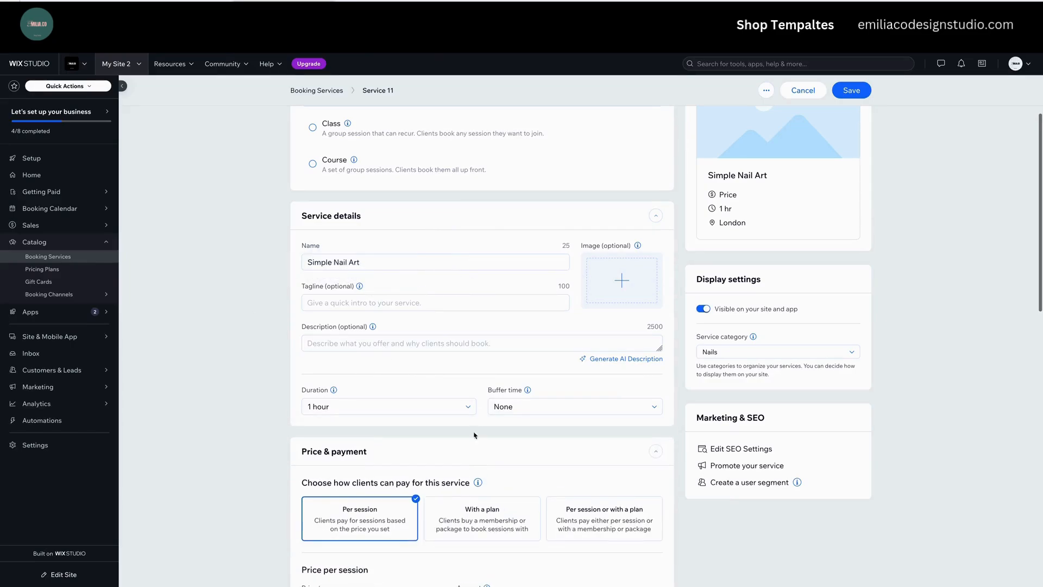
Add the tagline 'Special for birthdays' to the service.
left_click(394, 304)
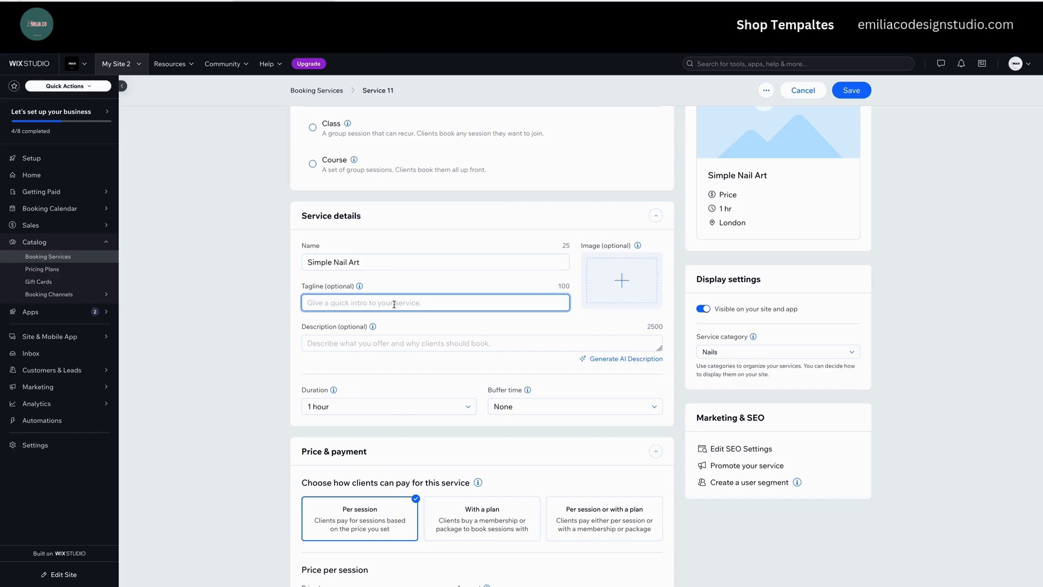
type("Speci")
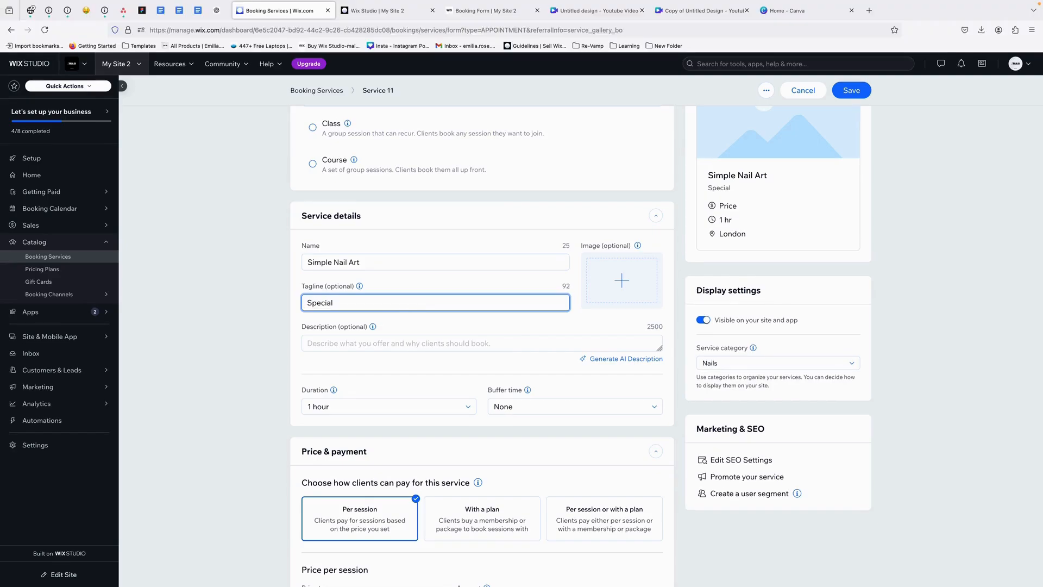
type("al for birthdays")
left_click(950, 322)
scroll(950, 321, "up", 2)
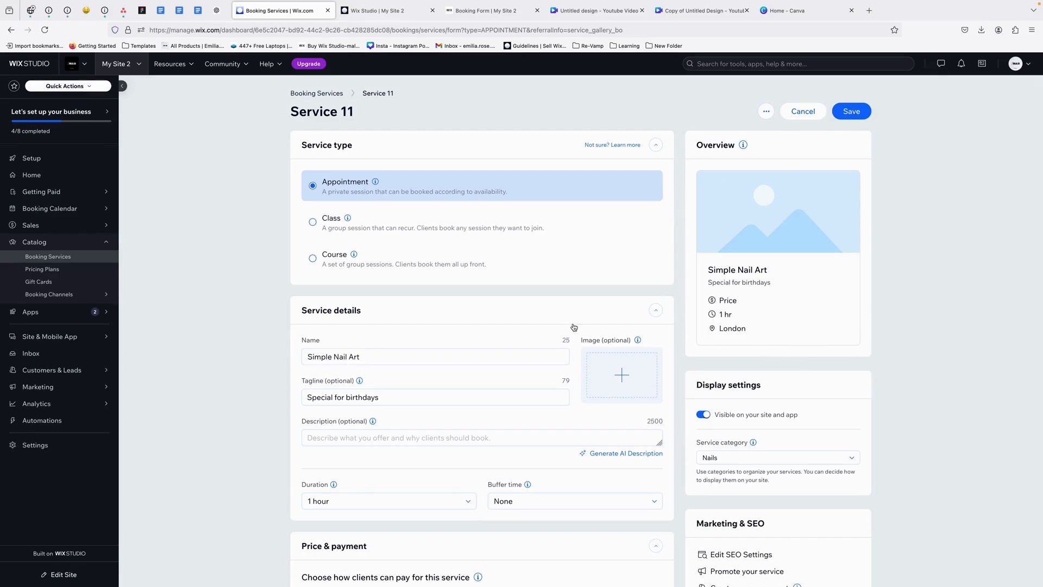
Search Wix's free stock media library for 'nail art' images.
left_click(610, 372)
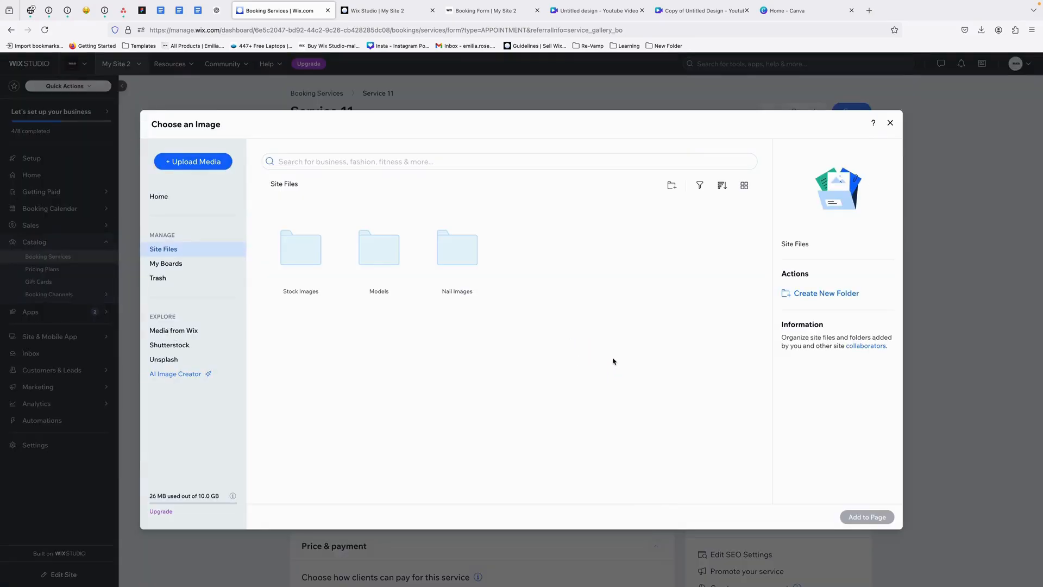
left_click(197, 165)
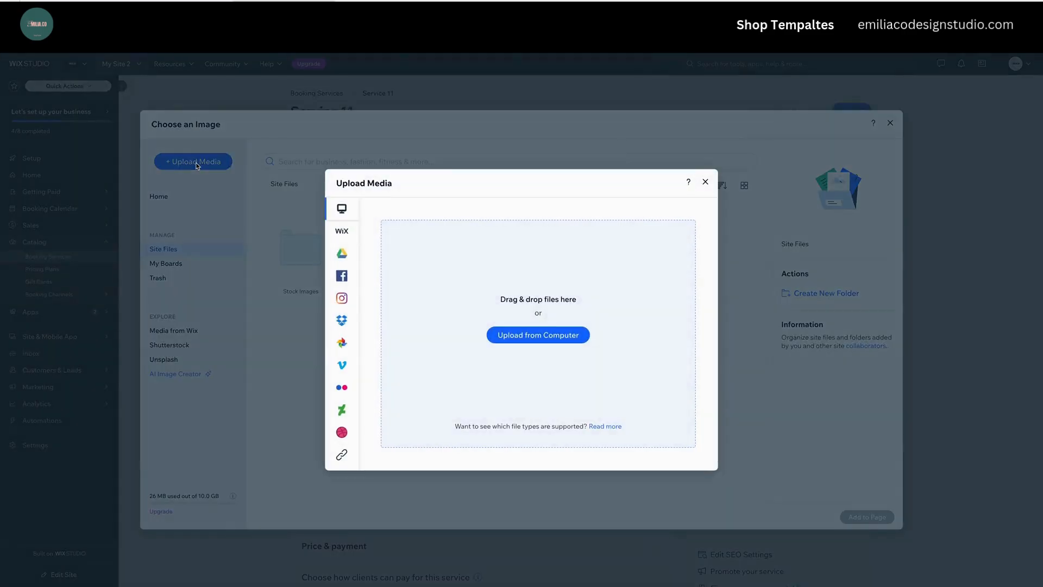
left_click(704, 183)
left_click(160, 328)
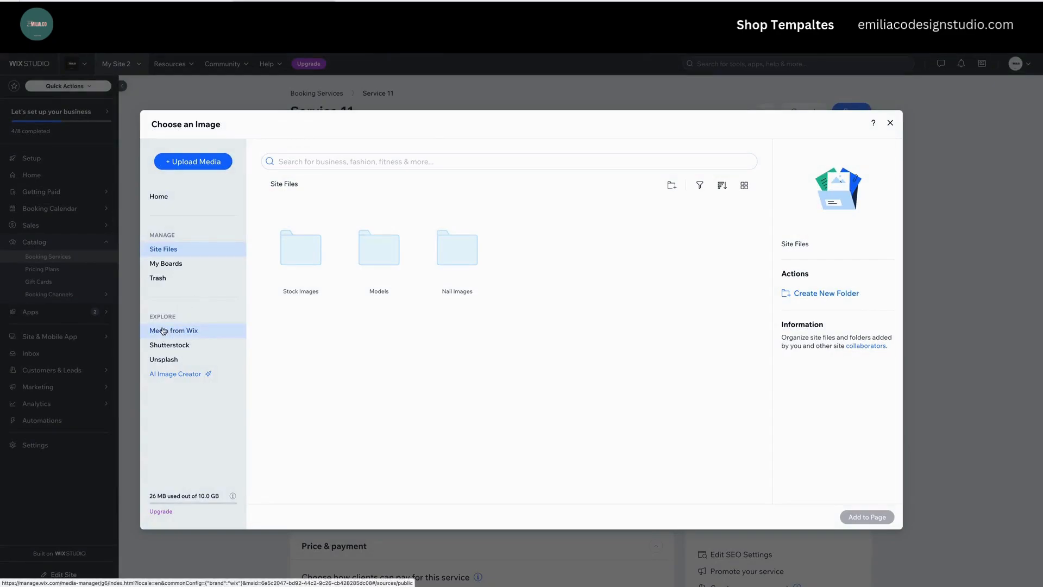
left_click(301, 162)
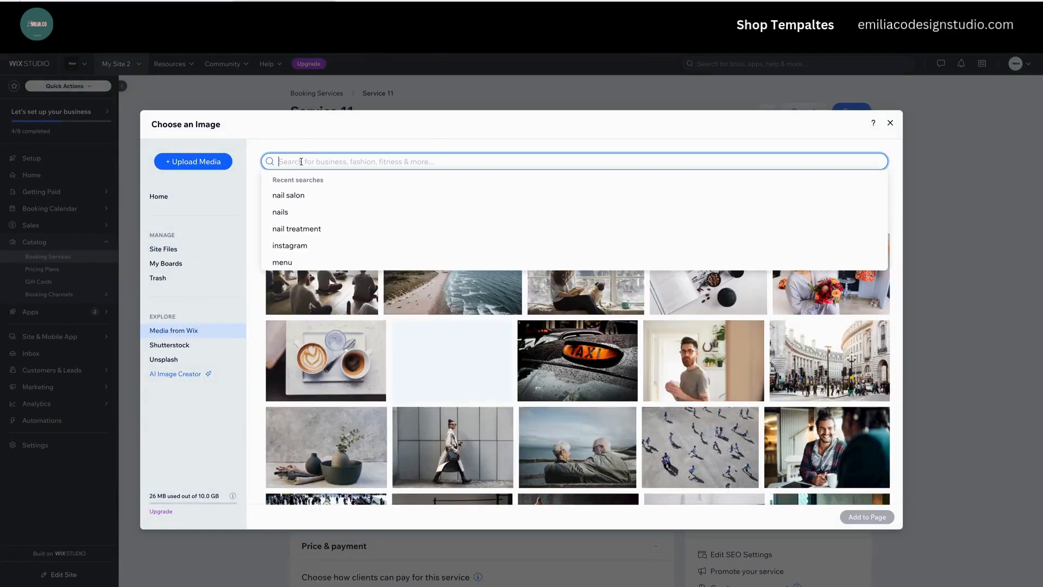
type("nails")
key("BackSpace")
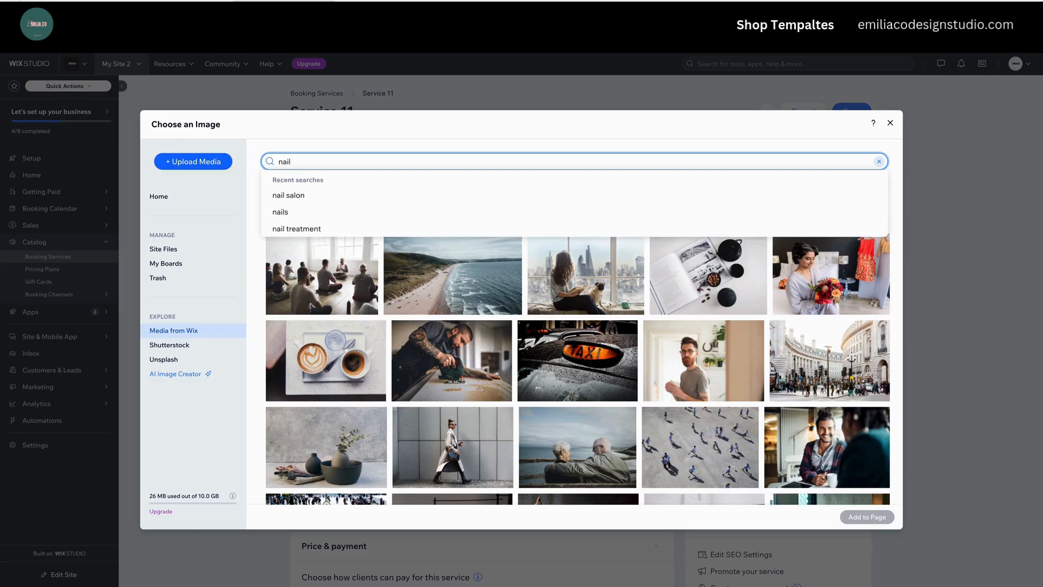
type("art")
key("Return")
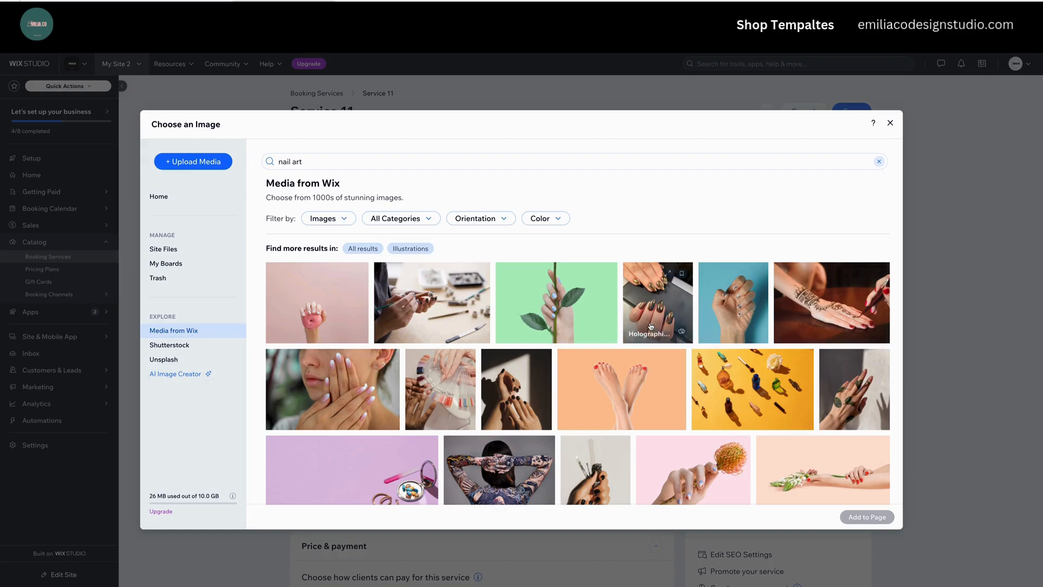
Select the dark metallic nails photo and add it as the service image.
left_click(659, 308)
scroll(659, 308, "down", 4)
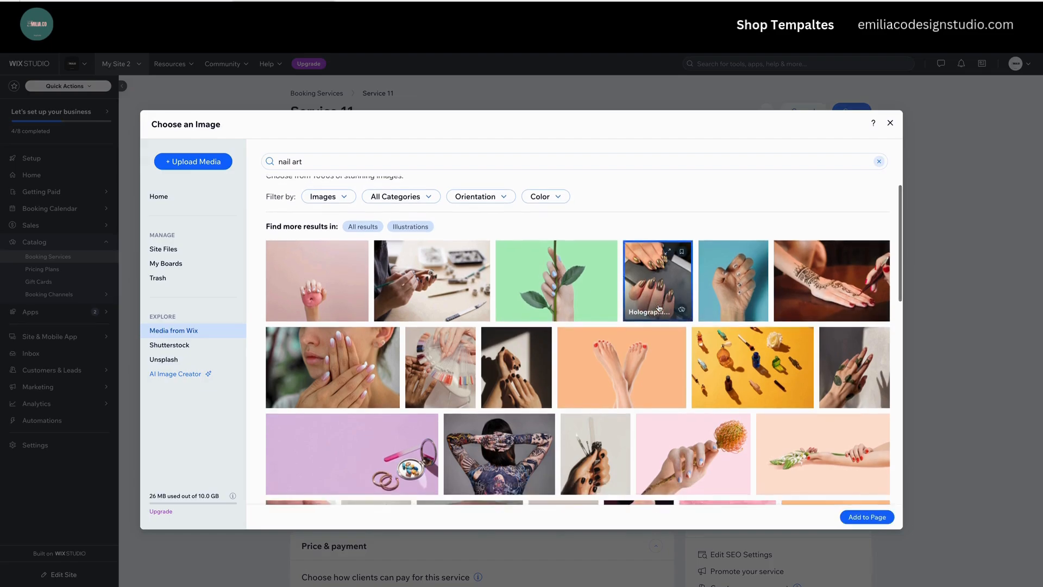
mouse_move(658, 308)
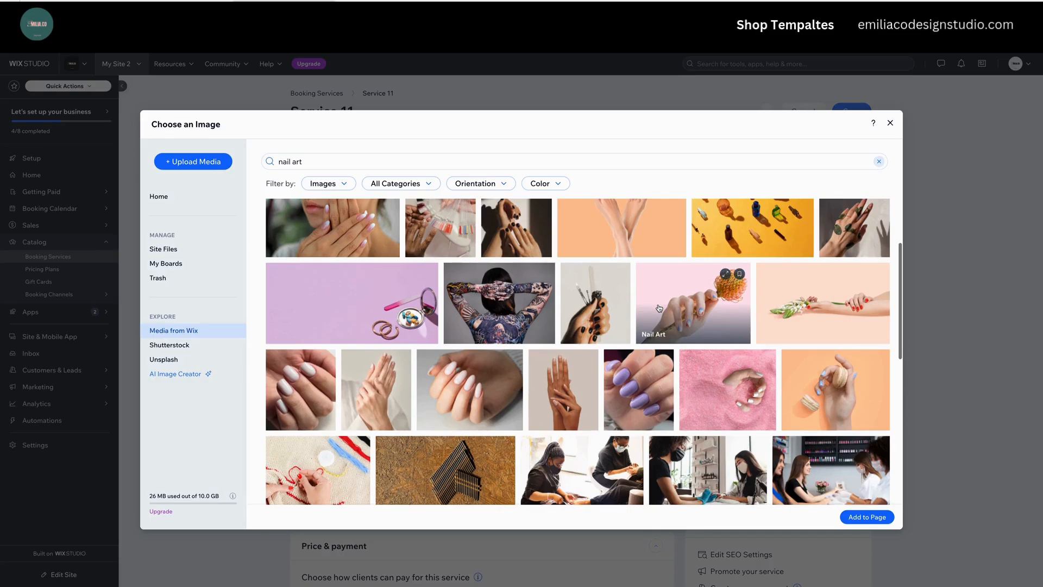
scroll(659, 308, "down", 7)
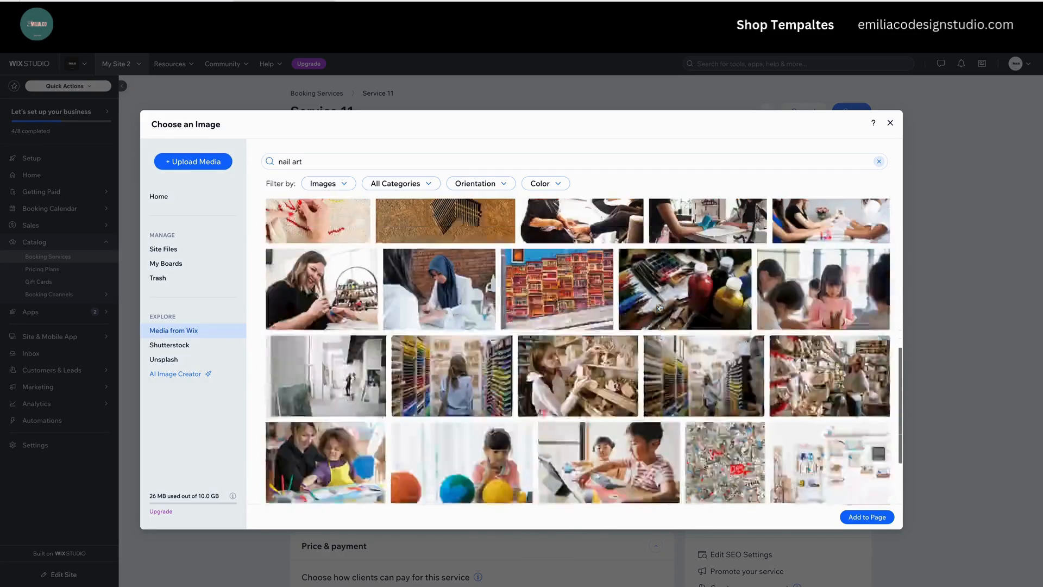
scroll(659, 308, "down", 5)
scroll(658, 308, "up", 15)
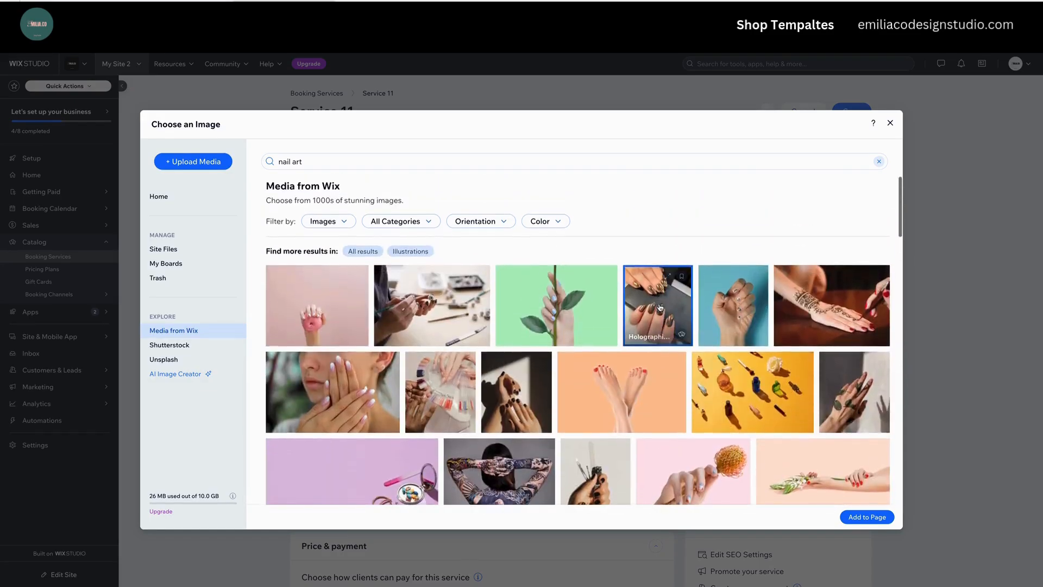
left_click(868, 517)
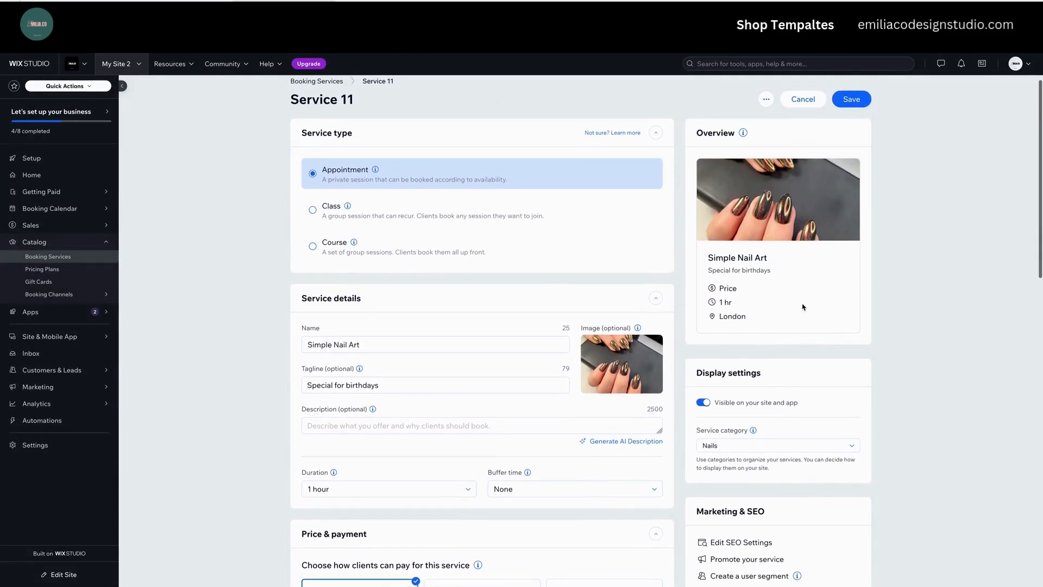
Set the service duration to 30 minutes with a 10-minute buffer time.
scroll(803, 359, "down", 1)
left_click(363, 427)
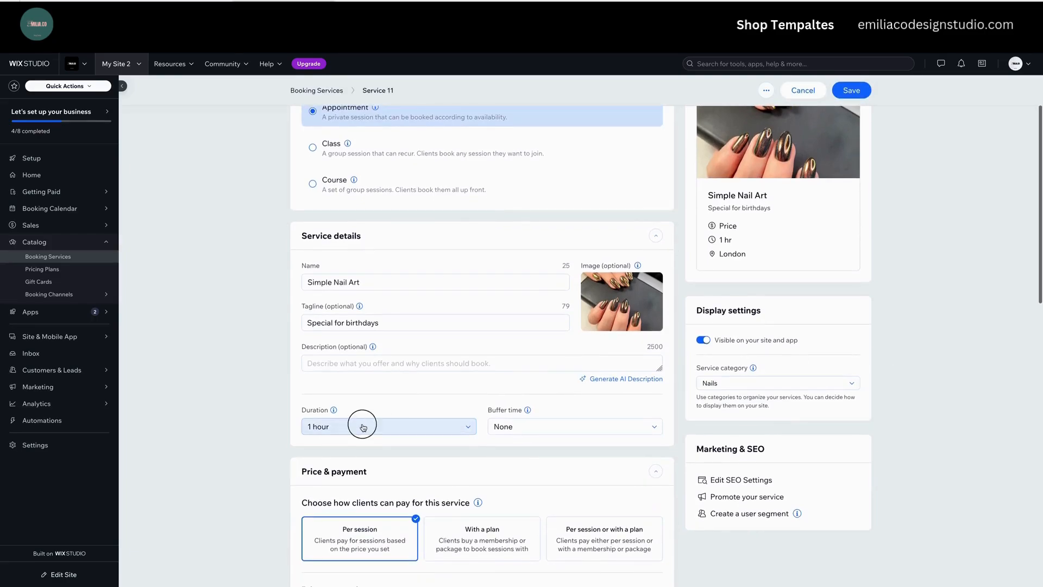
left_click(364, 458)
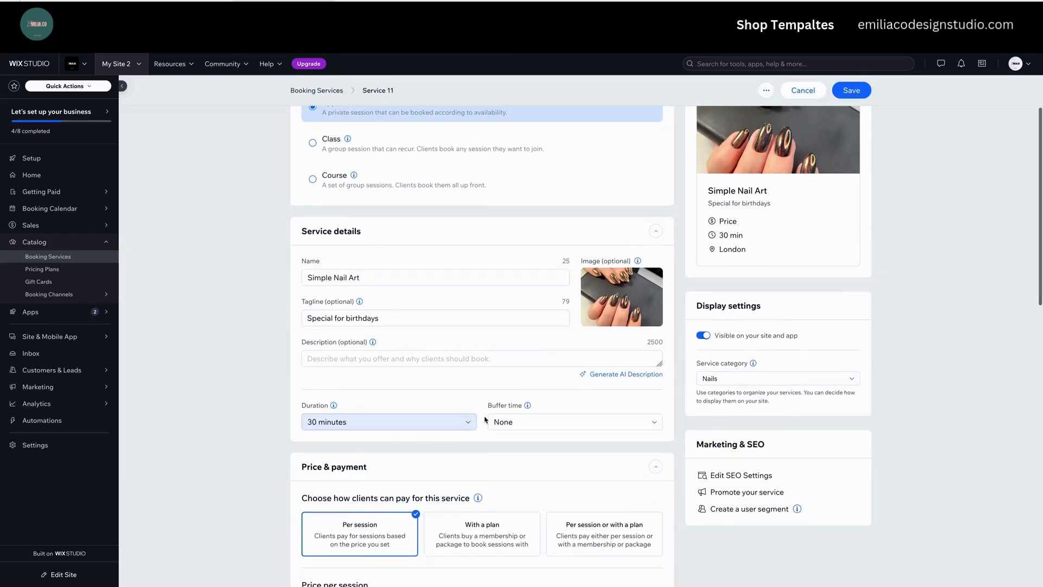
left_click(538, 421)
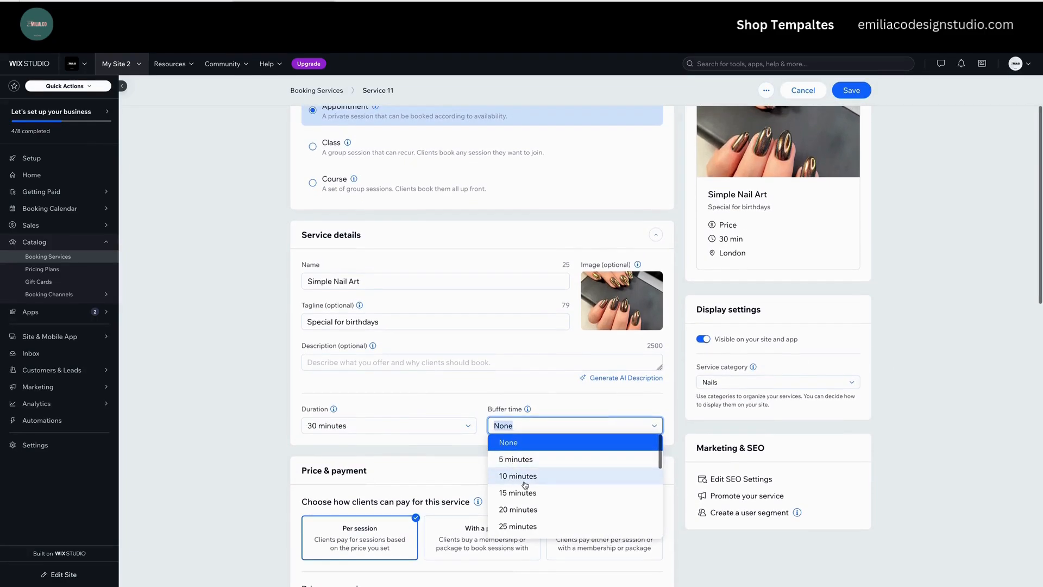
left_click(525, 477)
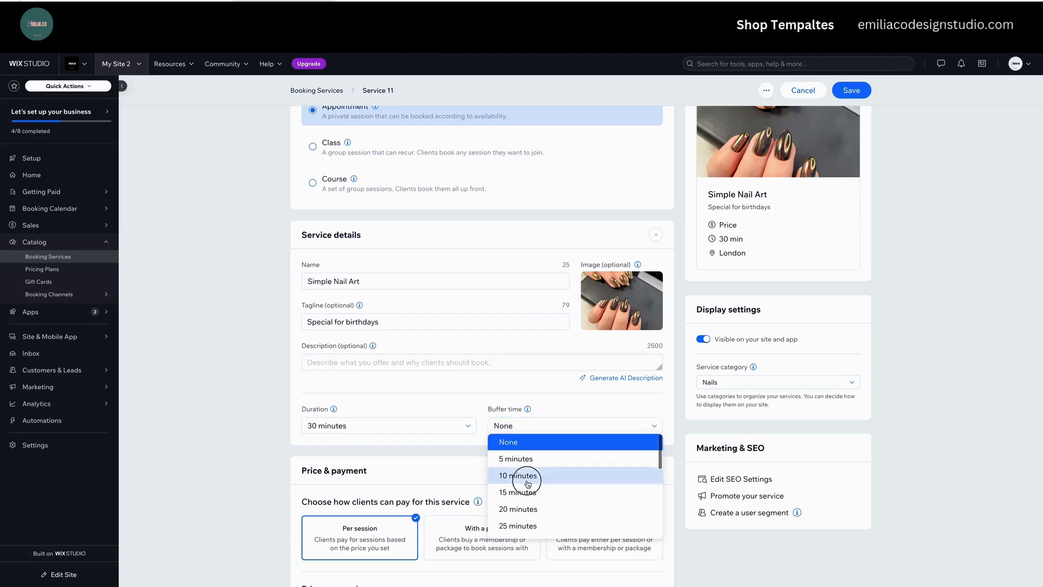
scroll(500, 404, "down", 2)
scroll(502, 469, "down", 2)
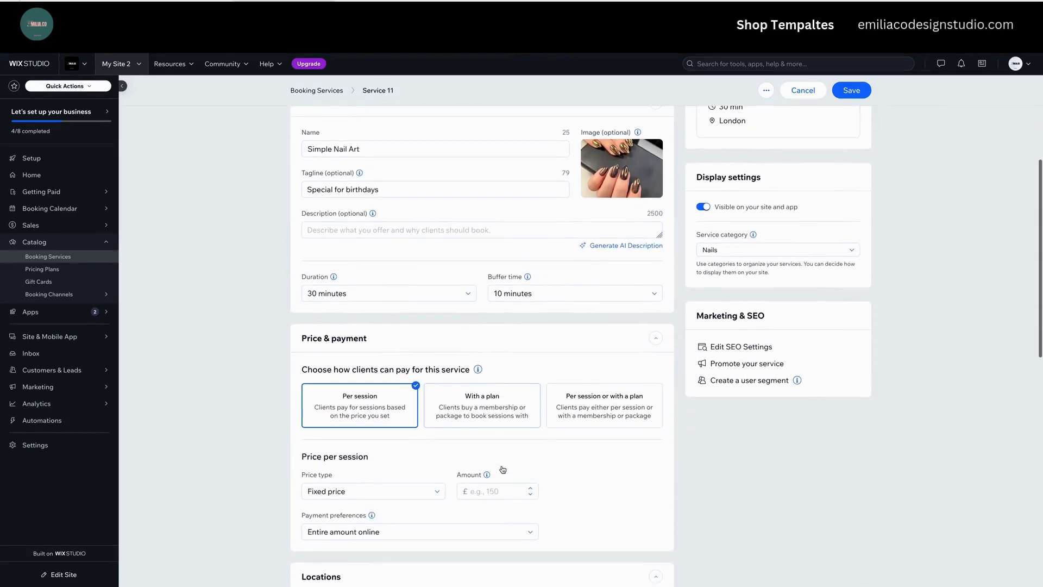
scroll(646, 423, "down", 3)
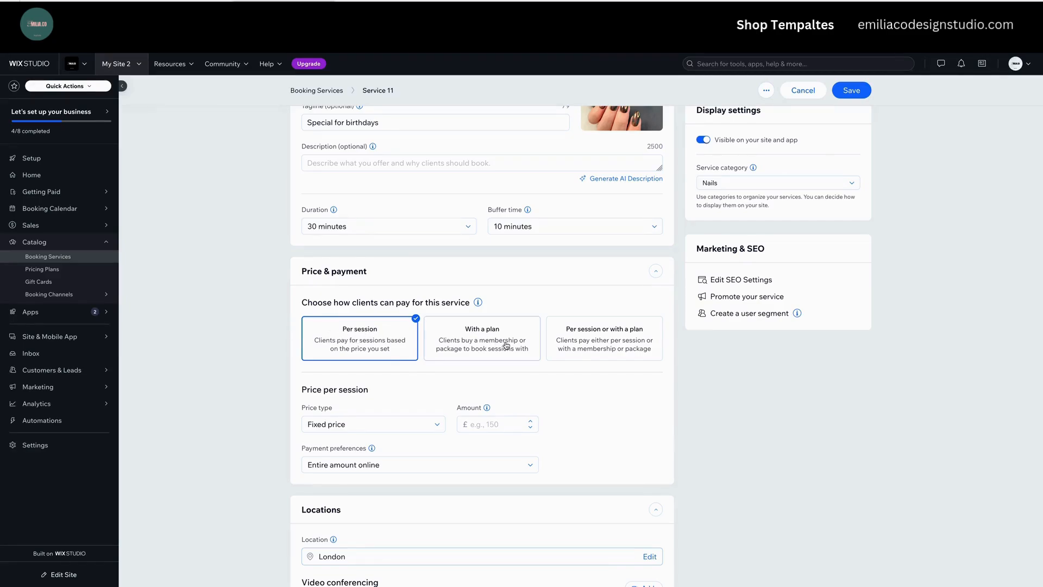
scroll(648, 455, "down", 1)
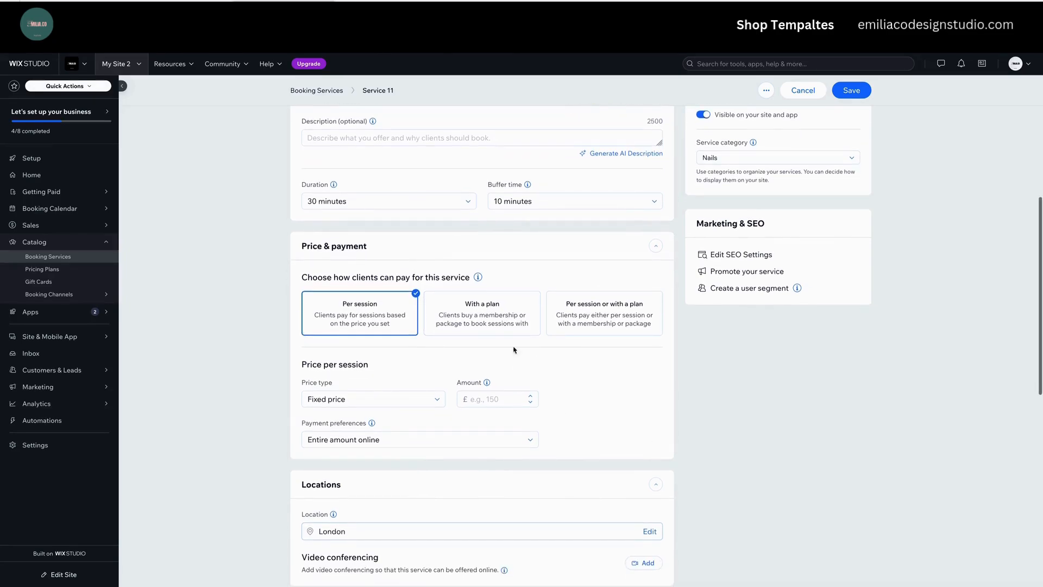
scroll(630, 423, "down", 1)
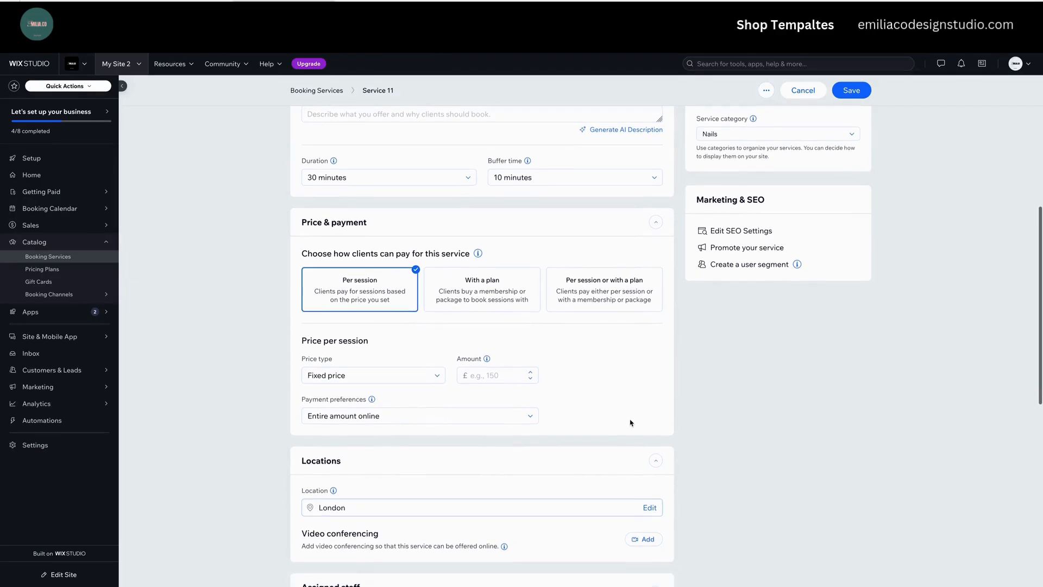
Set the price amount to 50, keeping the price type as Fixed price.
left_click(491, 374)
type("50")
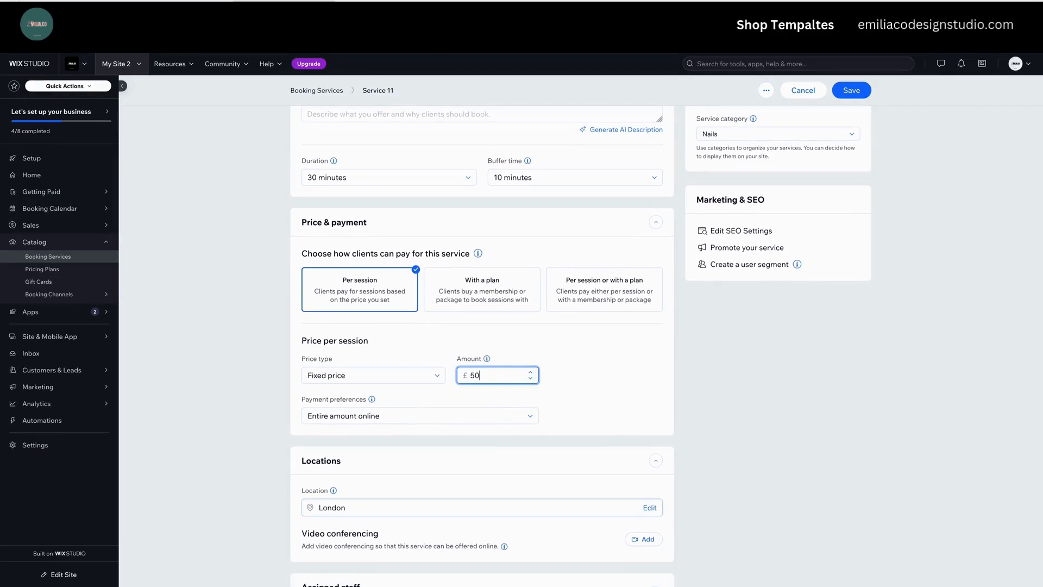
left_click(552, 374)
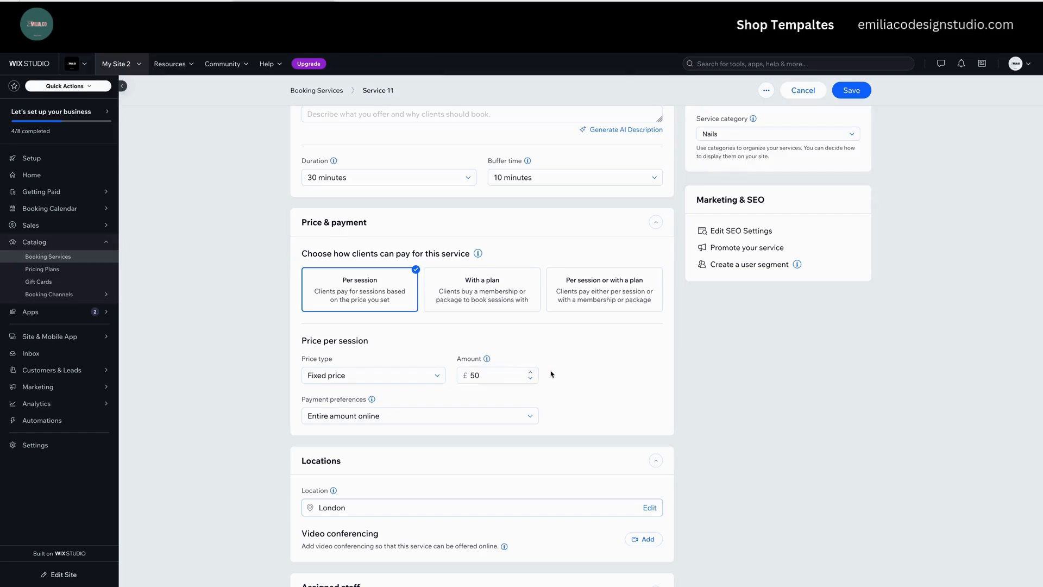
left_click(402, 379)
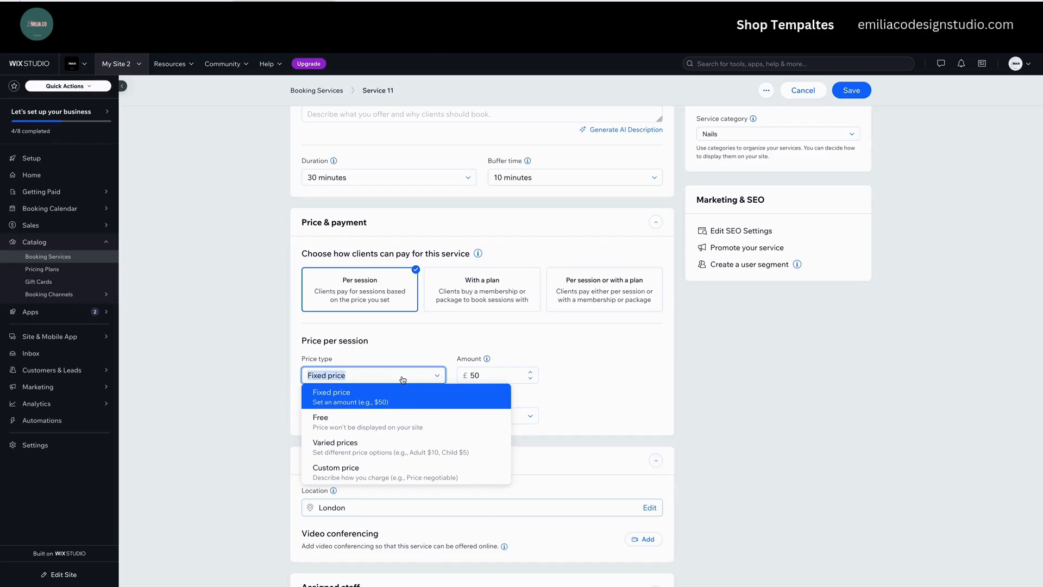
left_click(384, 450)
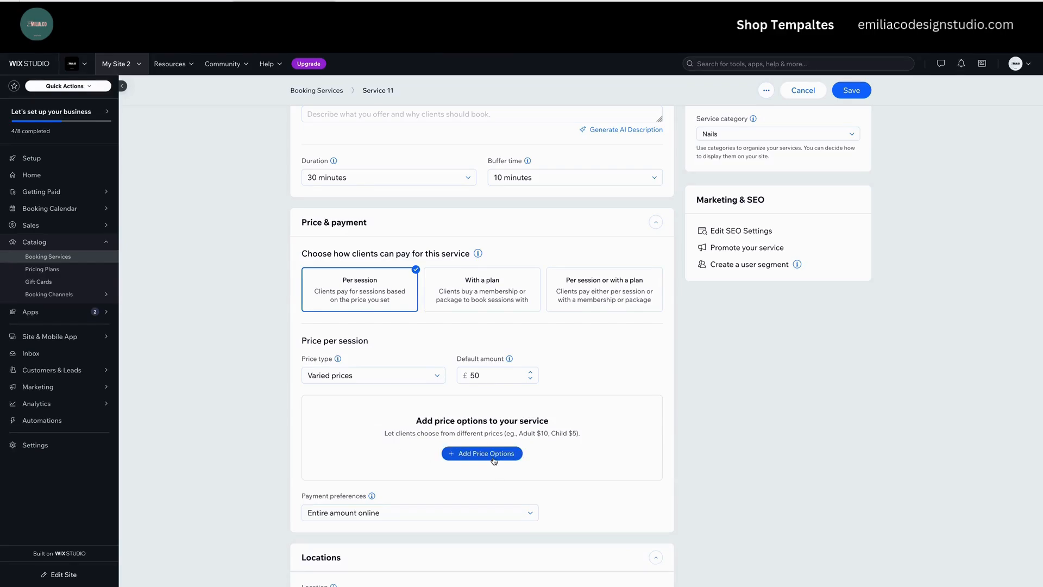
left_click(417, 381)
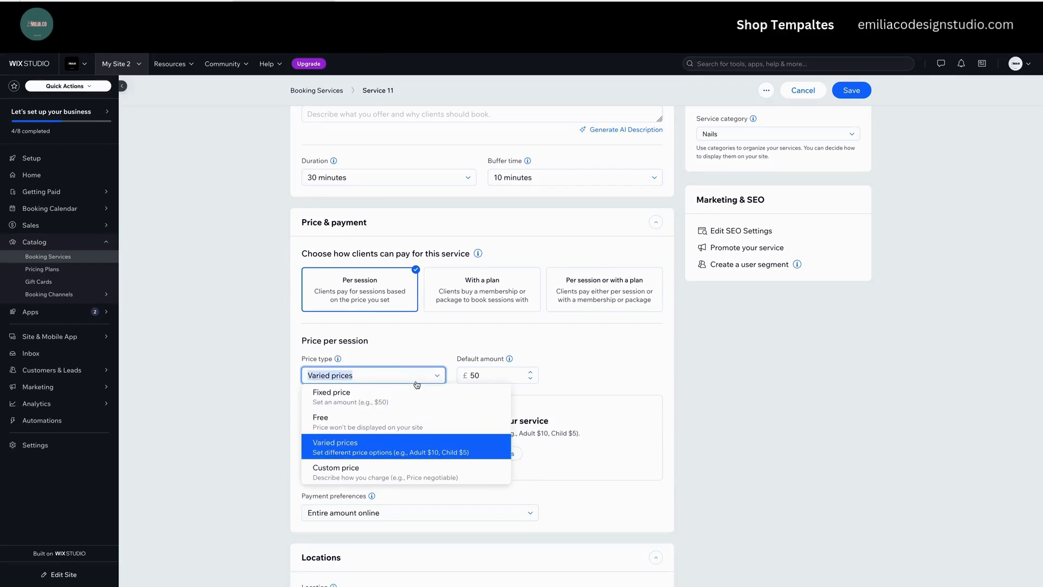
left_click(379, 397)
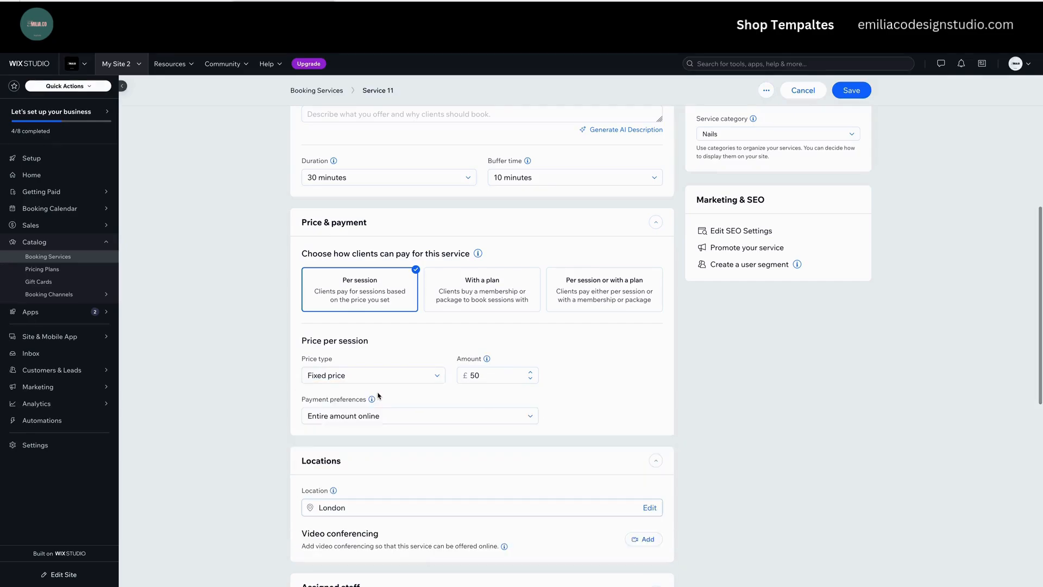
Require a £10 online deposit with the rest paid in person.
scroll(561, 409, "down", 1)
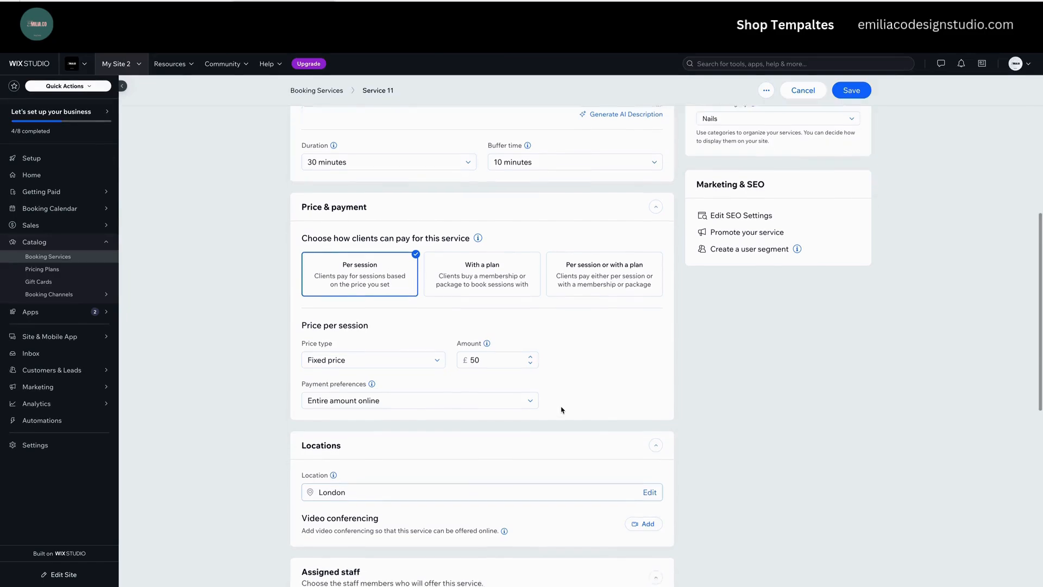
left_click(466, 386)
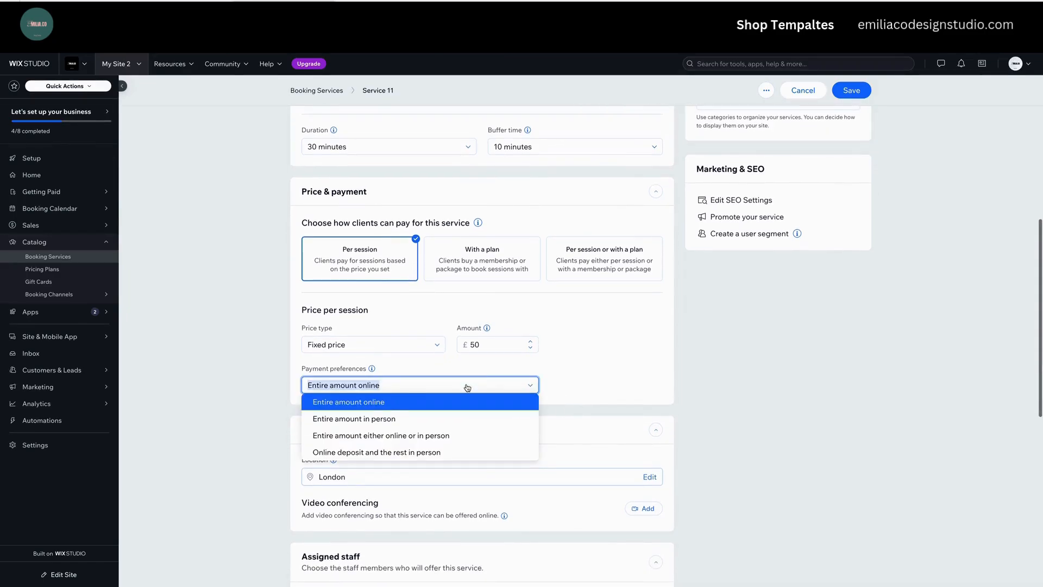
left_click(375, 452)
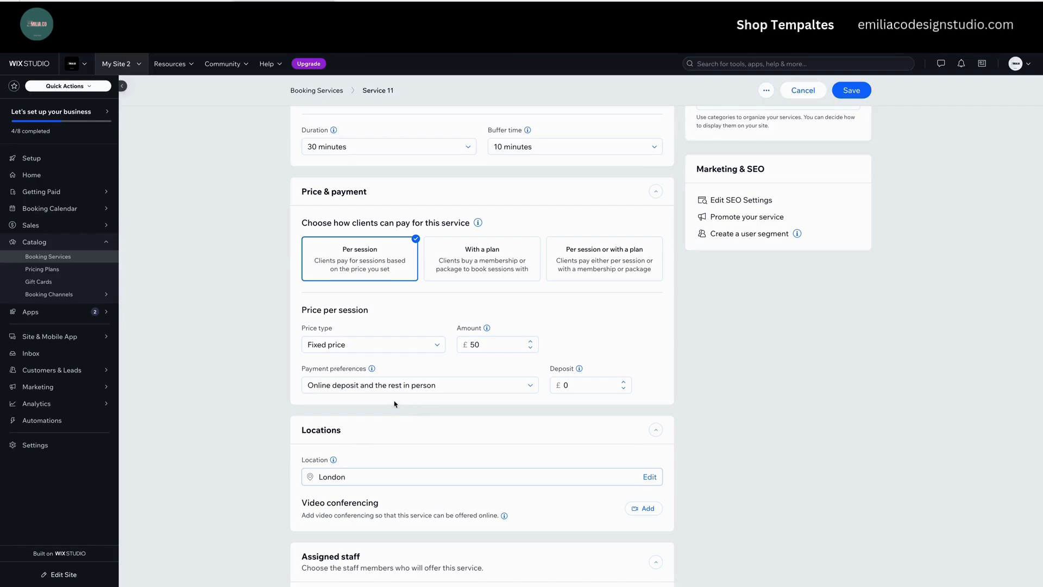
left_click(578, 386)
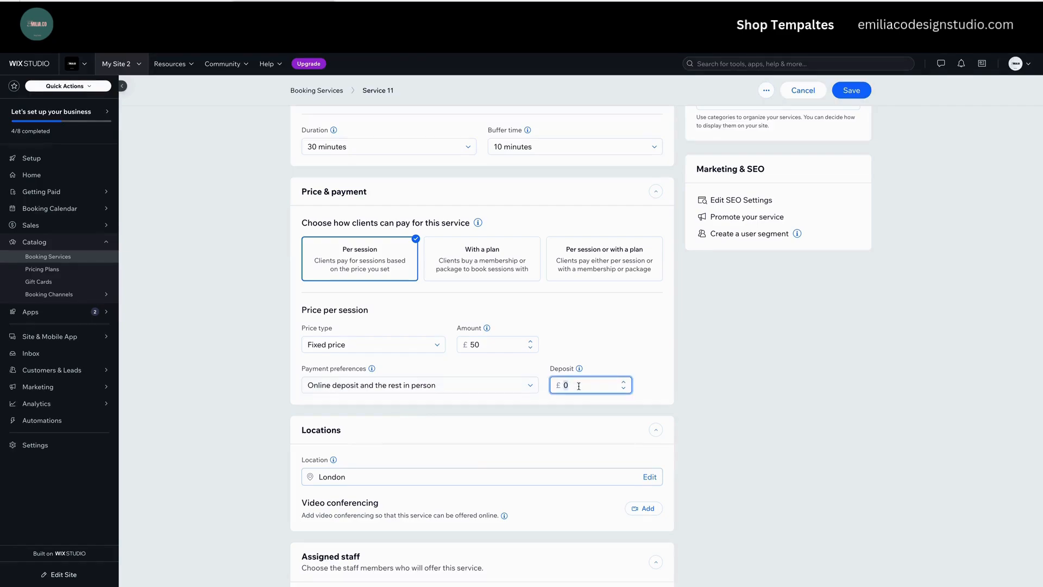
type("10")
left_click(685, 379)
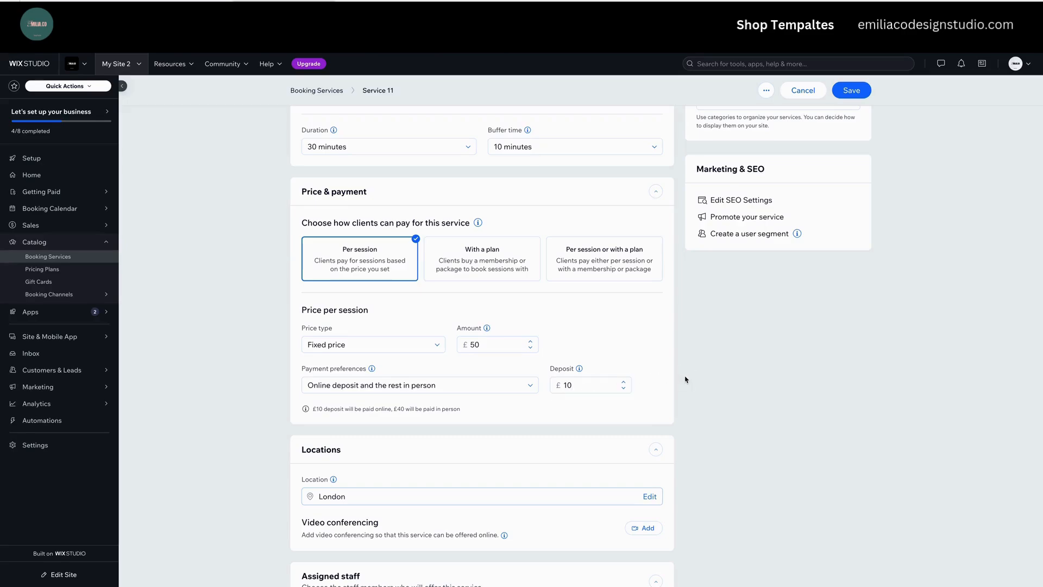
left_click(506, 388)
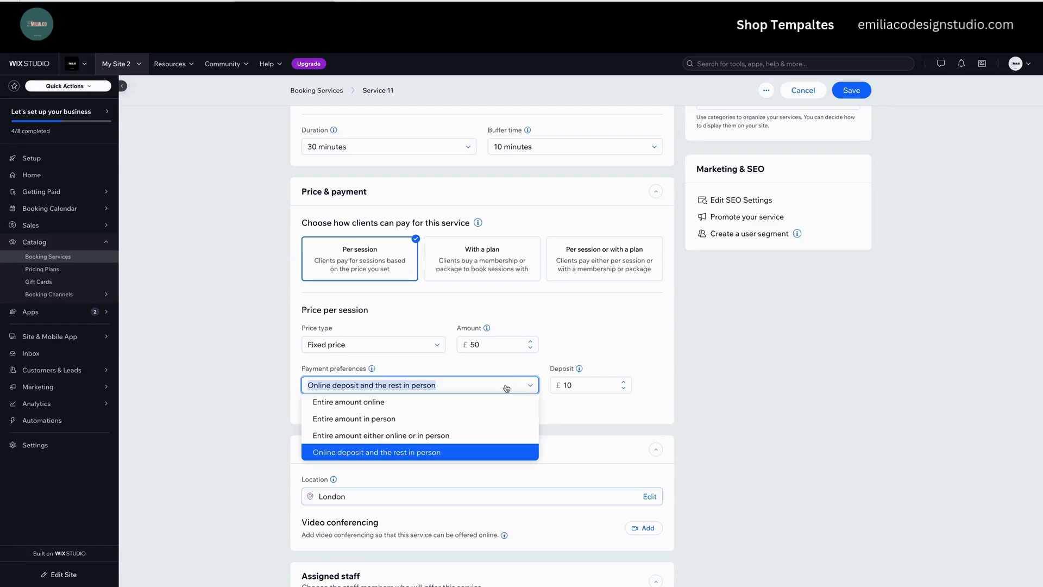
left_click(652, 375)
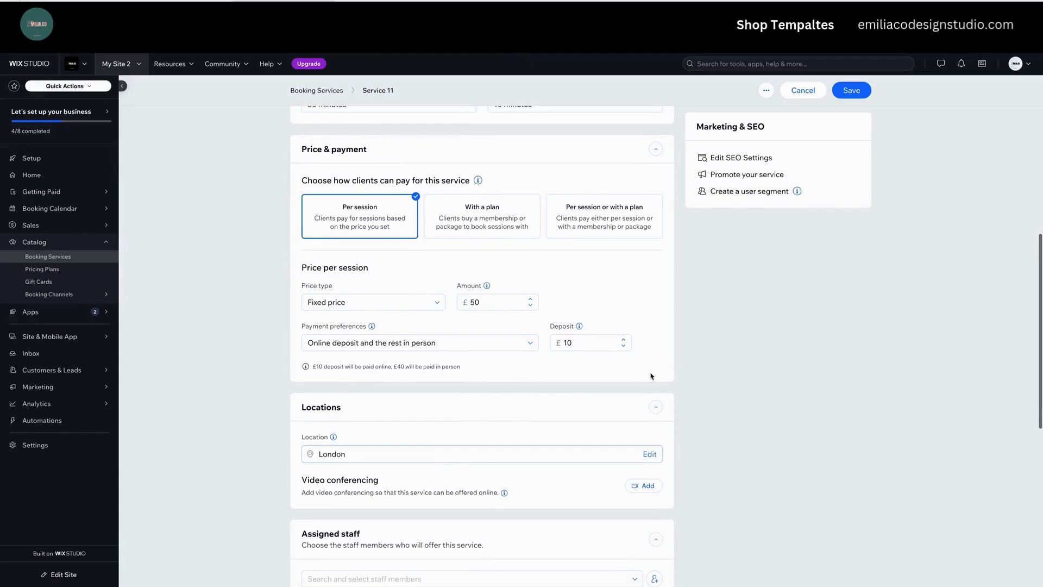
scroll(624, 375, "down", 2)
scroll(565, 368, "down", 1)
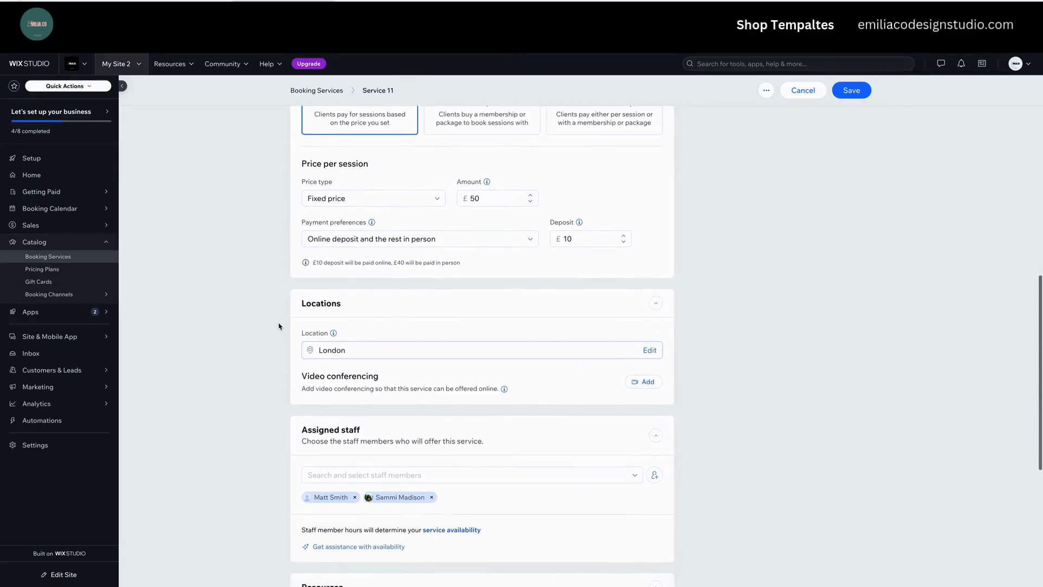
left_click(650, 351)
Save the service and change its location to Client's place.
left_click(609, 348)
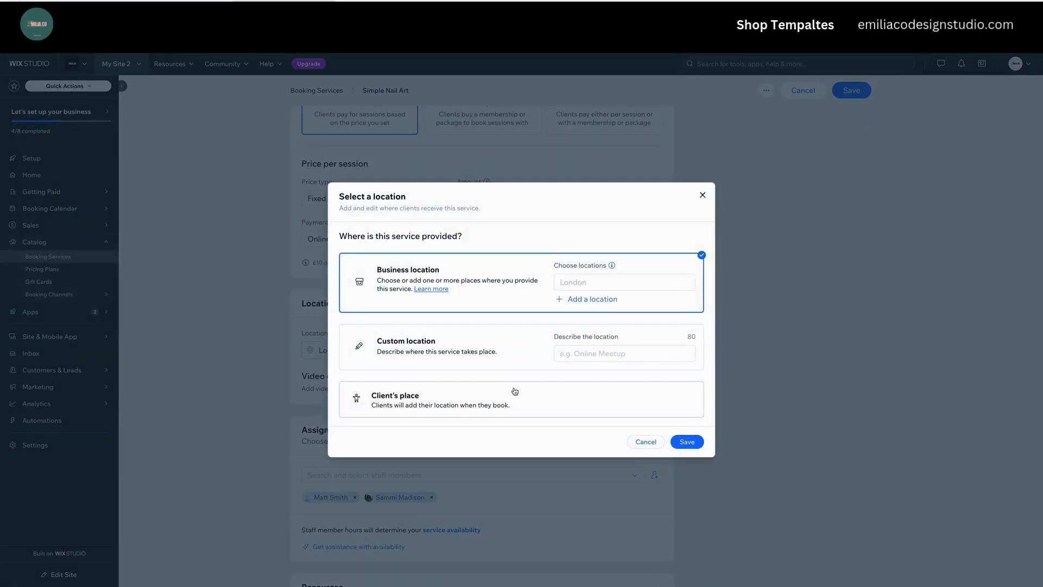
left_click(453, 392)
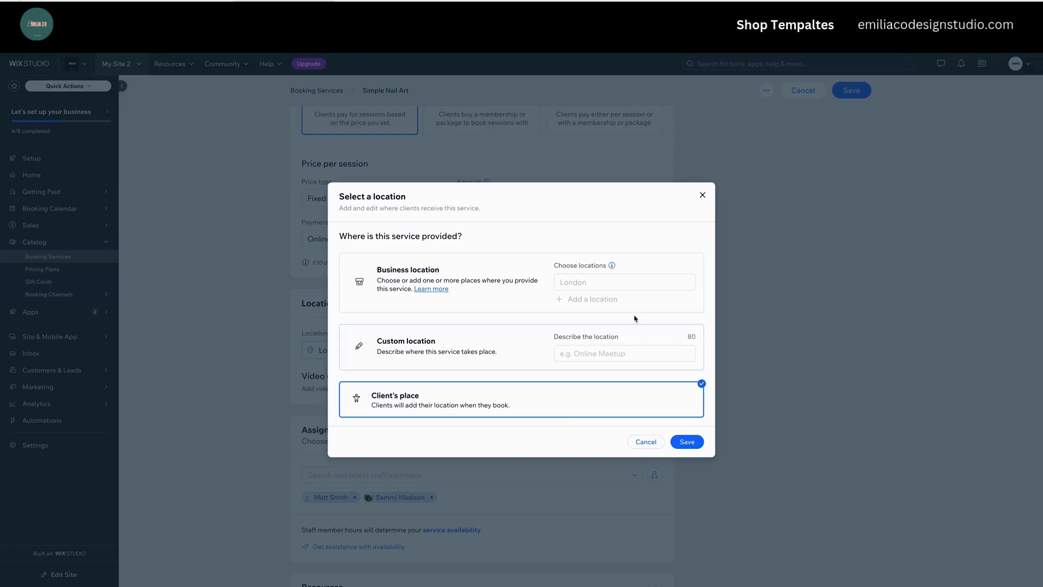
left_click(688, 442)
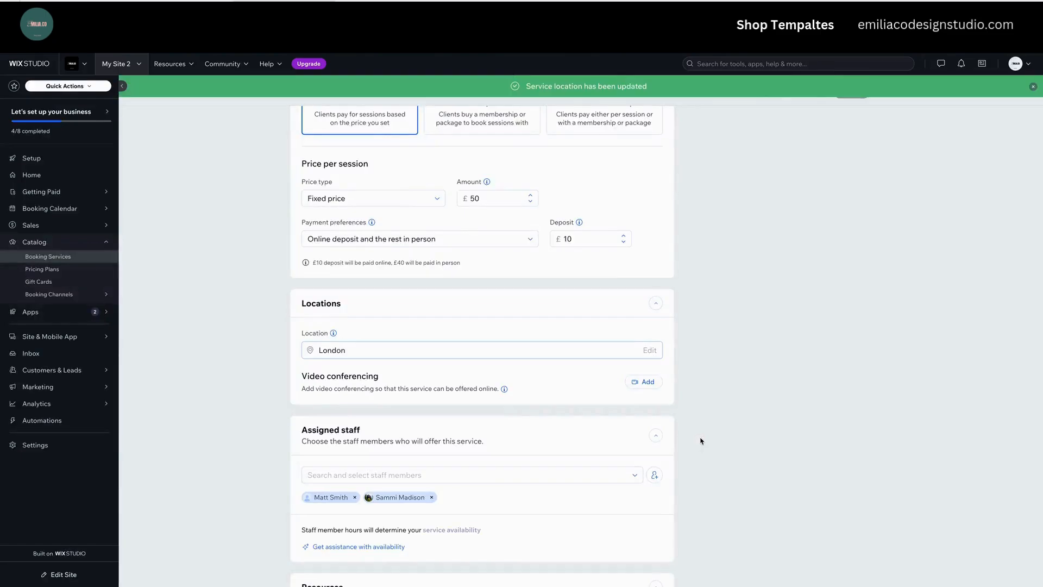
Remove the first assigned staff member, leaving one staff member on the service.
scroll(707, 389, "down", 3)
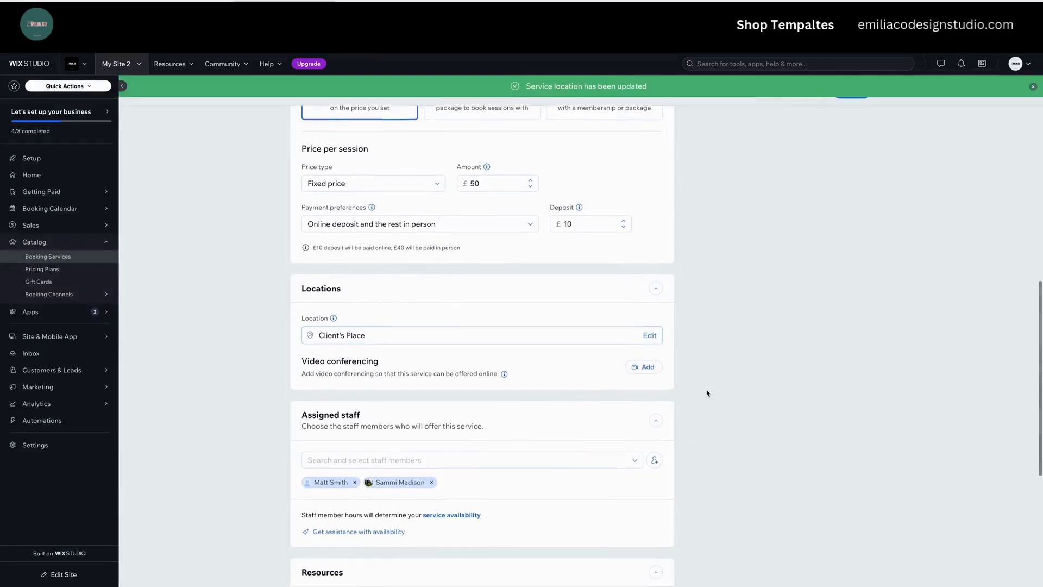
scroll(708, 392, "down", 2)
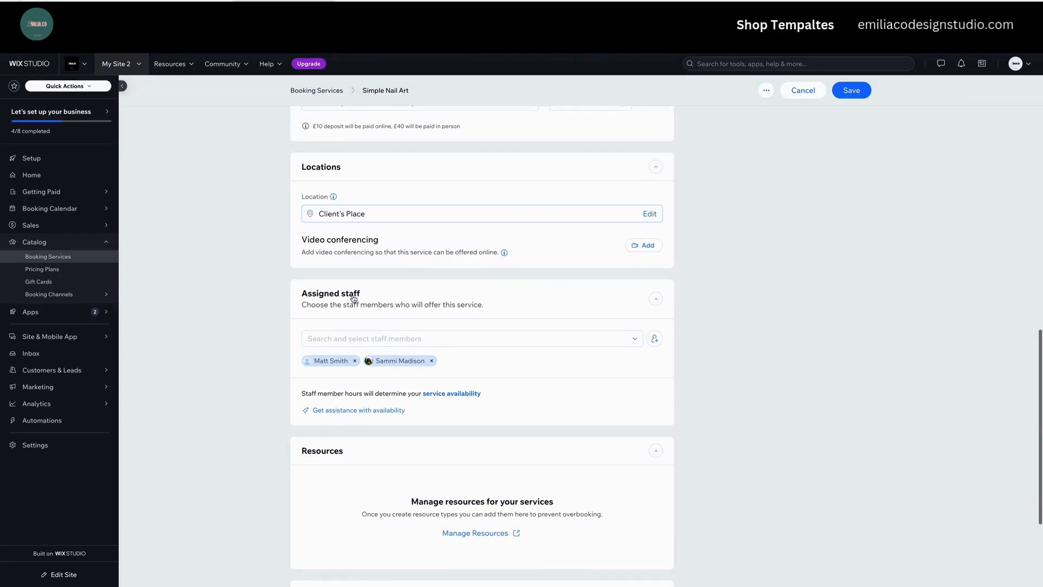
scroll(670, 395, "down", 1)
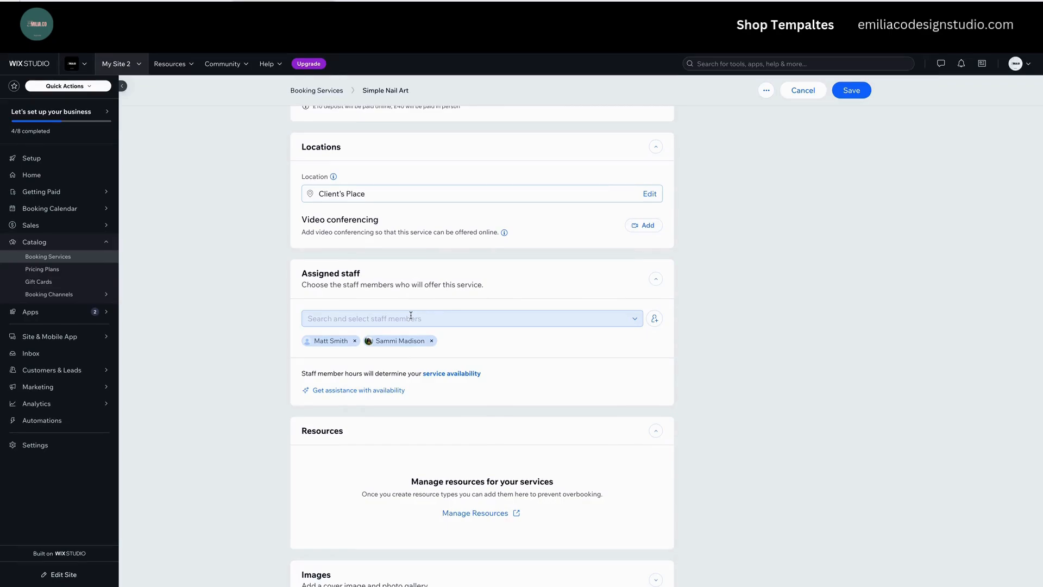
left_click(355, 341)
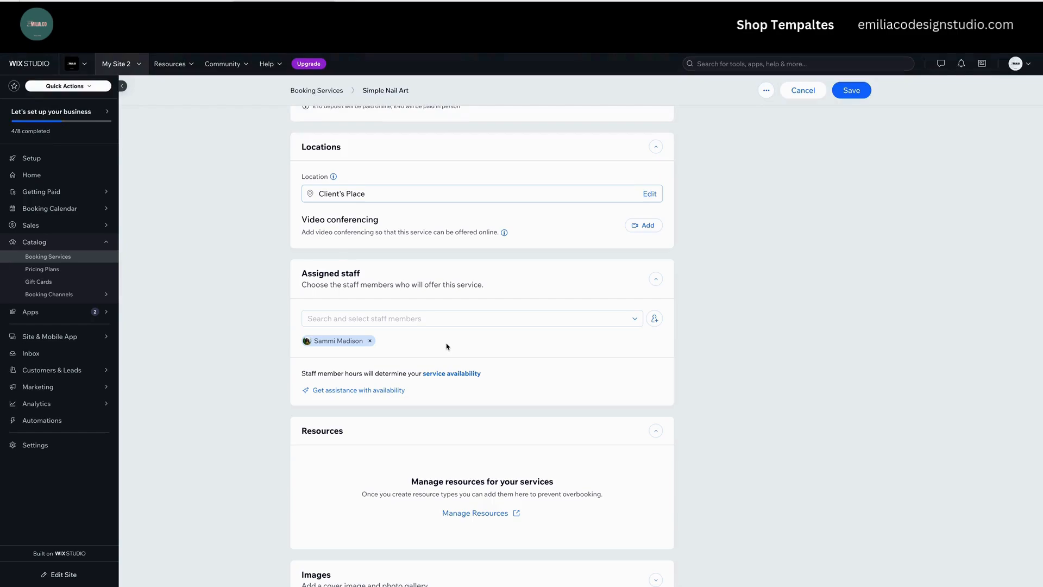
scroll(601, 366, "down", 3)
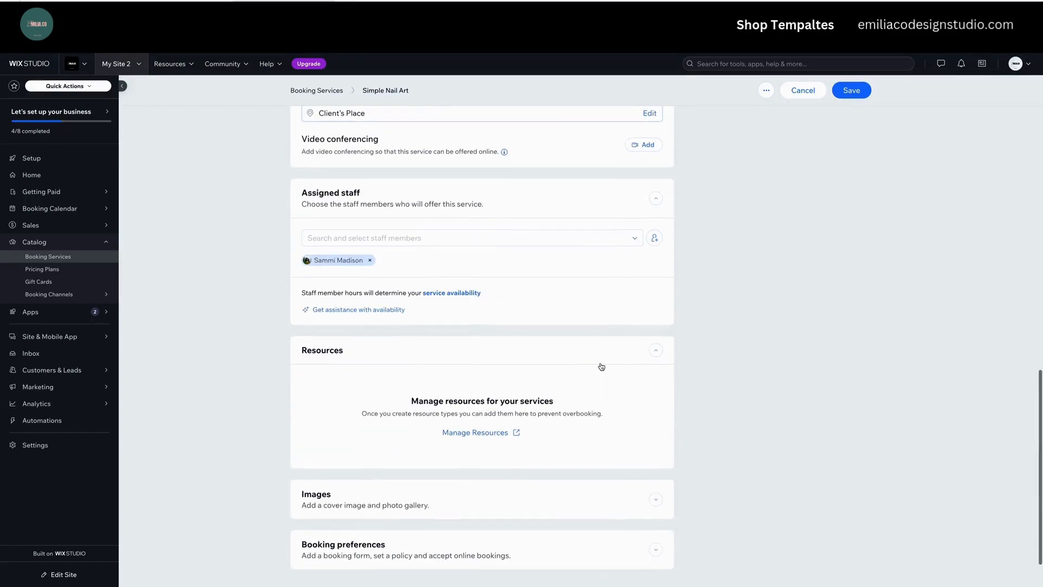
Set the Nail Salon stock photo from a 'nail salon' search as cover image and save.
left_click(512, 451)
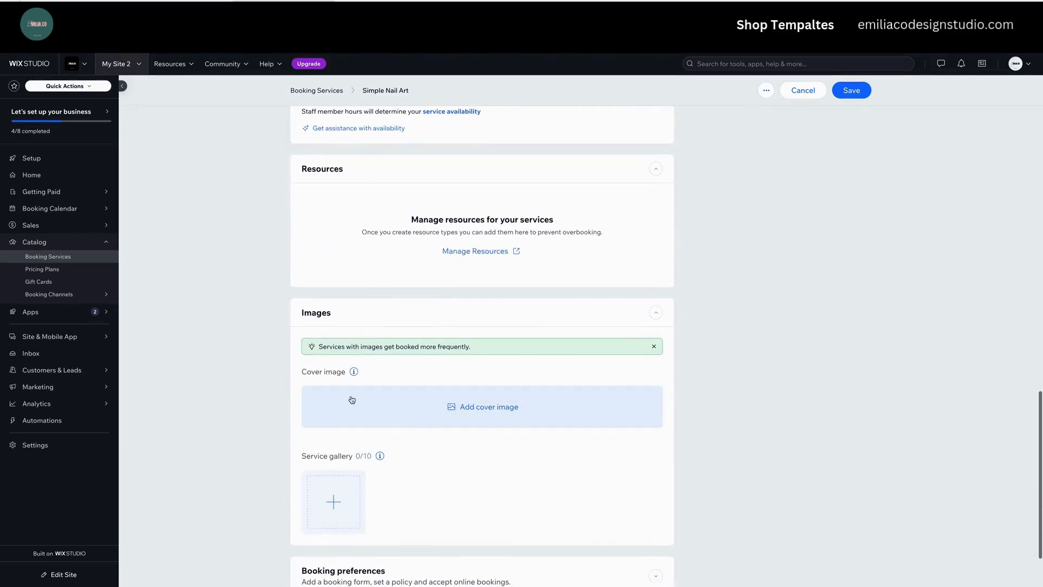
left_click(484, 408)
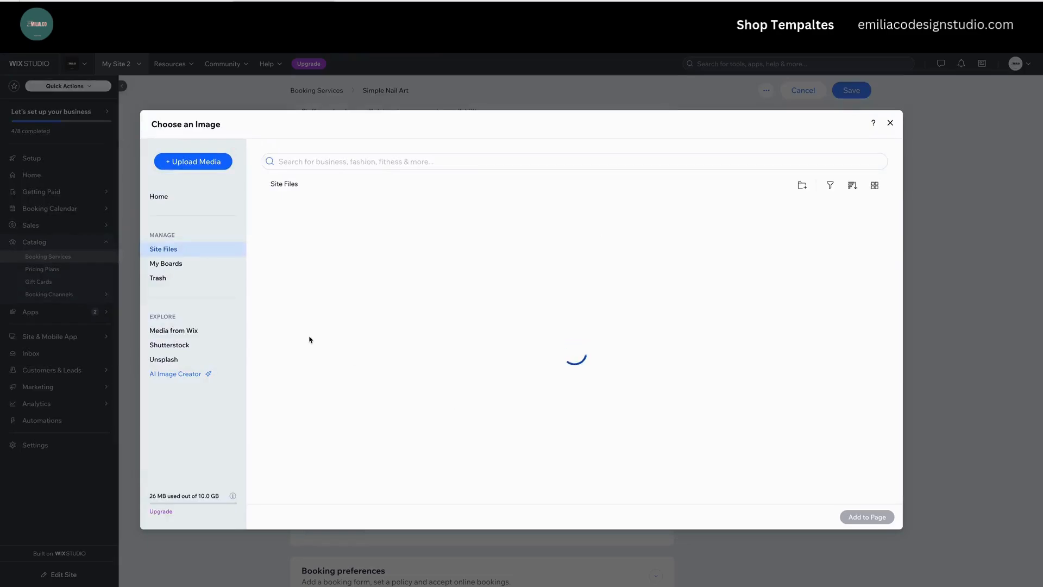
left_click(189, 332)
left_click(400, 161)
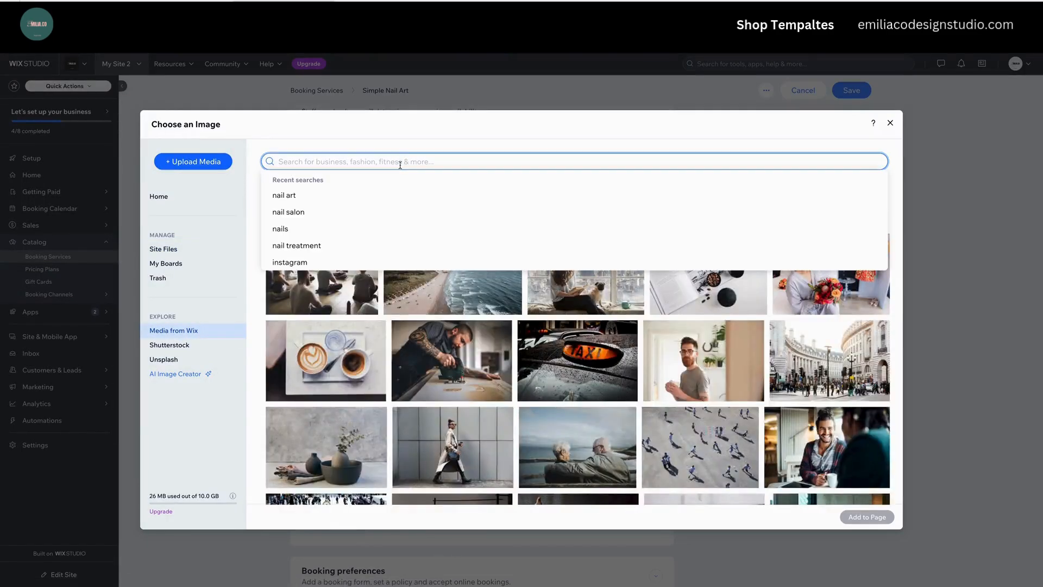
left_click(358, 216)
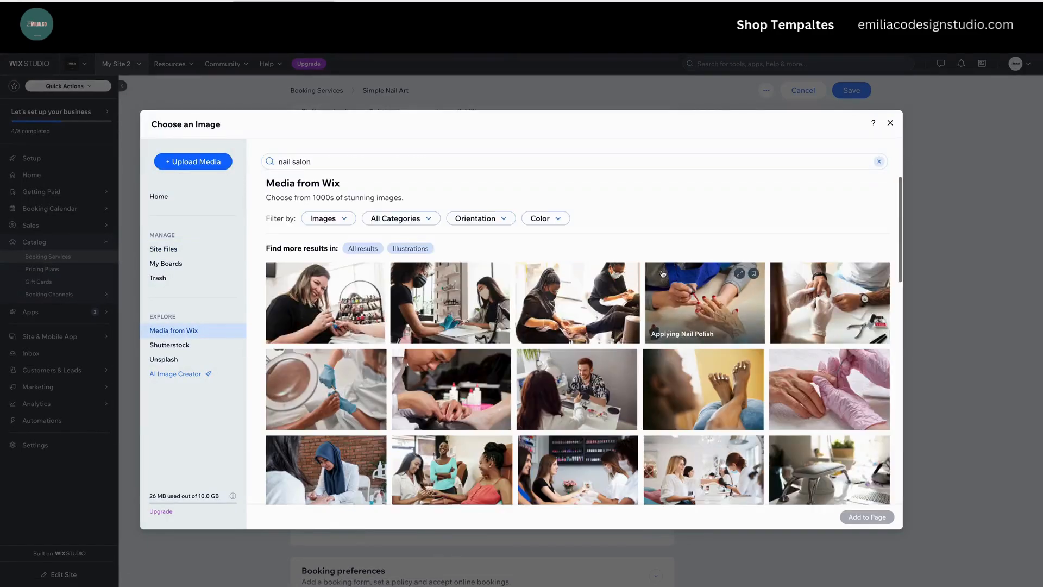
scroll(654, 364, "down", 2)
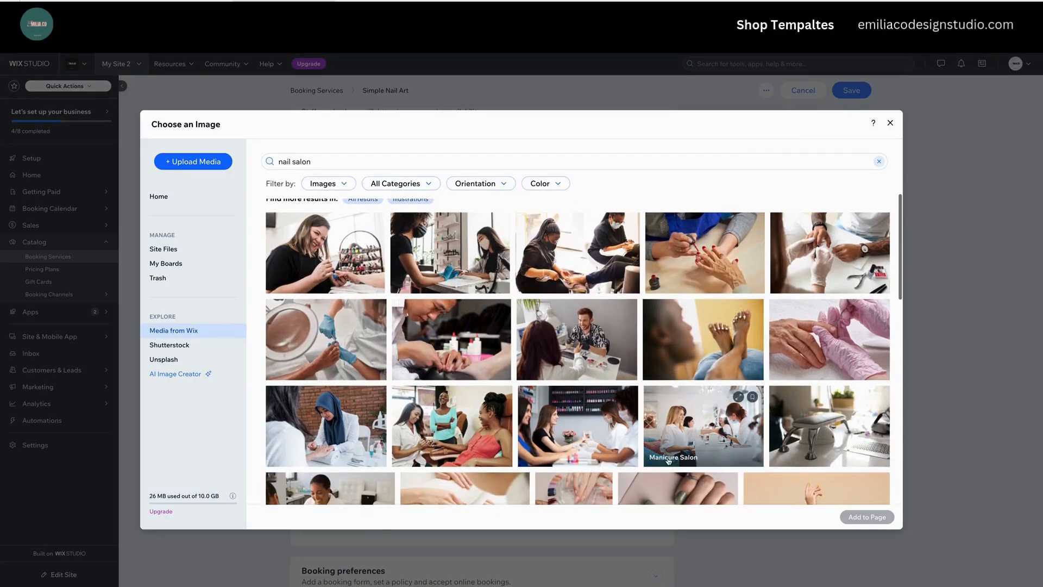
scroll(633, 447, "down", 1)
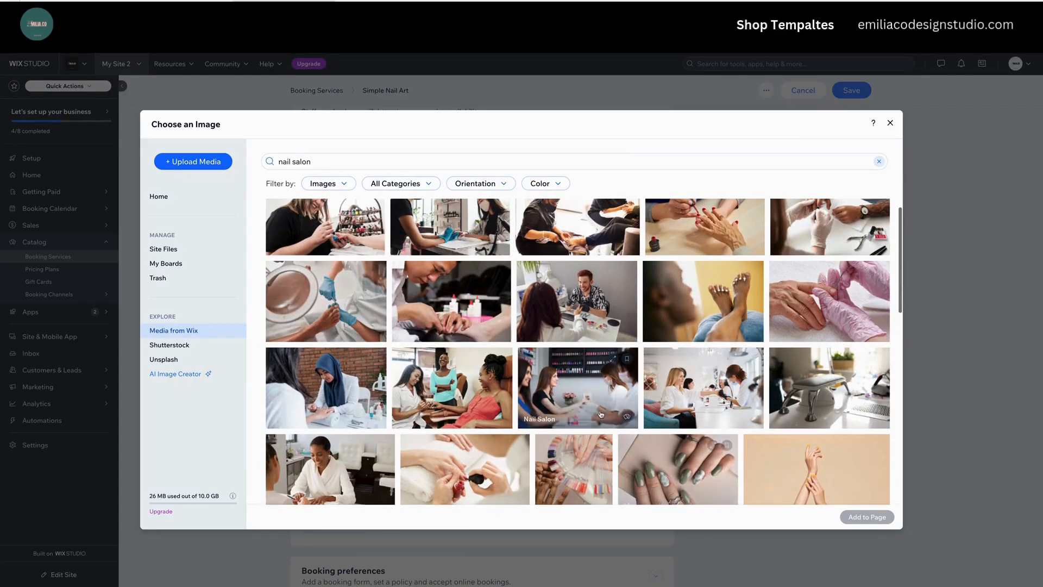
left_click(567, 392)
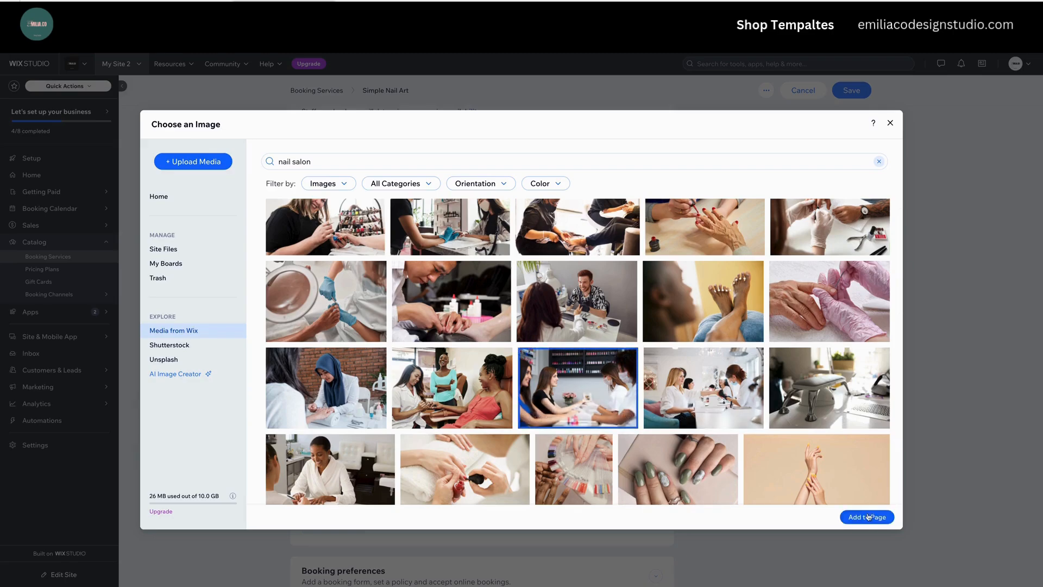
left_click(867, 517)
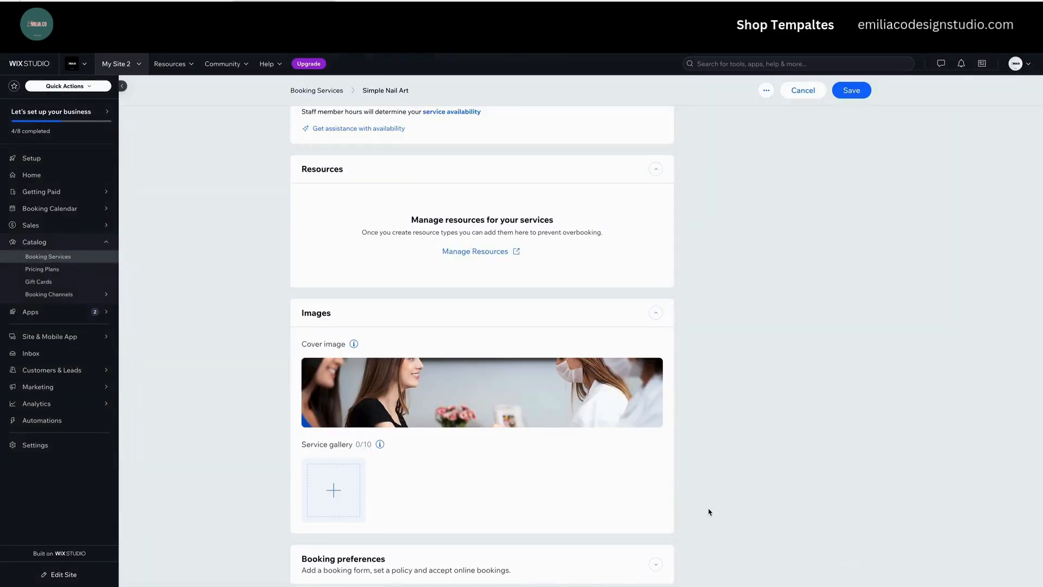
scroll(709, 511, "up", 15)
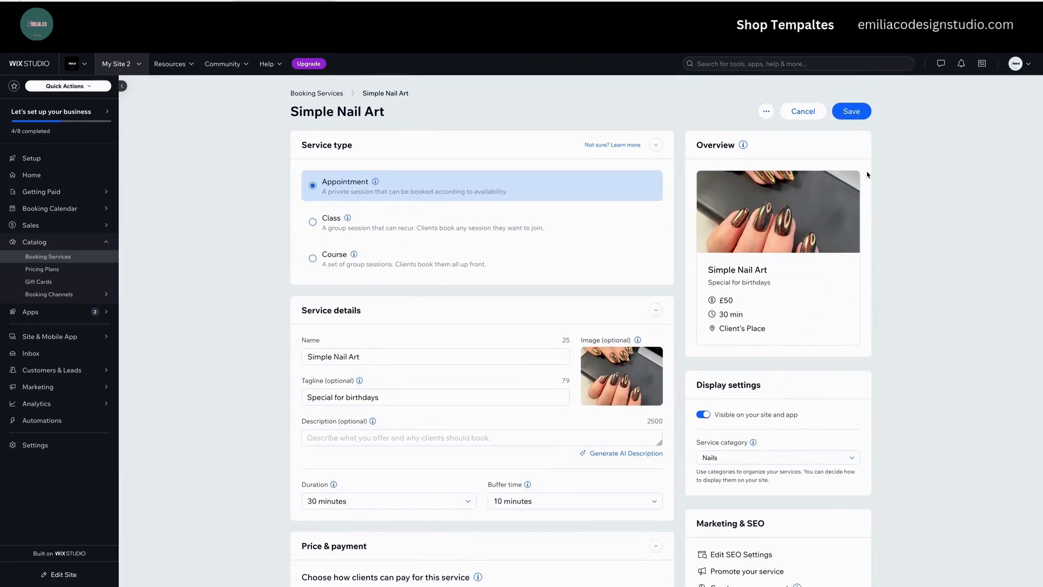
left_click(850, 113)
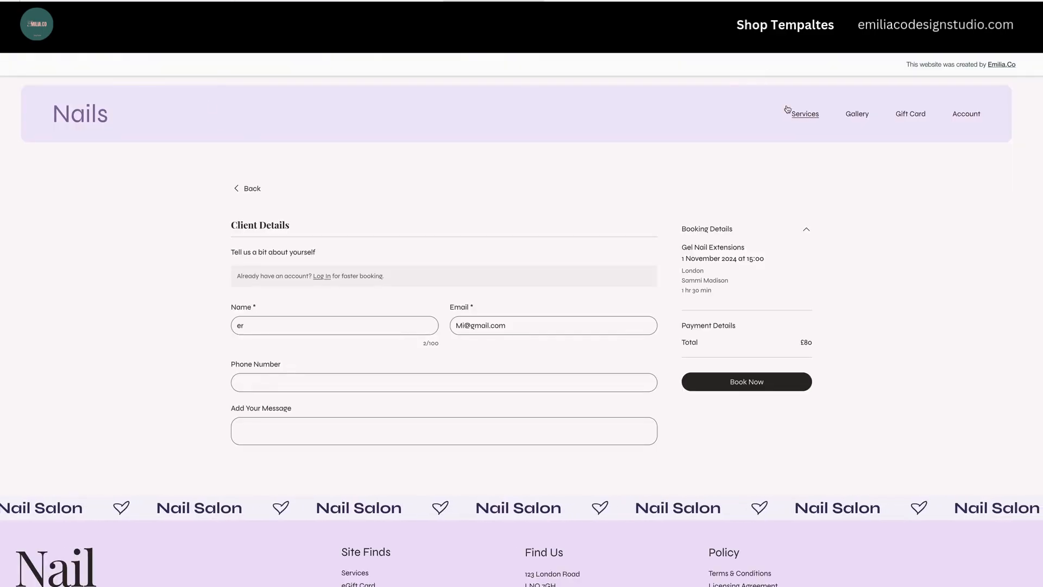
Open the live site's Services page and scroll through the Simple Nail Art listing.
left_click(805, 114)
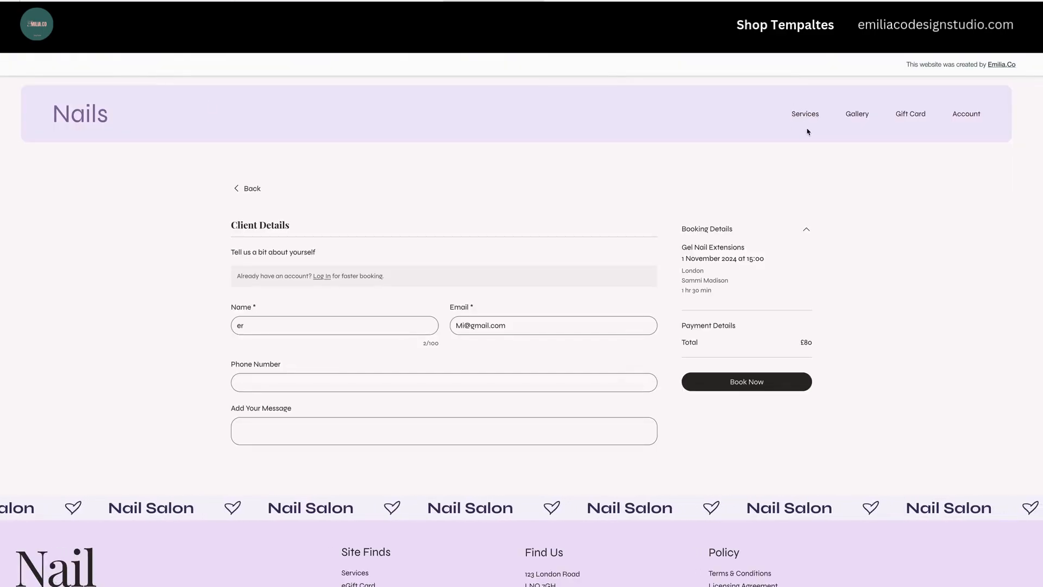
scroll(649, 243, "down", 3)
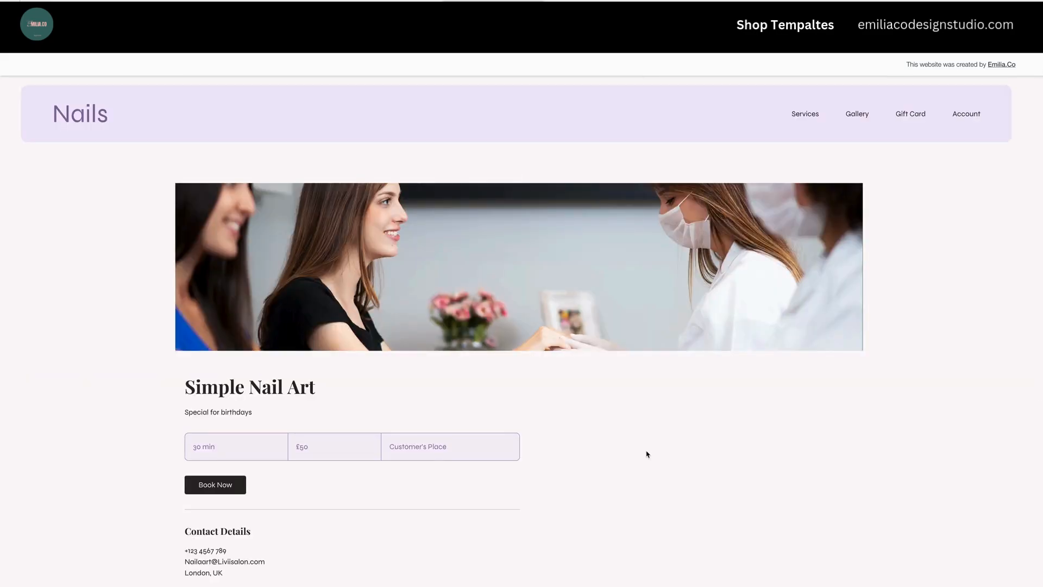
scroll(647, 454, "down", 4)
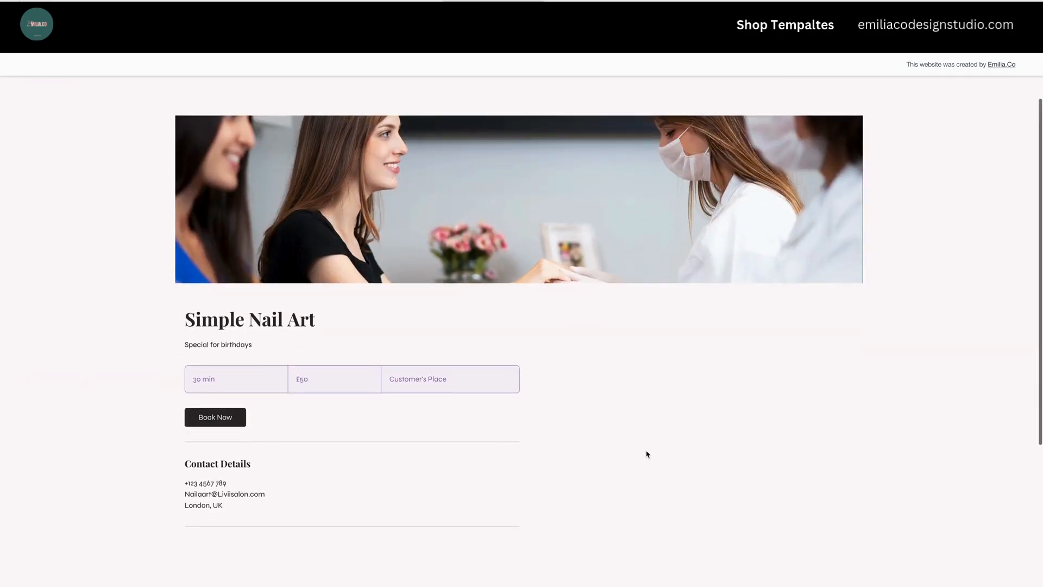
scroll(647, 454, "up", 3)
scroll(647, 454, "up", 1)
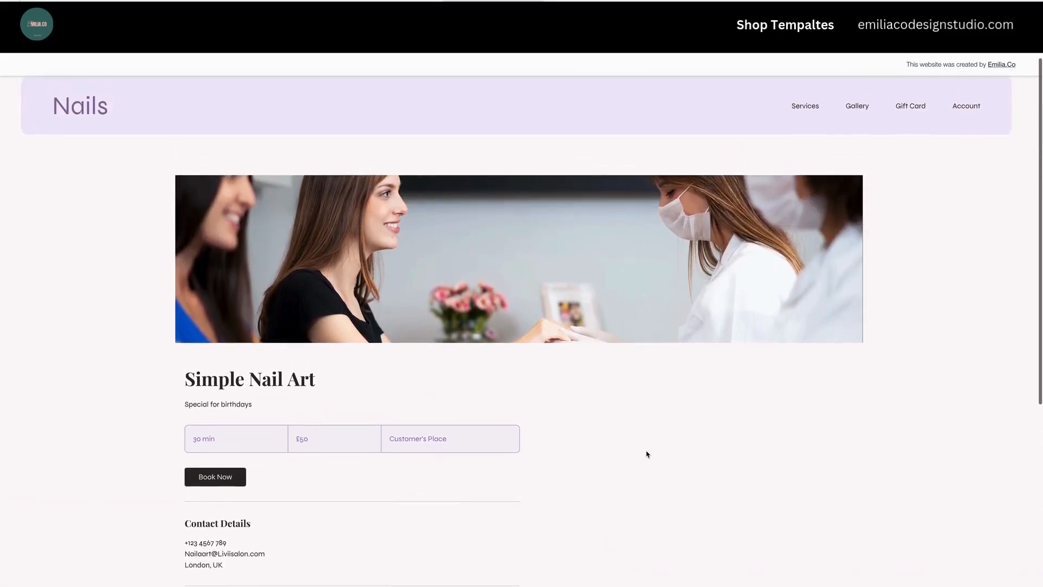
scroll(647, 454, "down", 1)
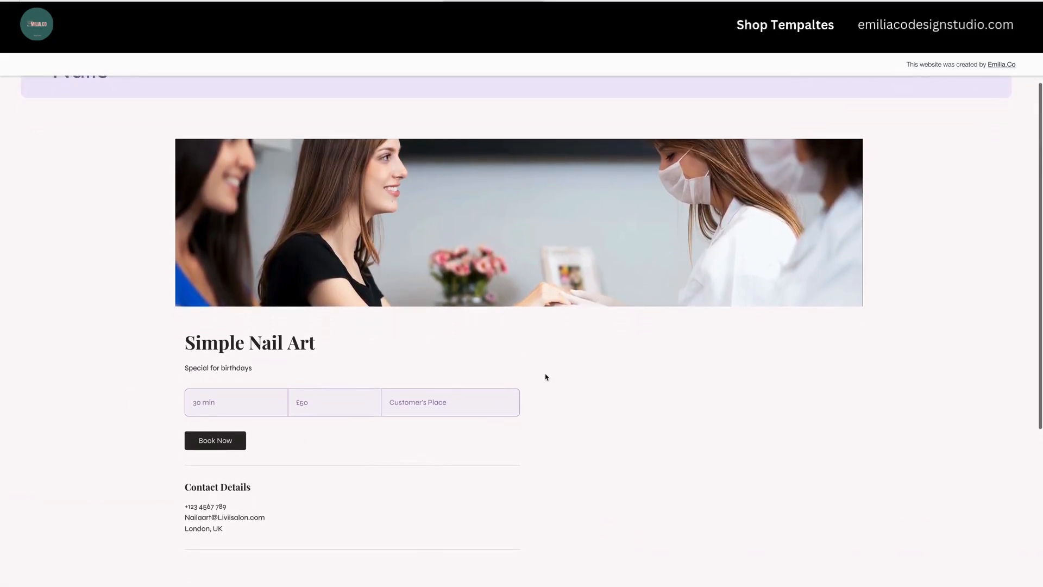
scroll(546, 377, "down", 1)
scroll(546, 377, "up", 2)
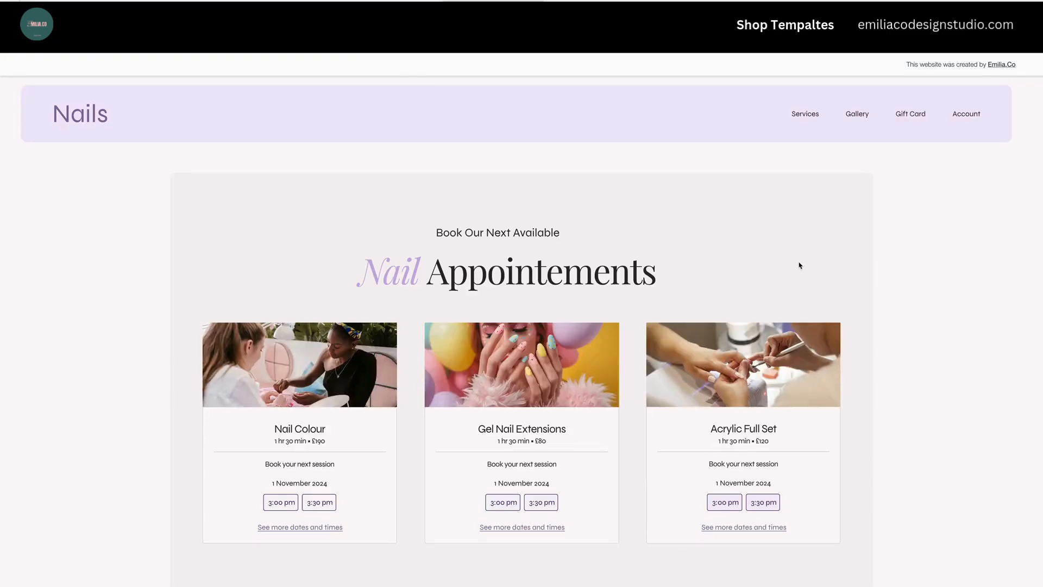
scroll(799, 265, "down", 1)
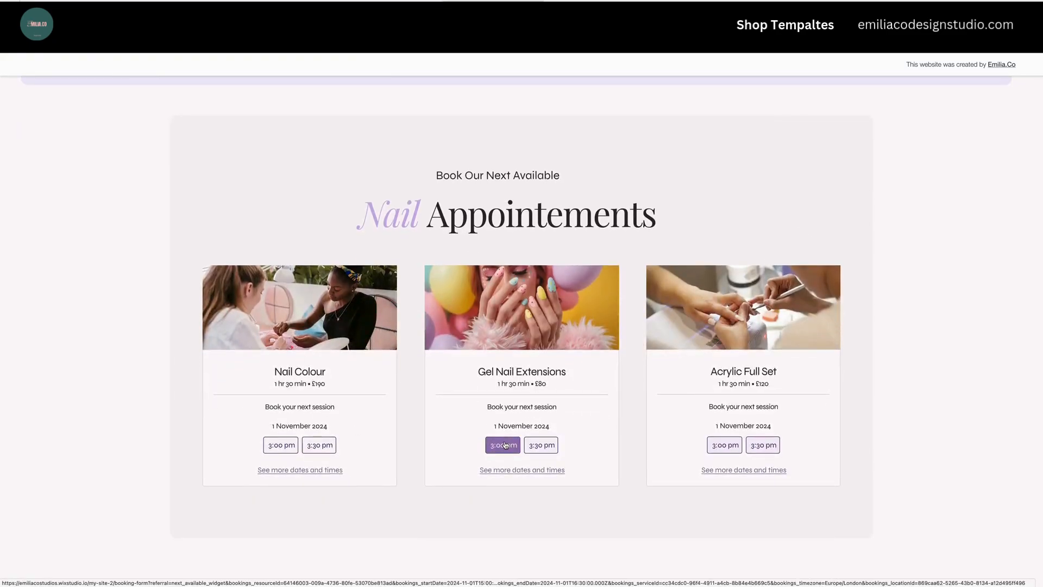
left_click(503, 445)
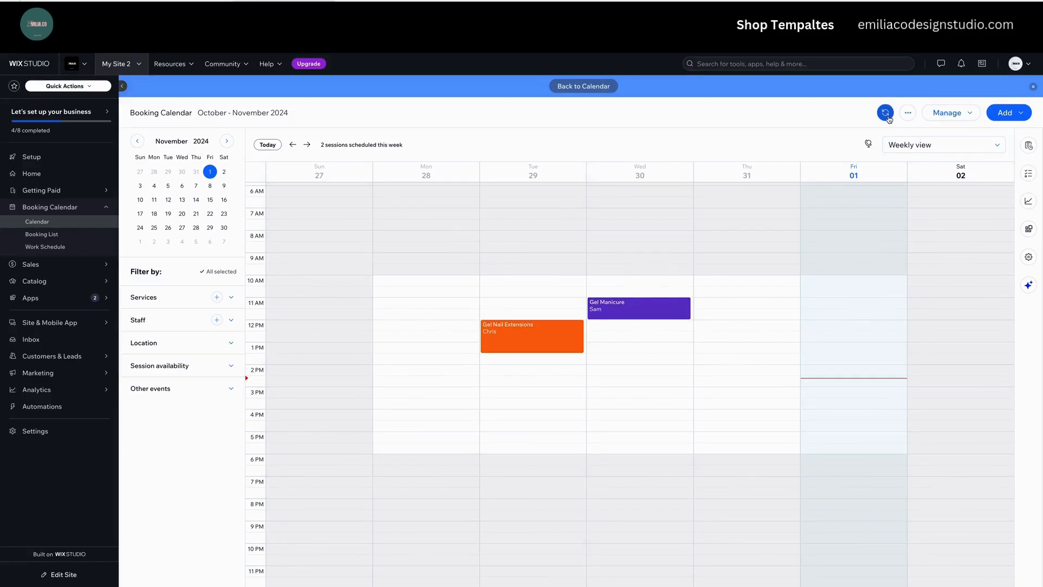
left_click(905, 117)
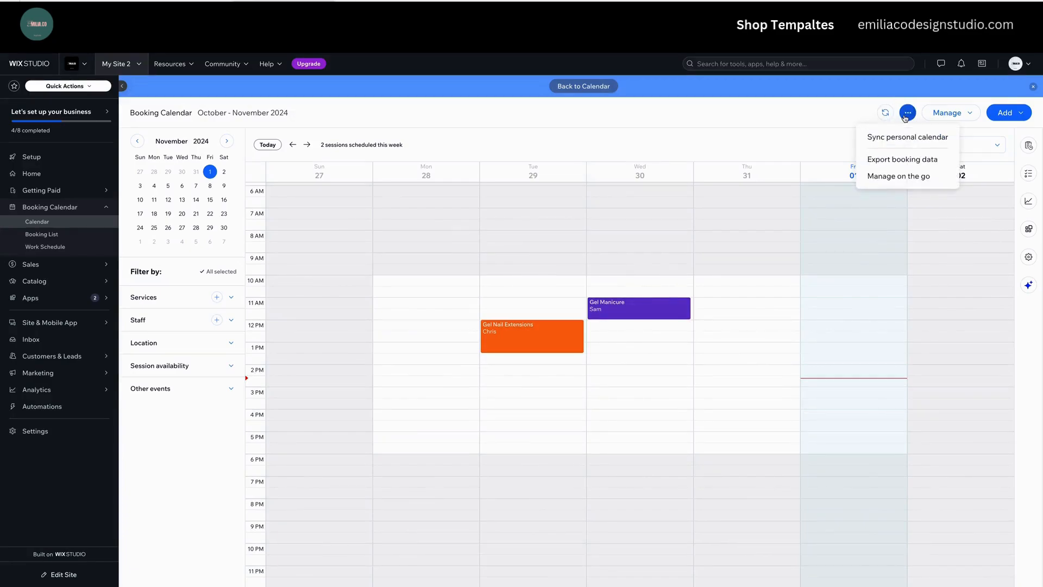
left_click(877, 140)
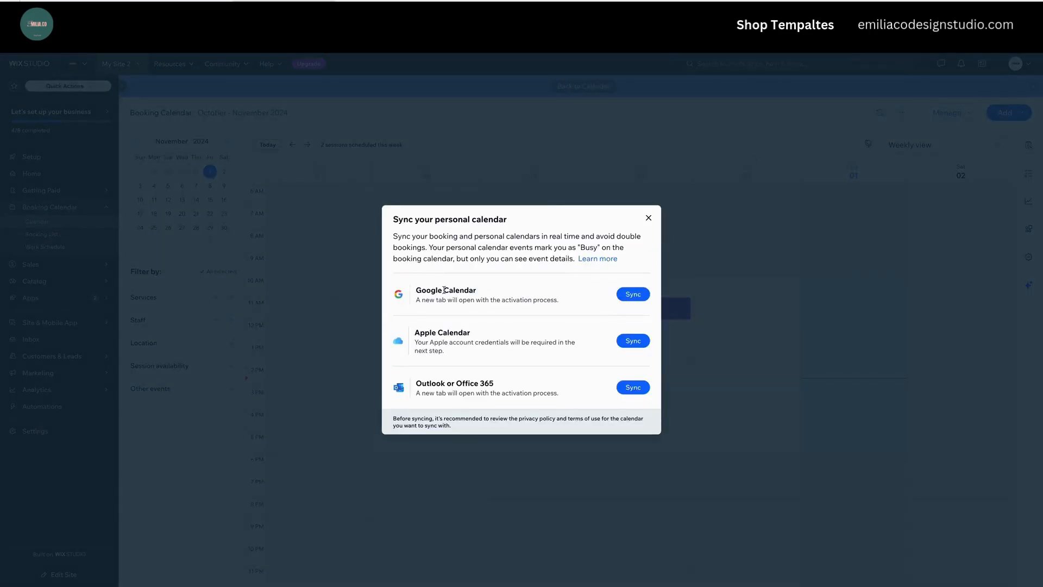
left_click(648, 217)
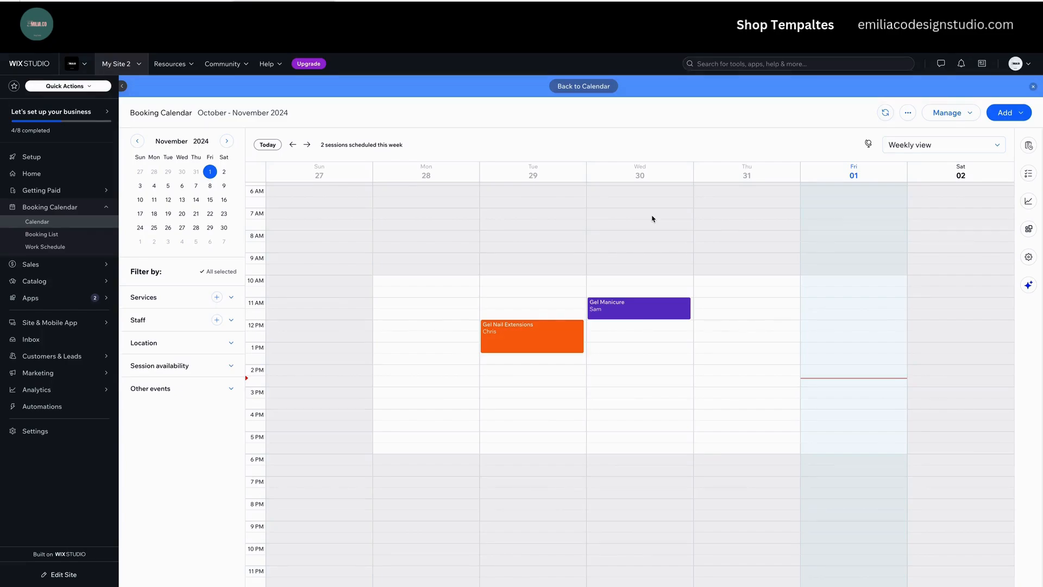
left_click(529, 334)
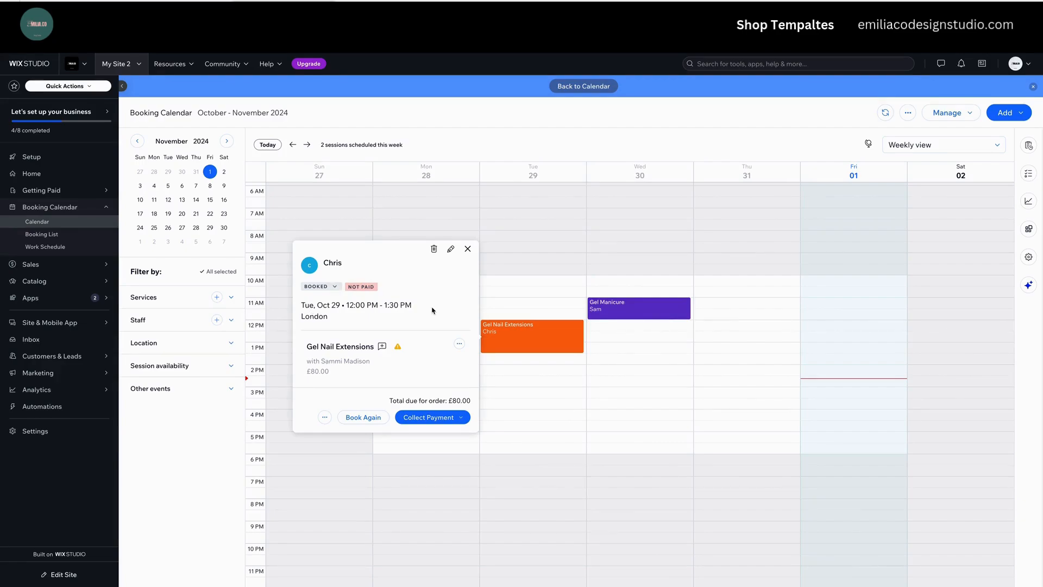
left_click(462, 418)
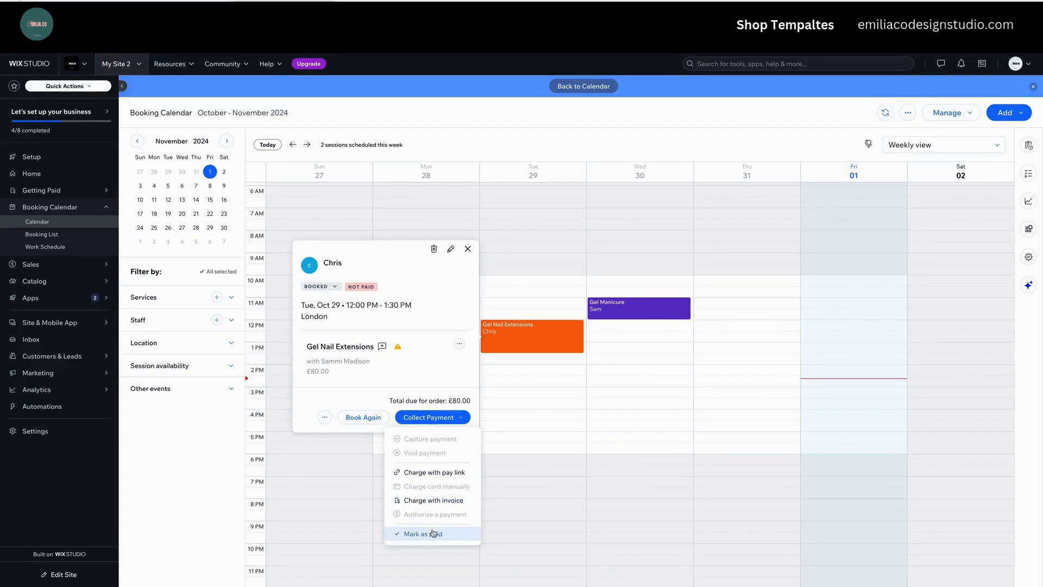
left_click(330, 399)
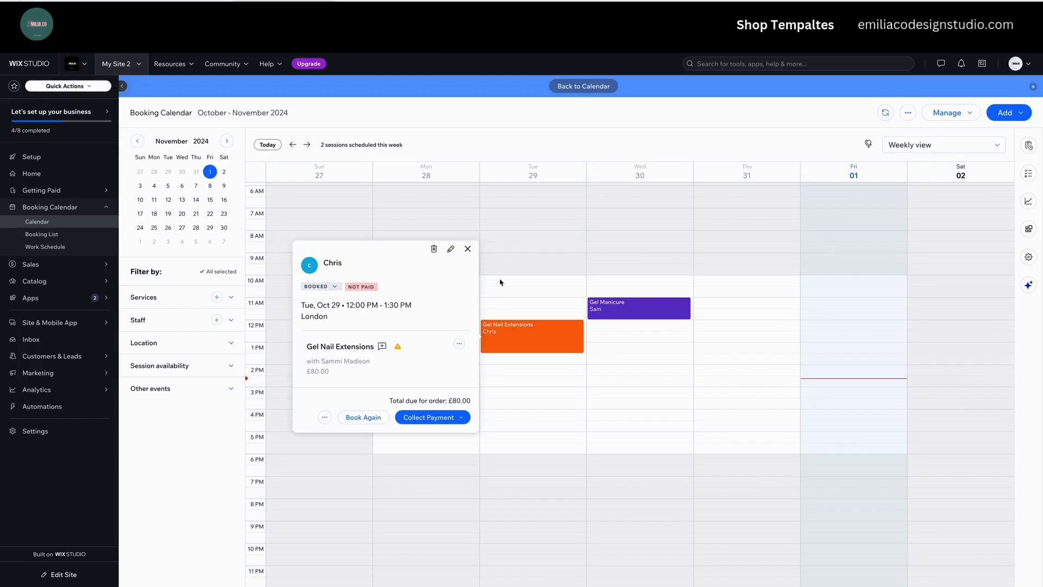
left_click(468, 250)
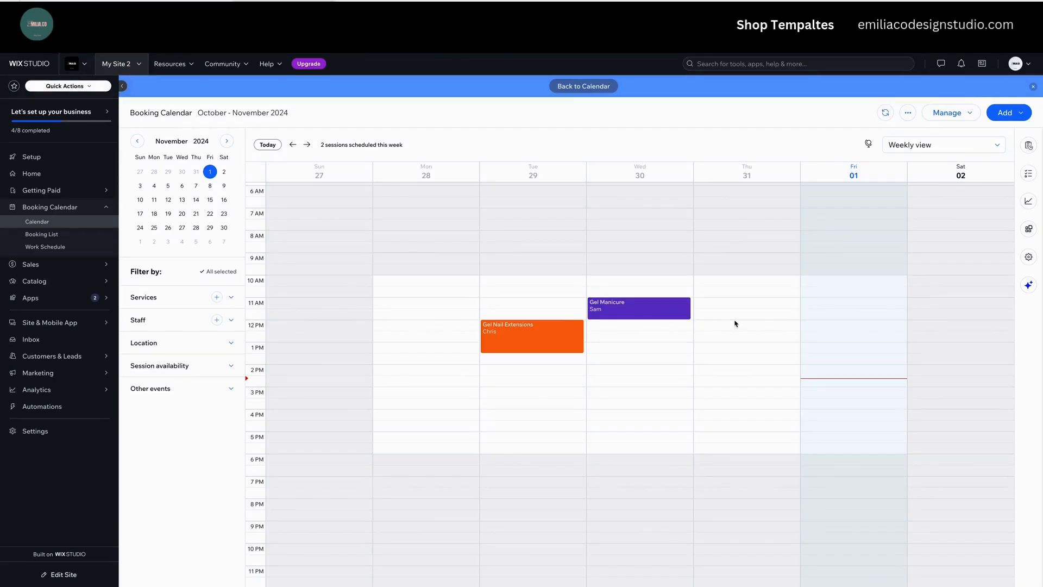
Book a Beauty Package appointment for an existing client on Thursday 31 Oct at 11:00 AM.
left_click(713, 306)
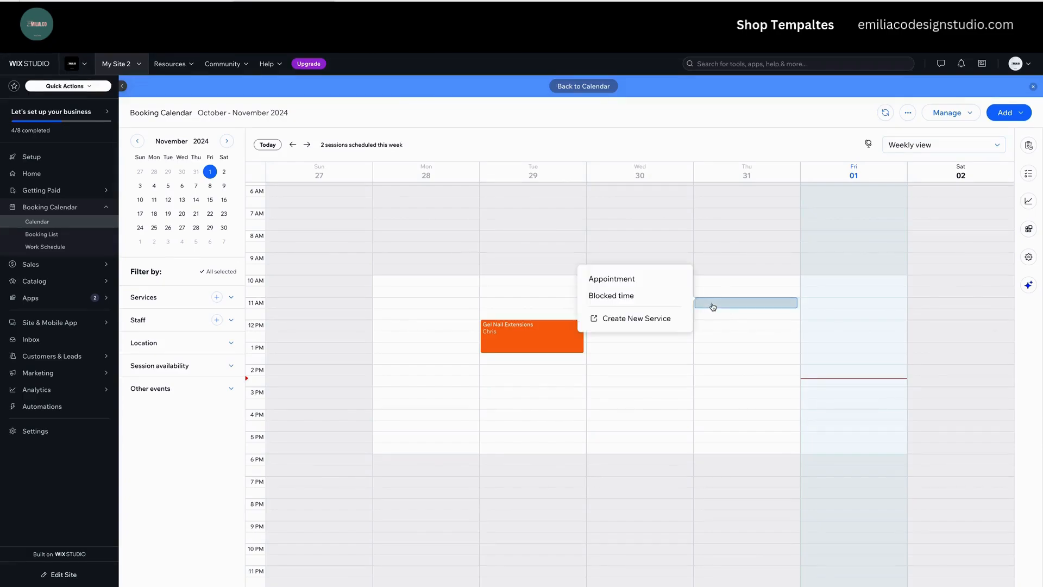
left_click(614, 280)
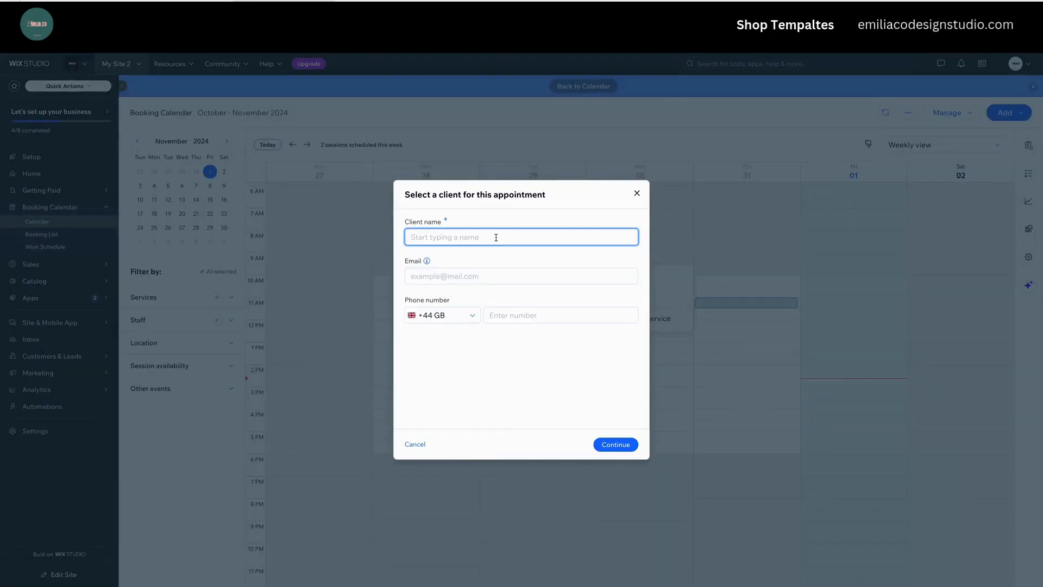
type("sa")
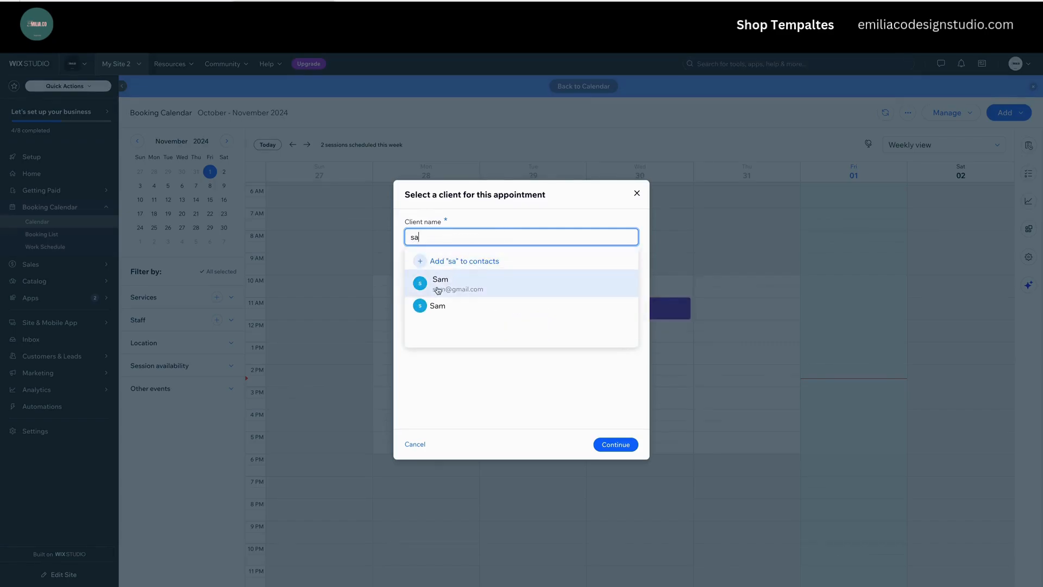
left_click(443, 288)
left_click(624, 444)
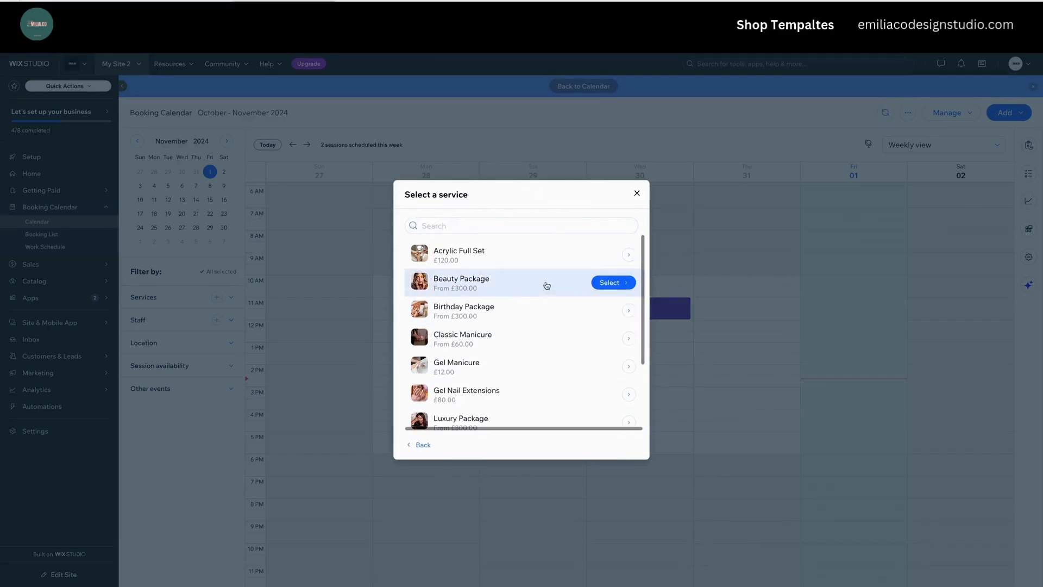
left_click(619, 282)
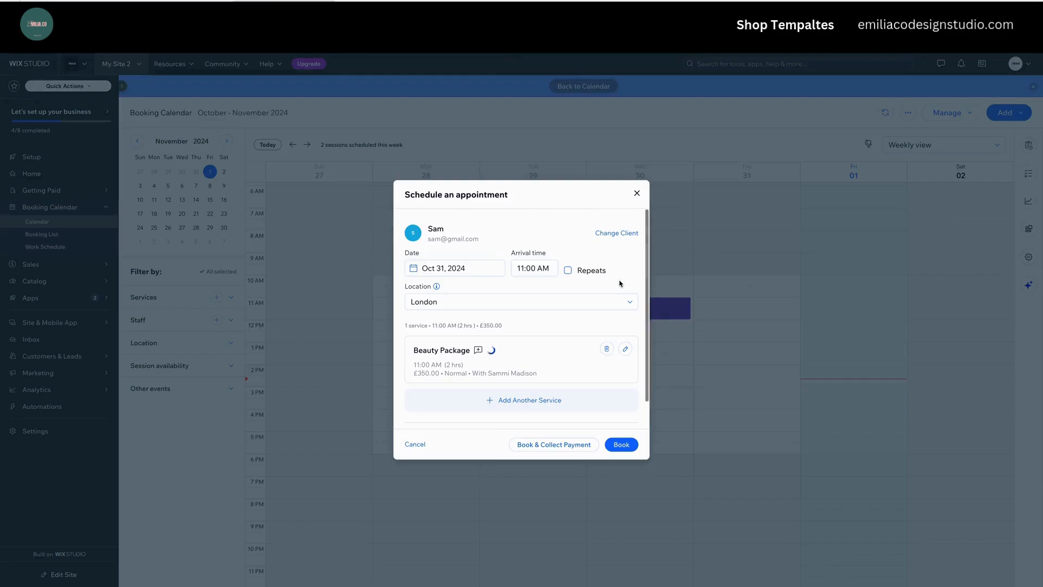
scroll(559, 401, "down", 1)
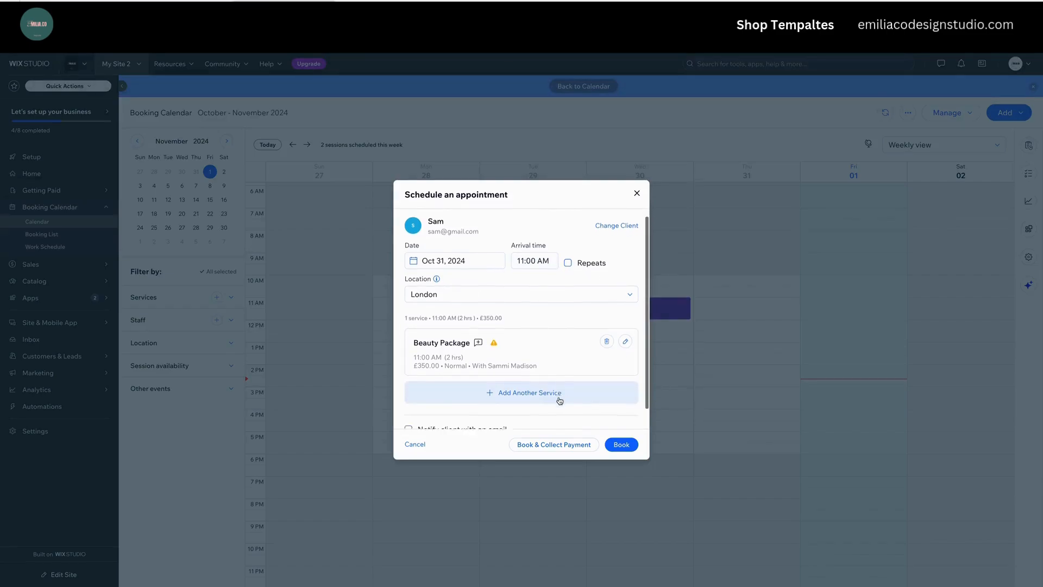
left_click(620, 445)
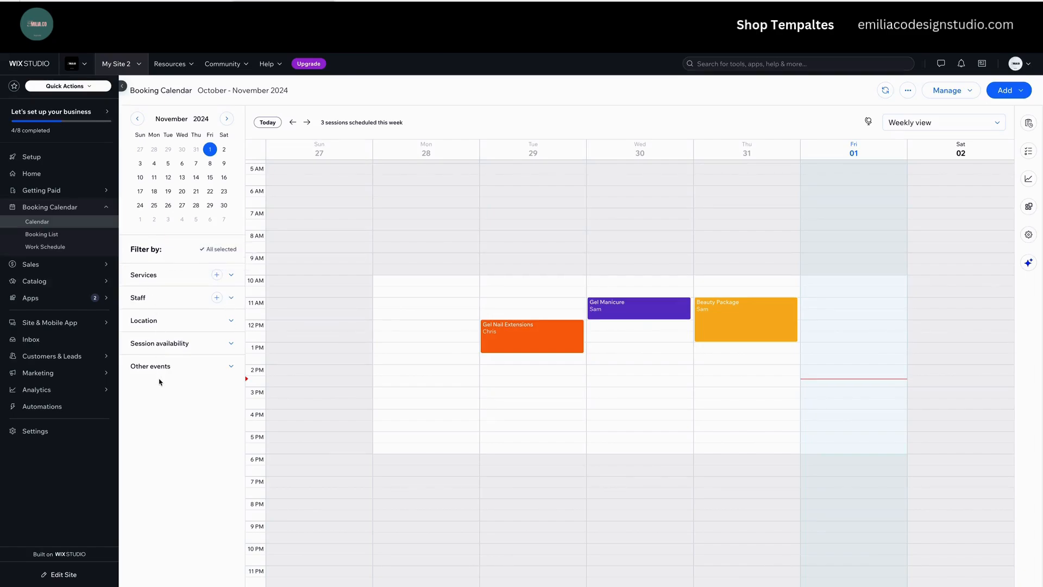
Expand the Staff filter and toggle the staff member off and back on.
left_click(231, 298)
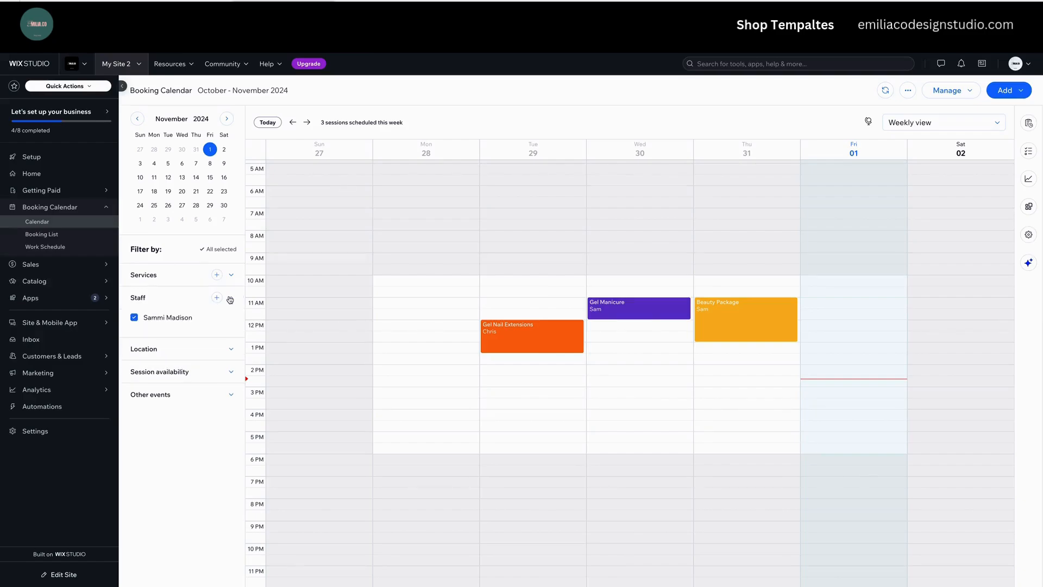
left_click(134, 318)
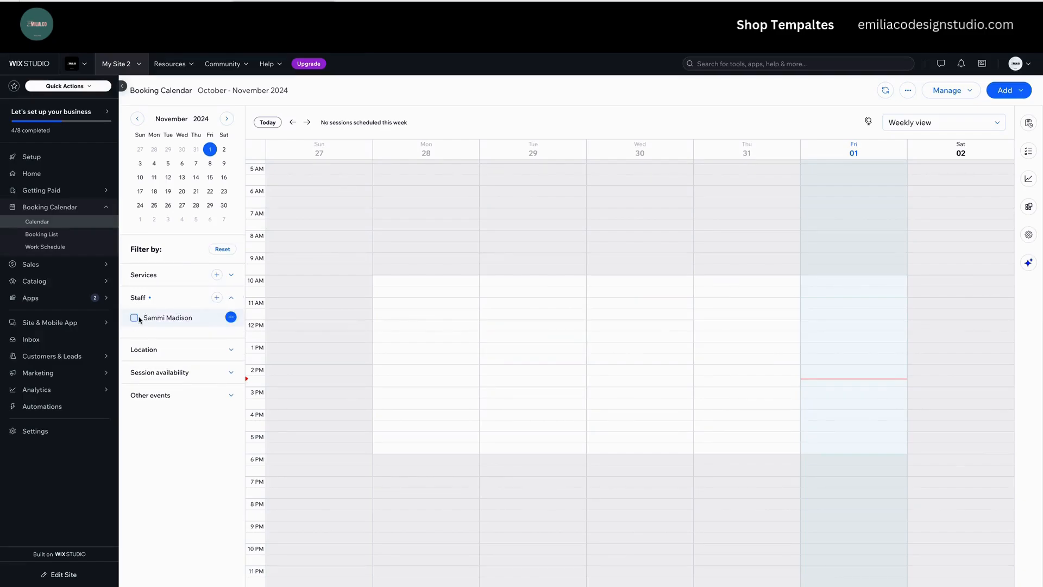
left_click(134, 318)
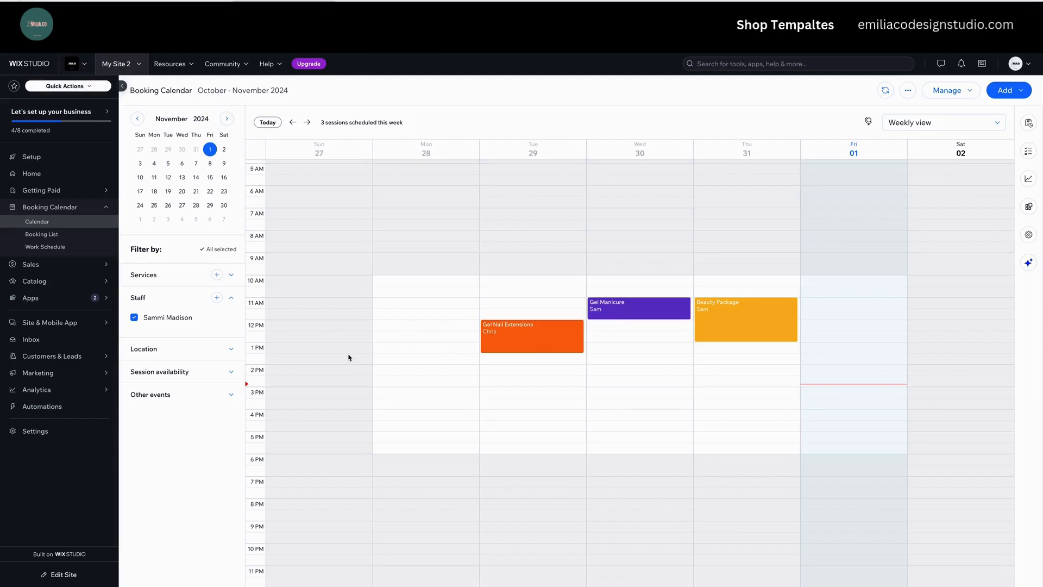
Add a new staff member with their full name and the description 'Nail Arist'.
left_click(216, 297)
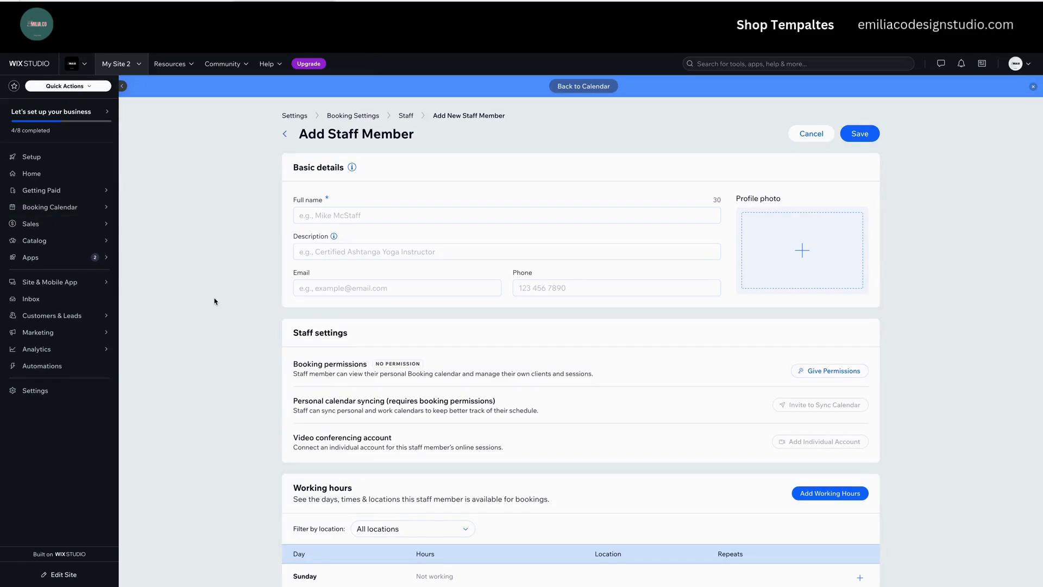
left_click(439, 216)
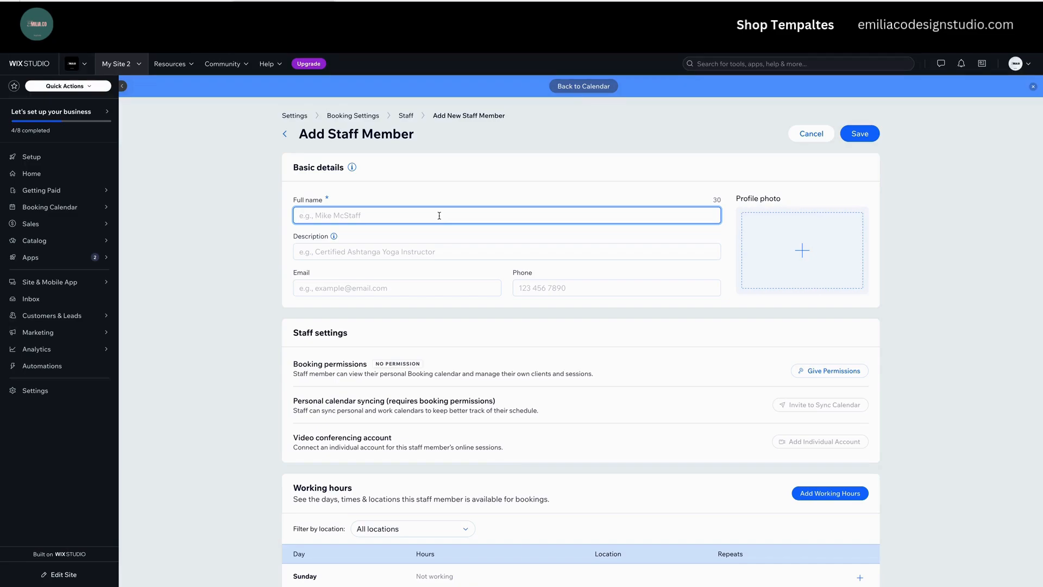
type("Matt Smith")
left_click(209, 236)
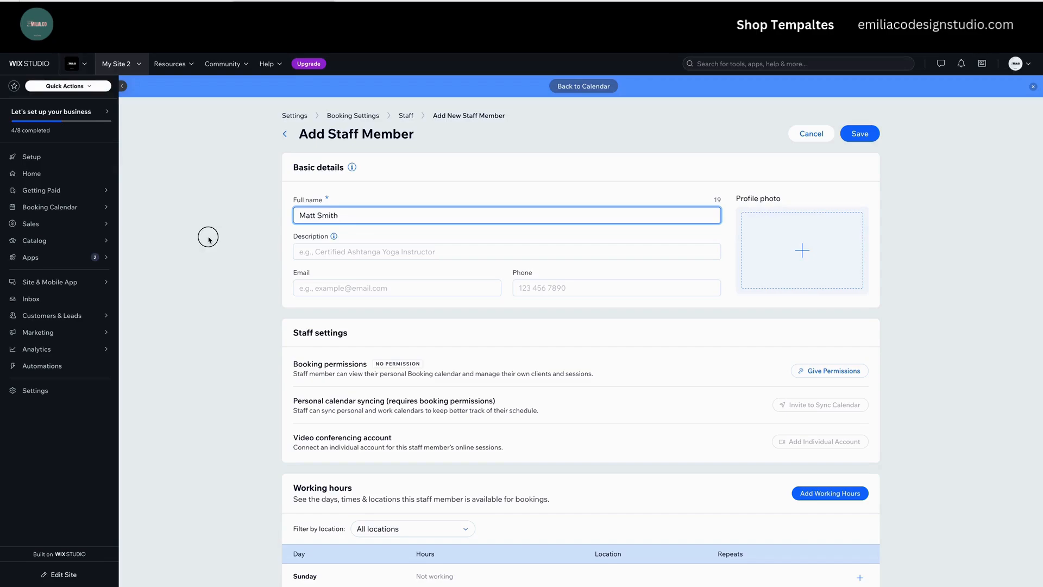
left_click(372, 251)
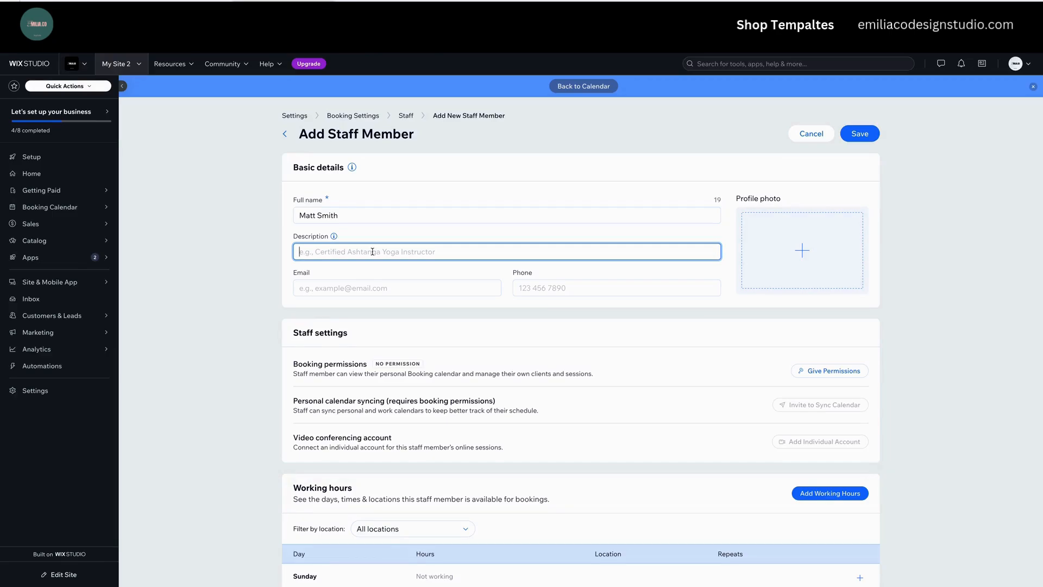
type("Nail Arist")
left_click(224, 278)
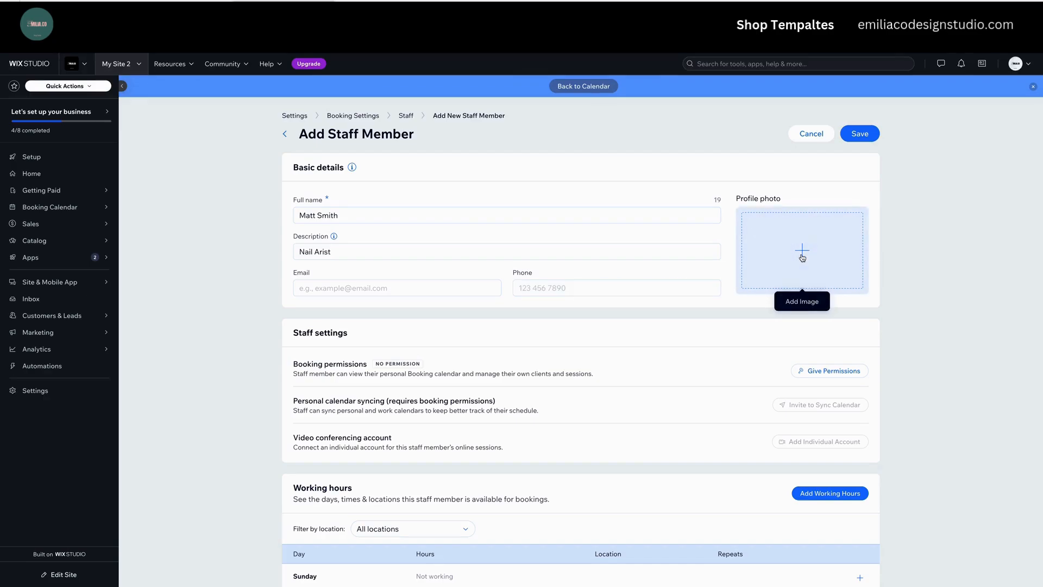
Open the profile image picker and close it without choosing a photo.
left_click(802, 255)
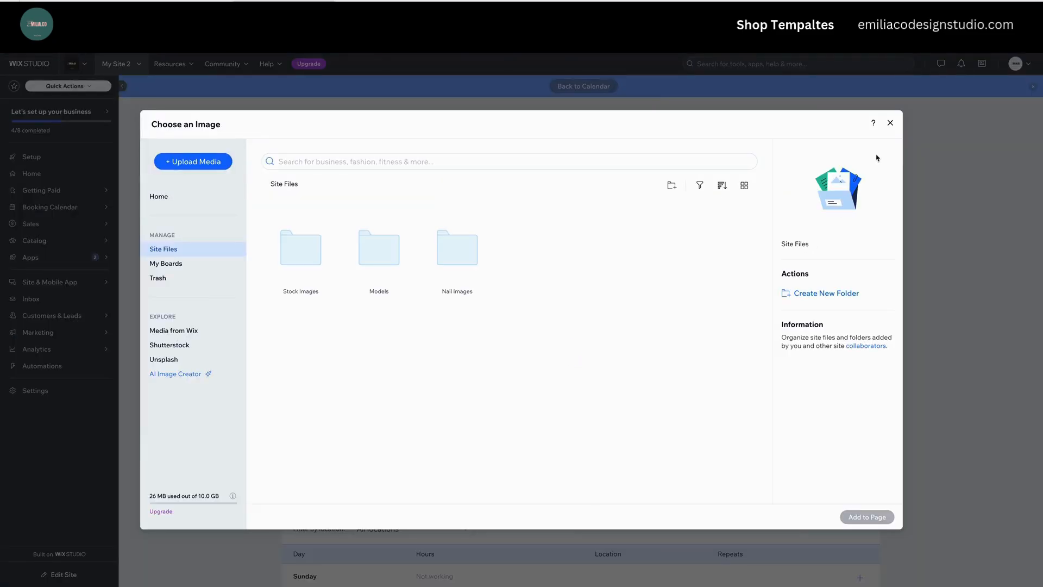
left_click(890, 123)
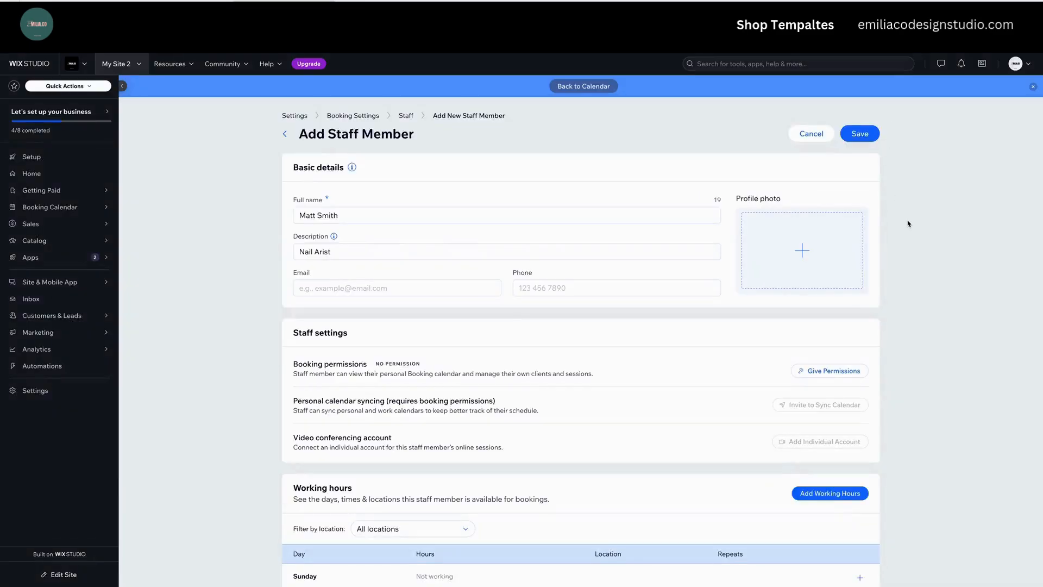
scroll(902, 253, "down", 2)
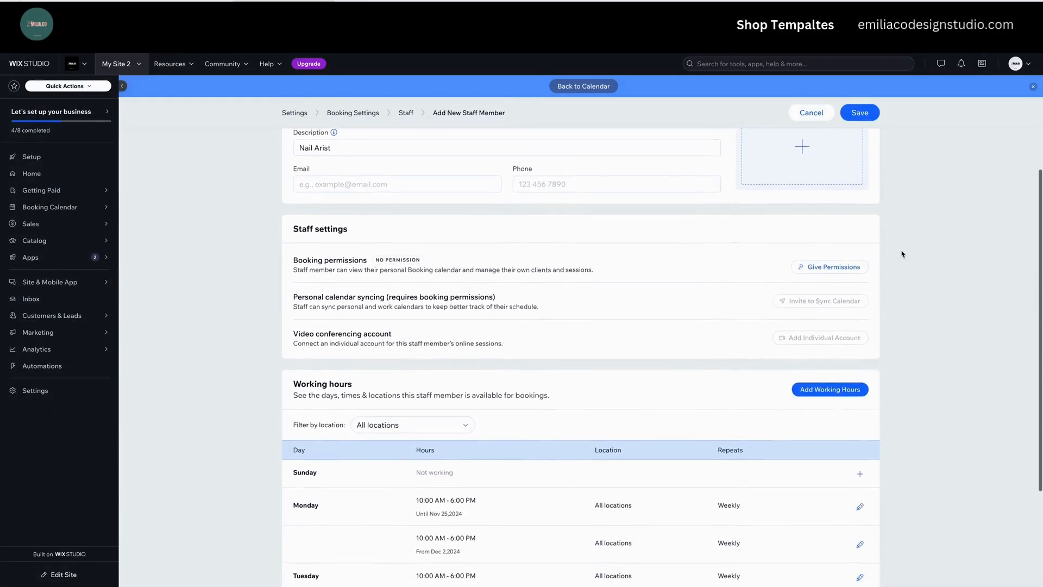
Save the new staff member's details and dismiss the permissions invite without sending it.
left_click(823, 263)
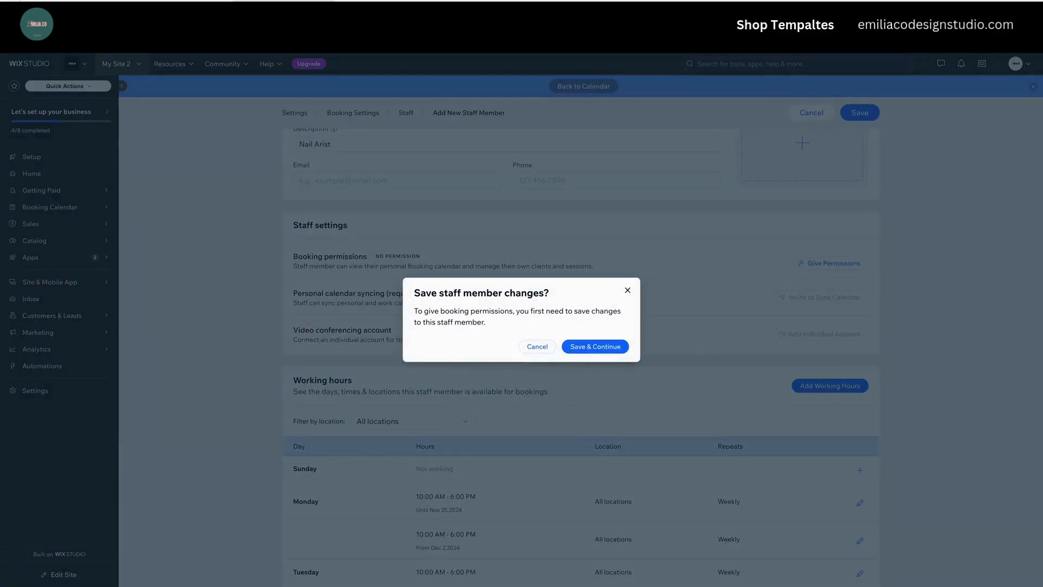
left_click(598, 348)
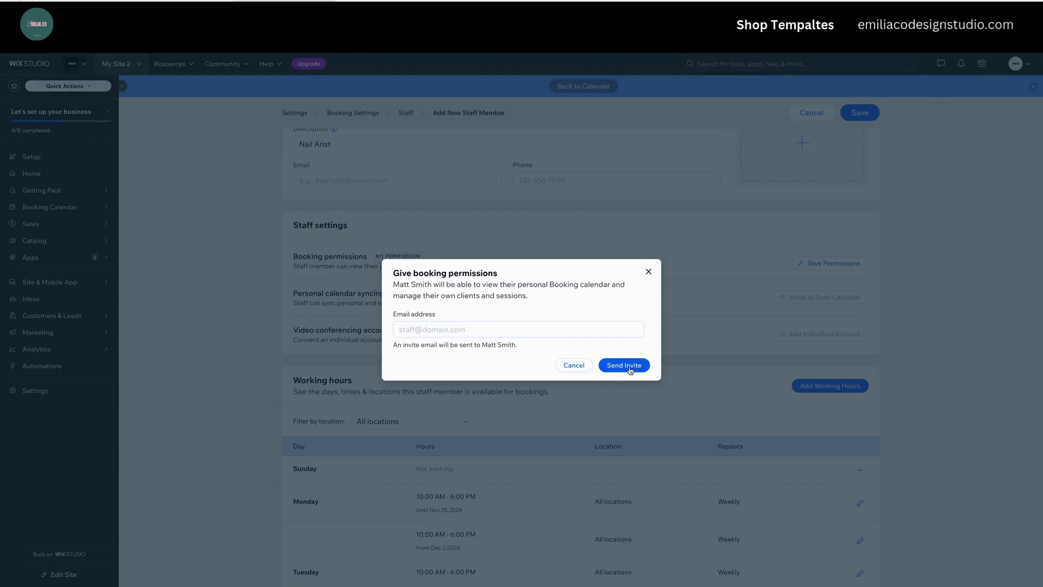
left_click(647, 272)
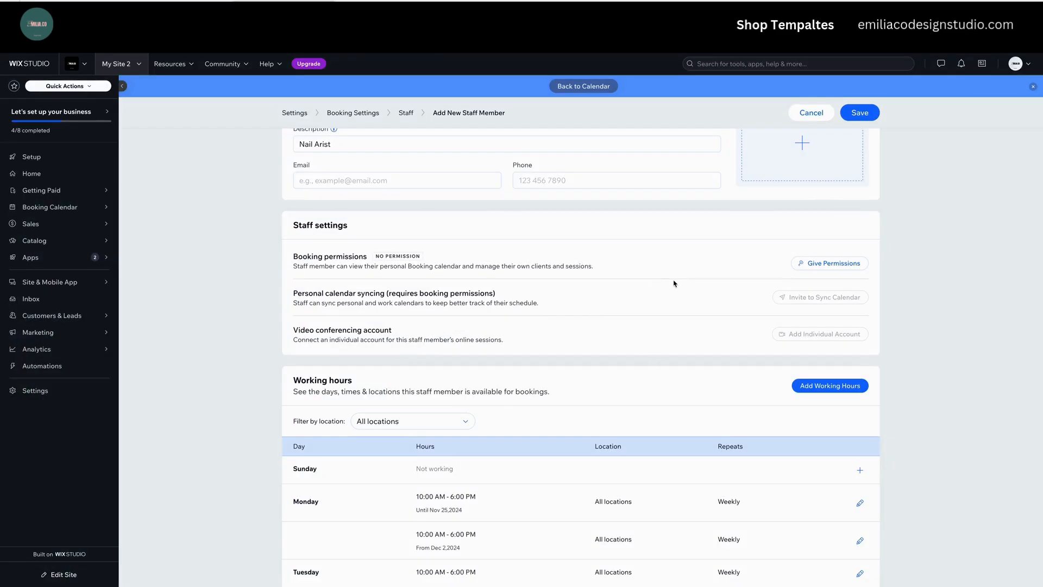
Scroll down to Working hours and start editing Monday's hours.
scroll(912, 338, "down", 1)
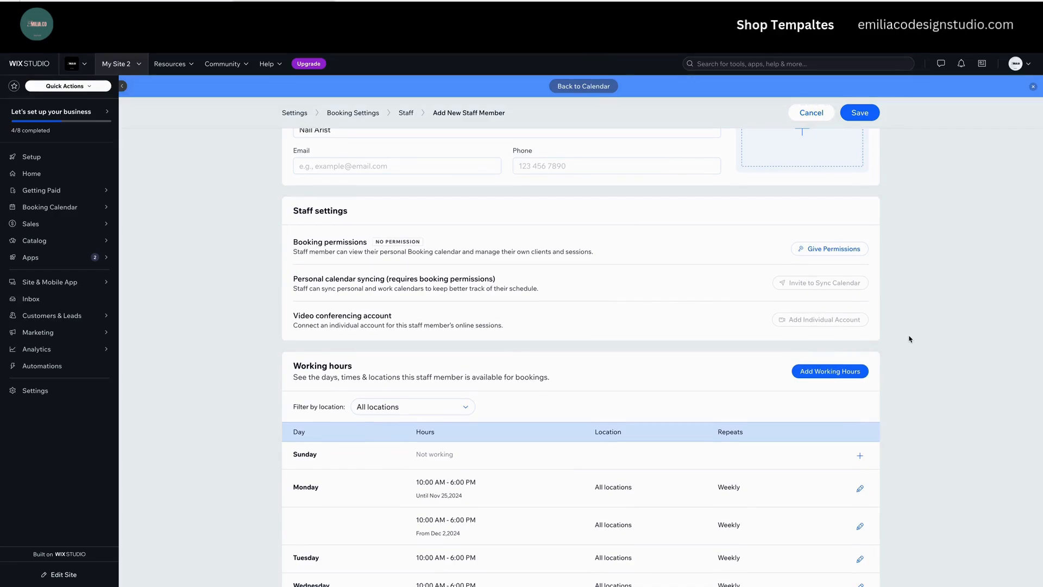
scroll(909, 338, "up", 3)
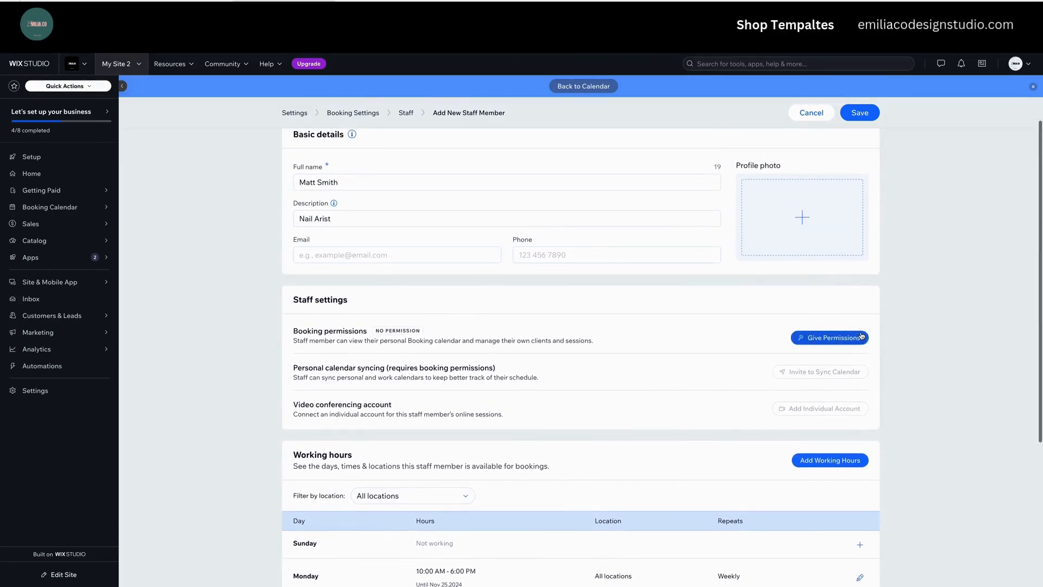
scroll(891, 354, "down", 4)
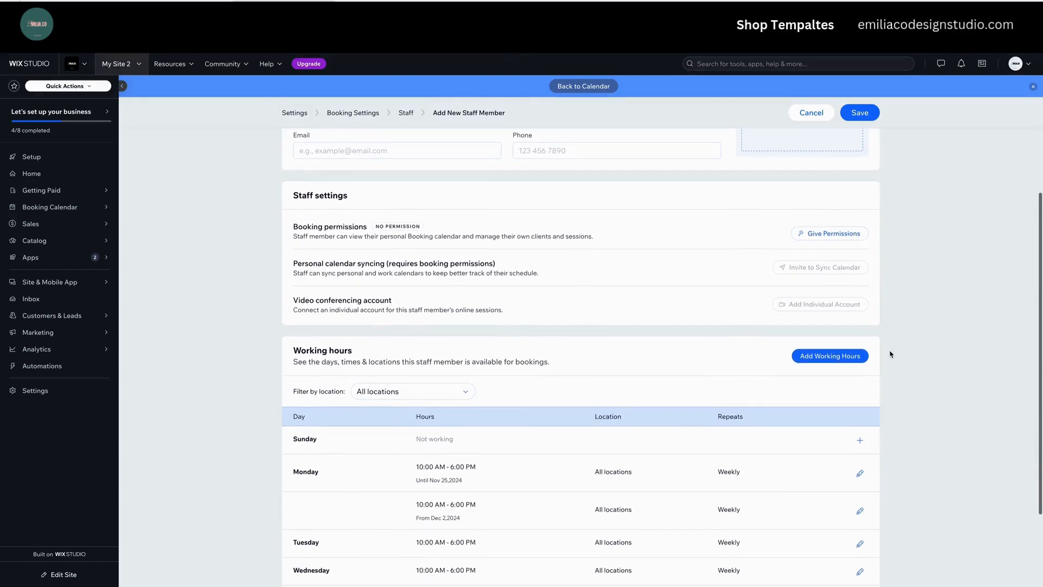
scroll(891, 354, "down", 3)
scroll(891, 354, "down", 1)
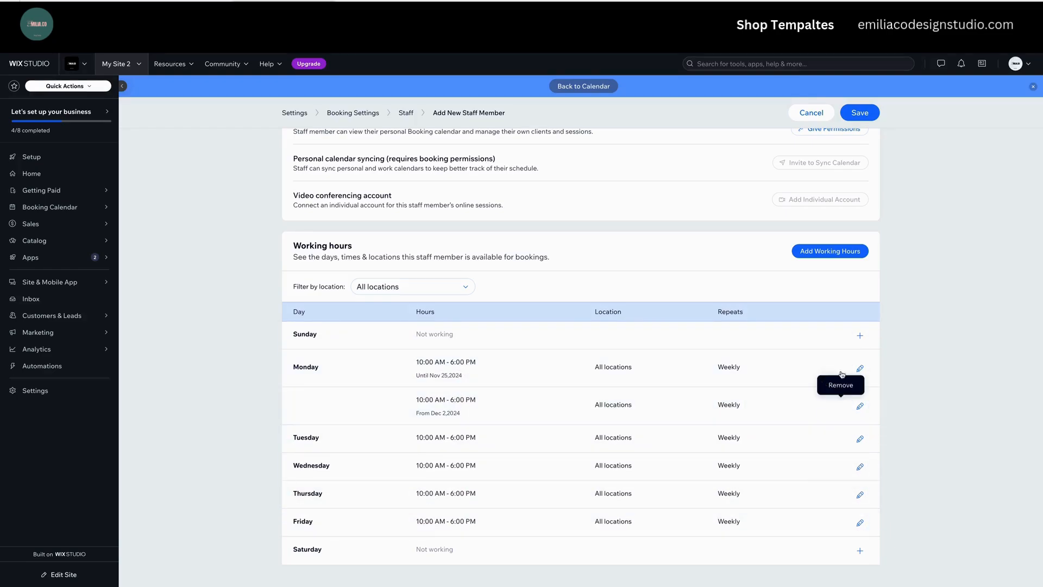
left_click(859, 367)
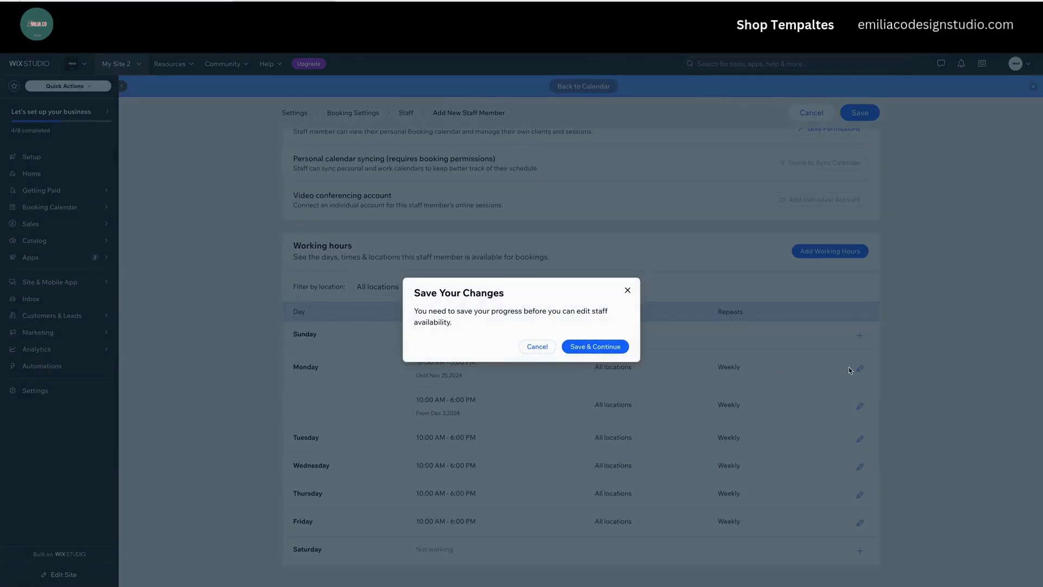
Save the profile and try a weekly, scheduled-for-later Monday change ending at 5:30 PM.
left_click(589, 347)
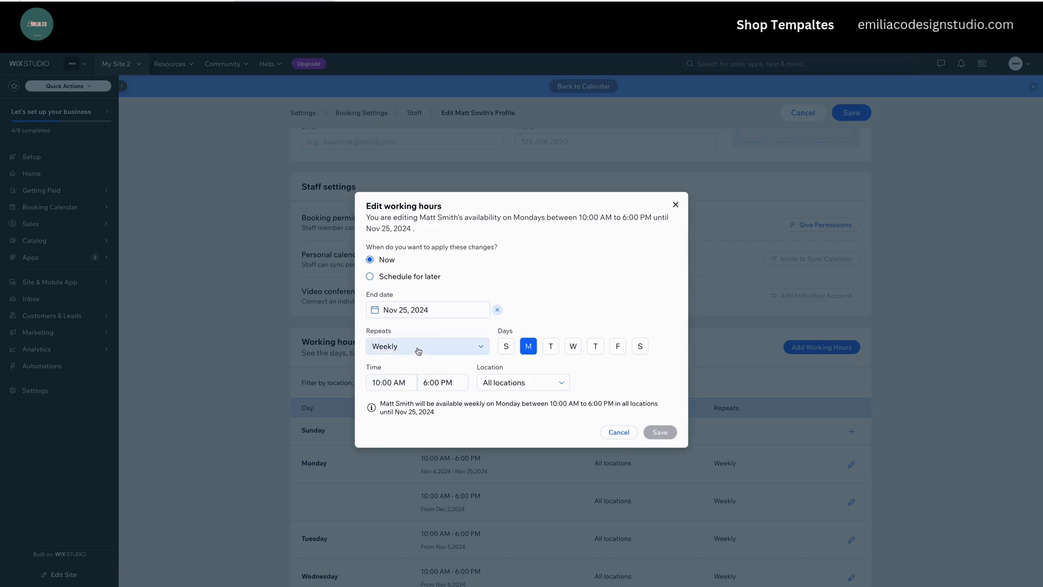
left_click(418, 351)
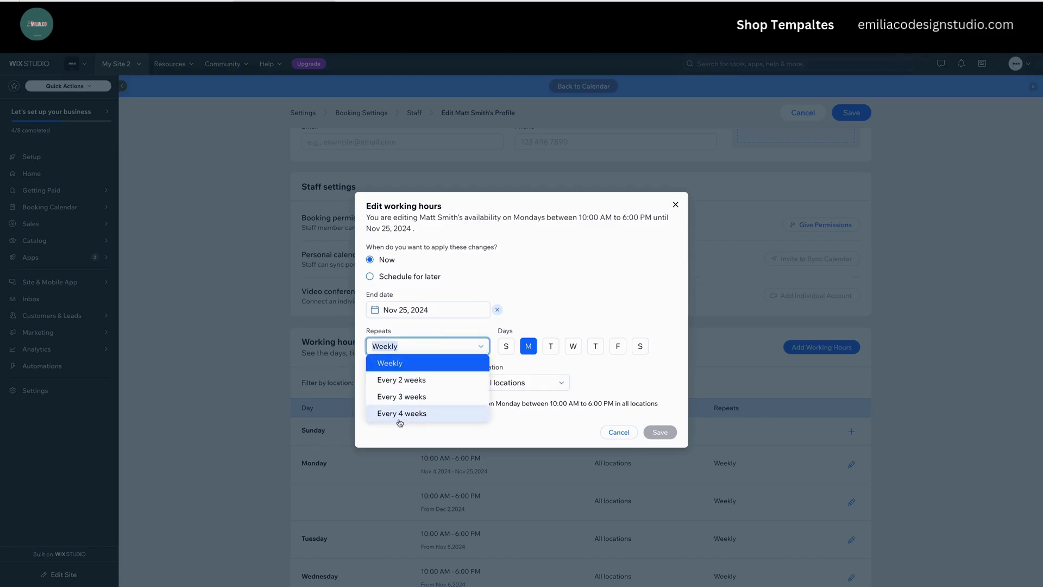
left_click(607, 306)
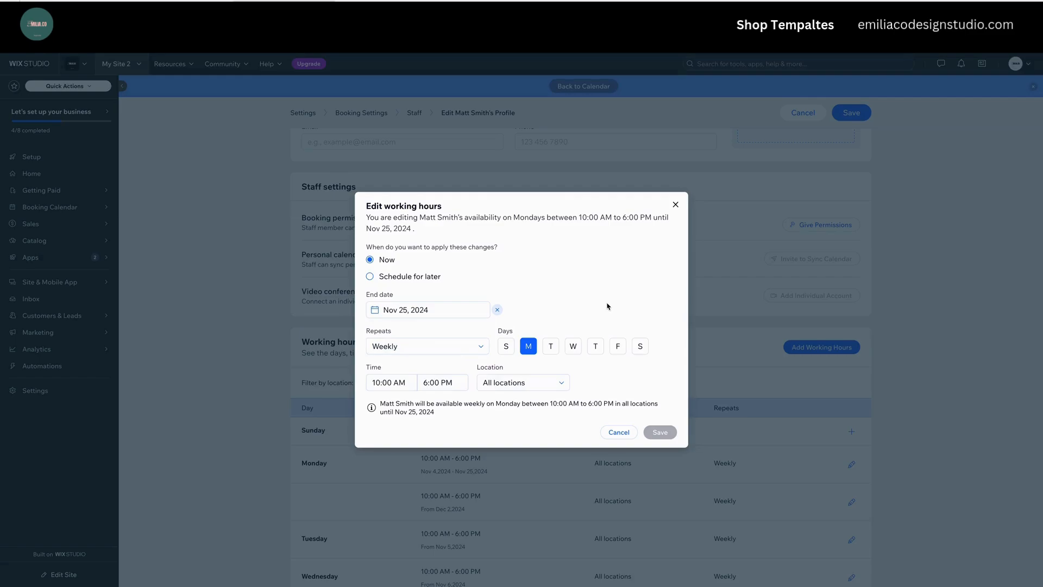
left_click(408, 278)
left_click(438, 385)
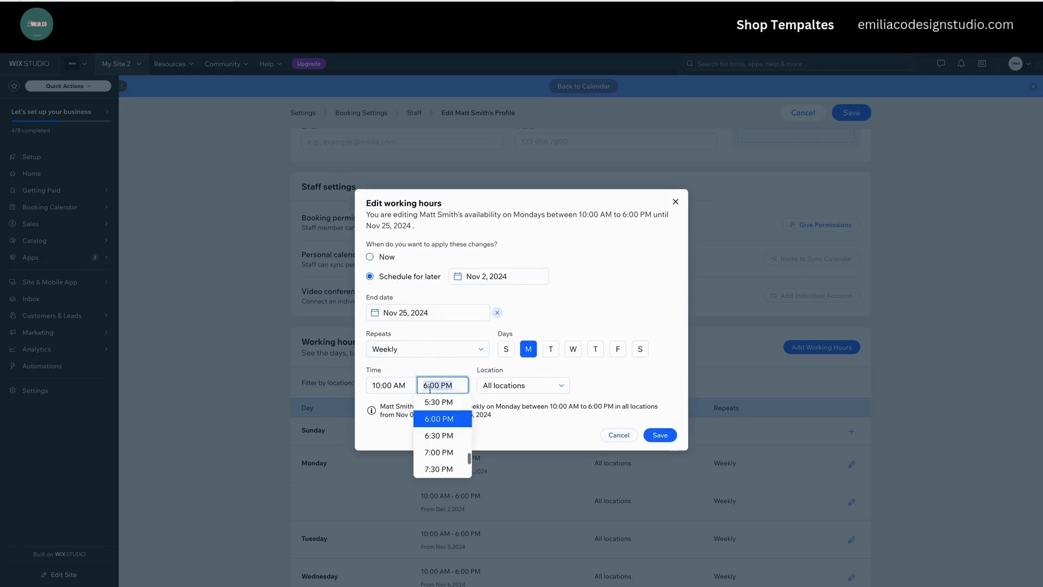
left_click(438, 404)
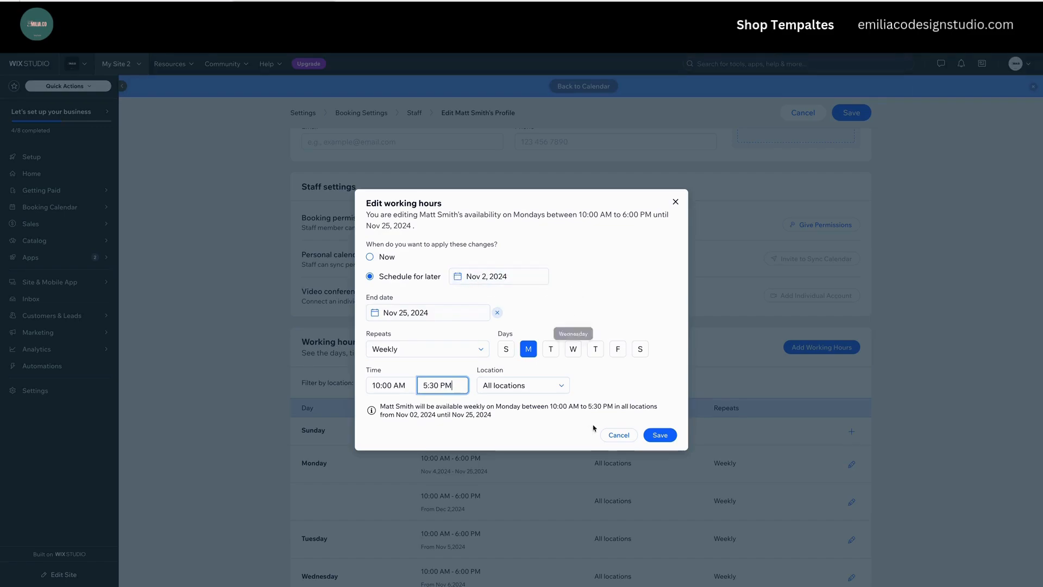
Close the working hours editor and discard the 5:30 PM change.
left_click(676, 204)
left_click(588, 349)
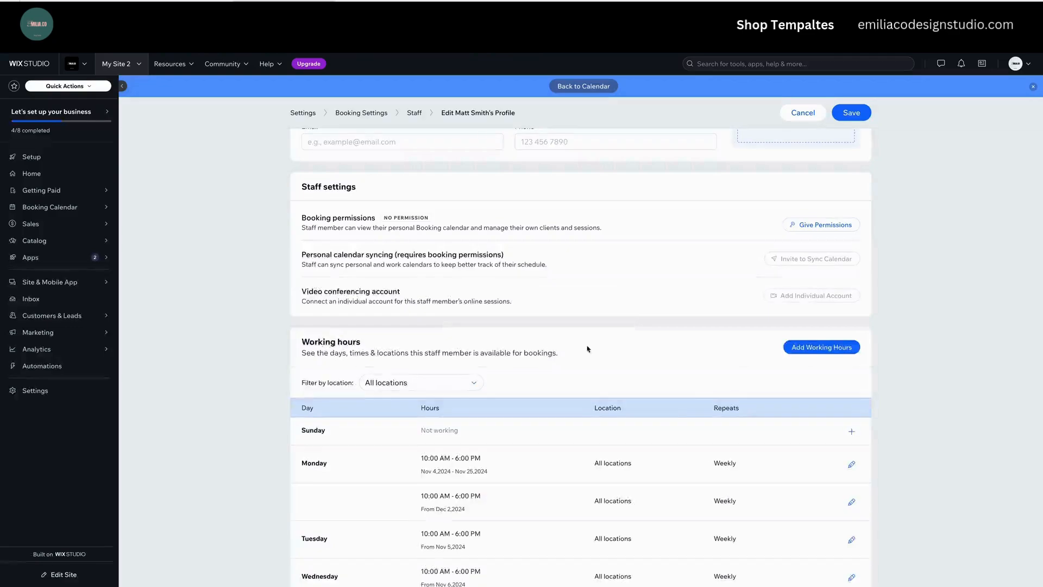
scroll(886, 365, "up", 3)
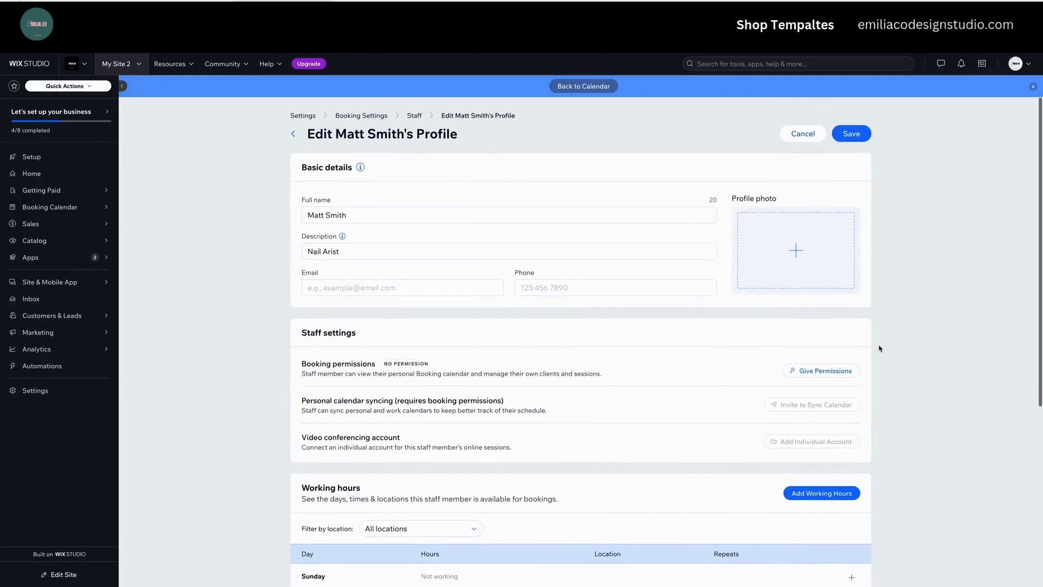
Save the staff profile, return to the Booking Calendar, and check its two-member staff filter.
left_click(859, 136)
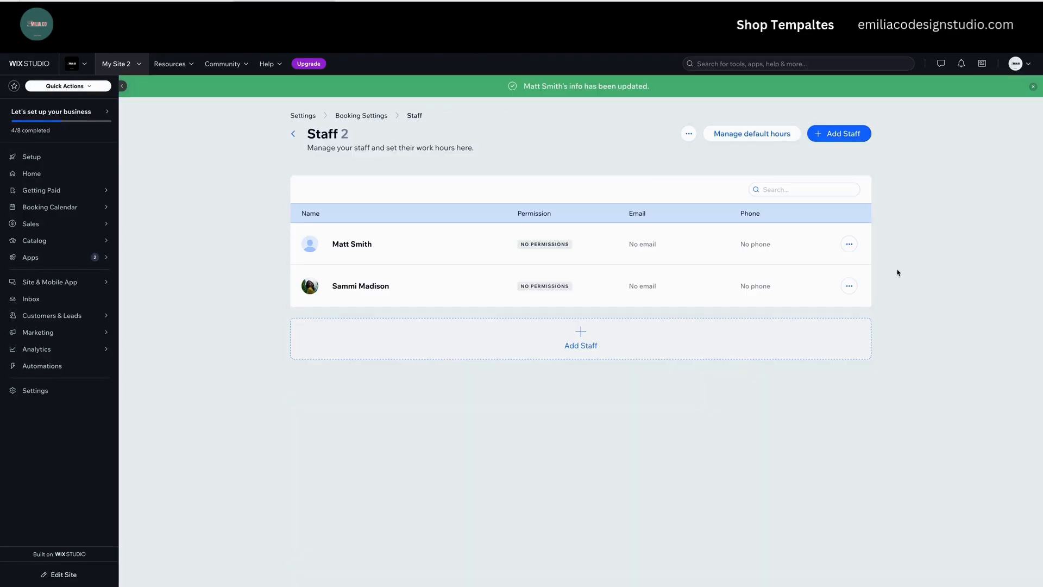
left_click(1032, 86)
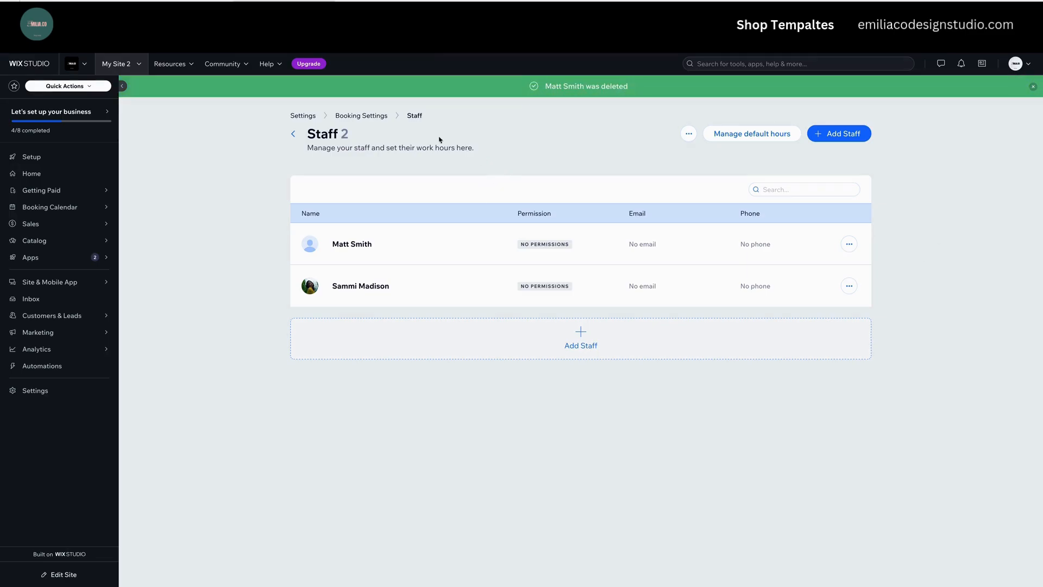
left_click(293, 135)
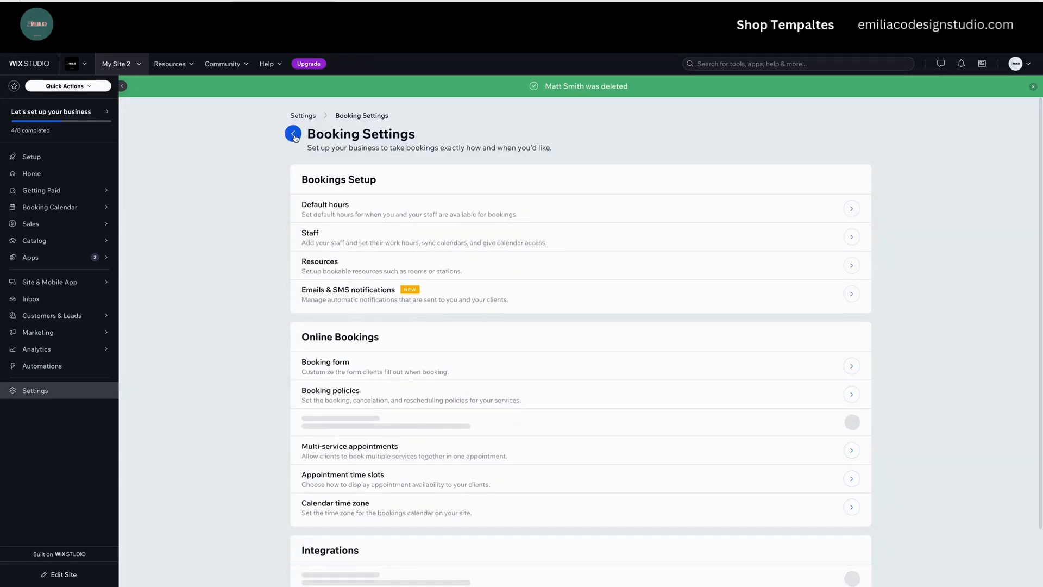
left_click(294, 135)
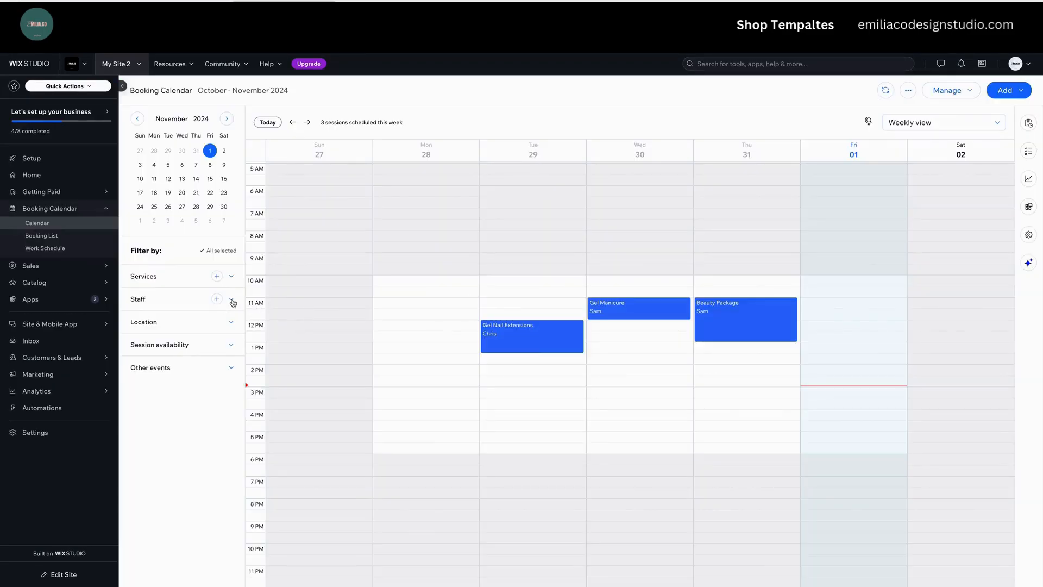
left_click(232, 299)
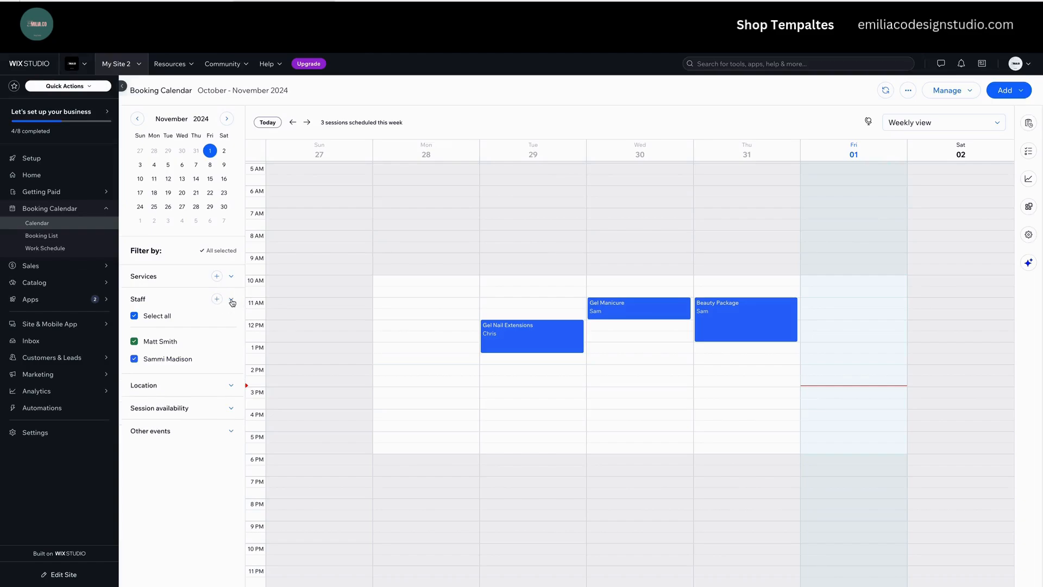
left_click(232, 302)
Expand the Services filter, open Classic Manicure and scroll through its varied pricing options.
left_click(233, 276)
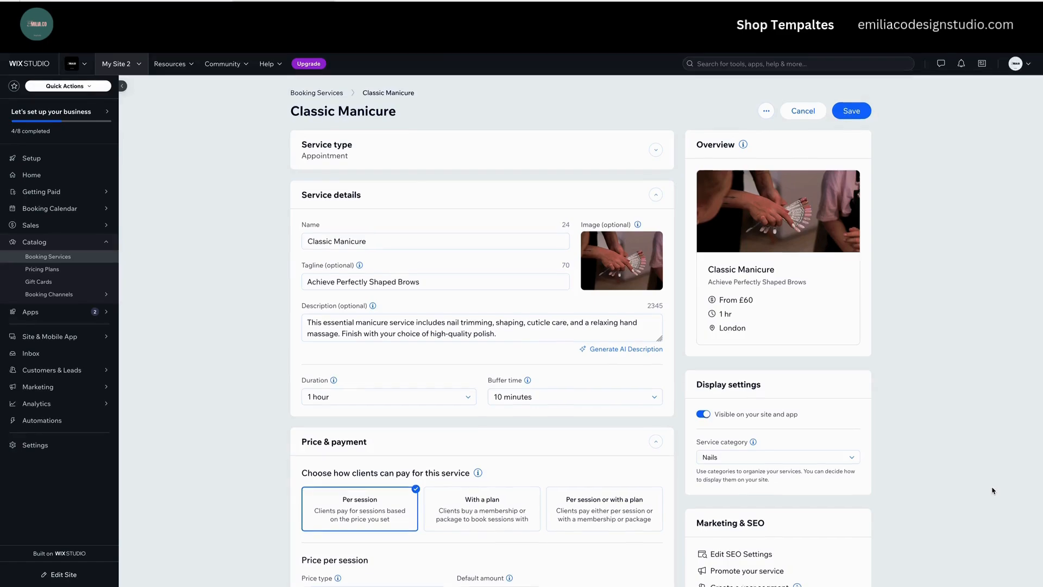
scroll(993, 490, "down", 2)
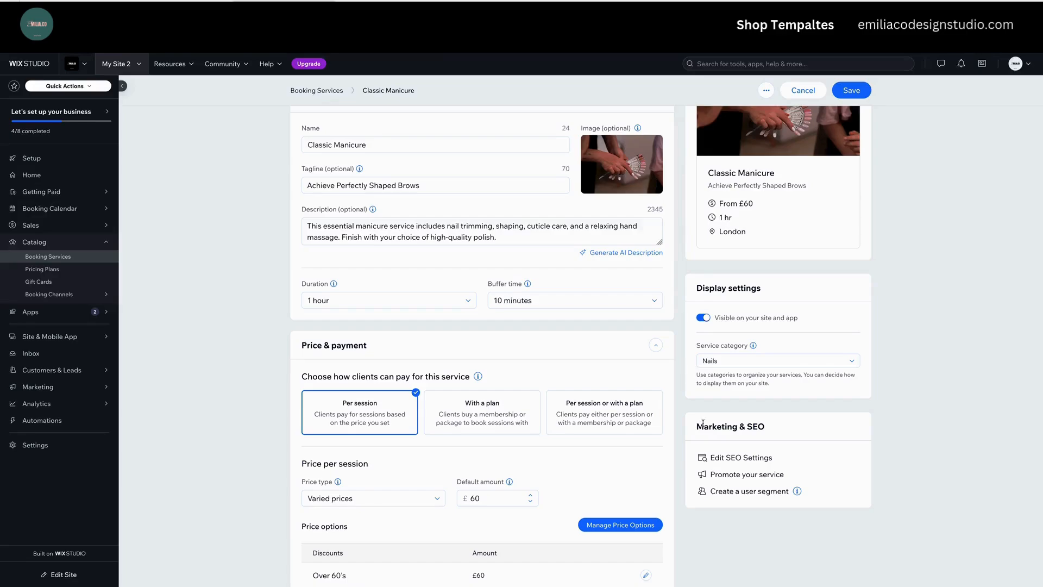
scroll(703, 424, "up", 2)
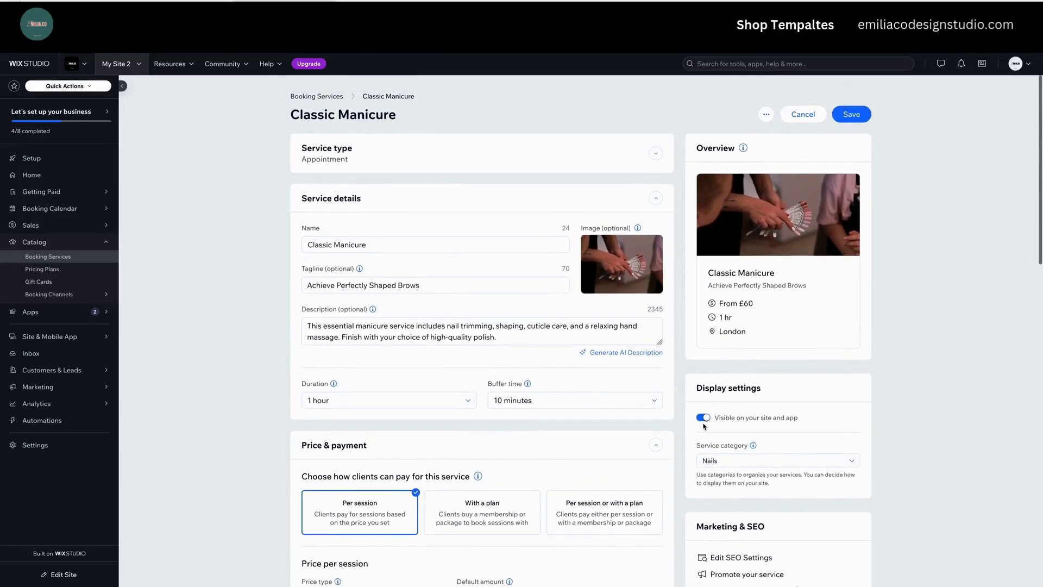
scroll(703, 425, "down", 2)
scroll(704, 426, "down", 2)
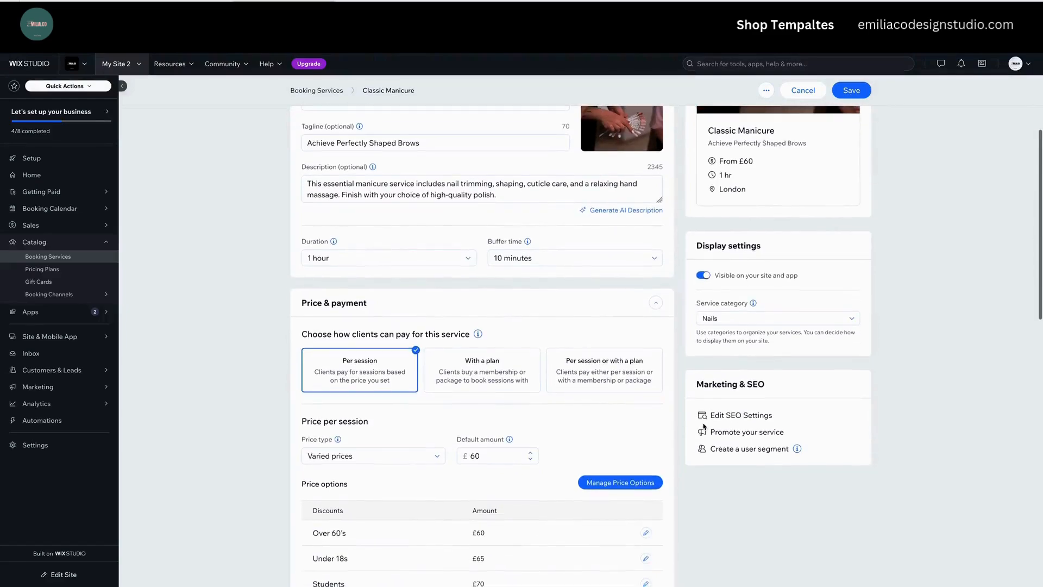
Open Classic Manicure's SEO settings and expand the description and alt text tasks.
left_click(752, 417)
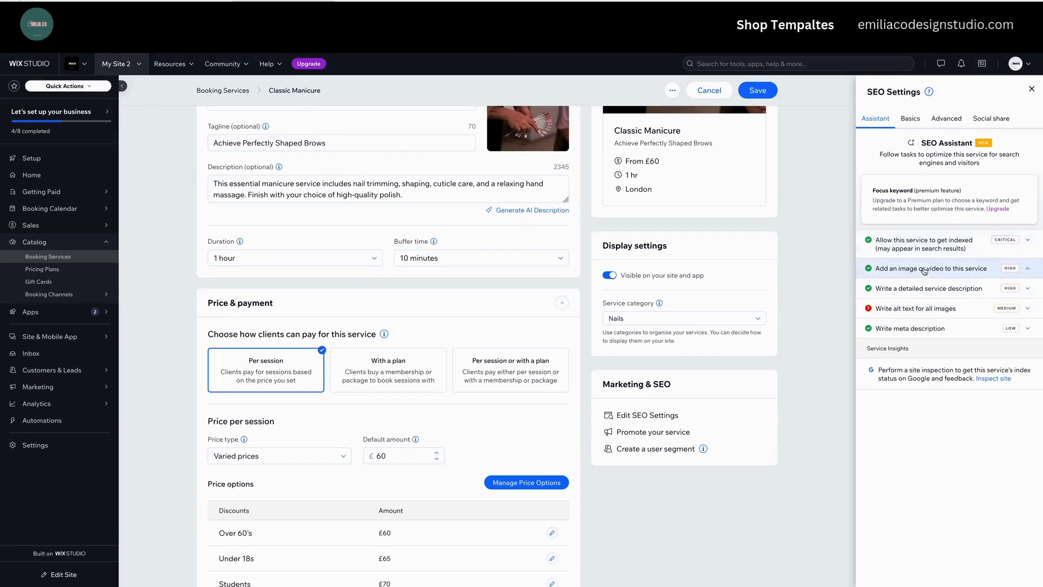
left_click(935, 360)
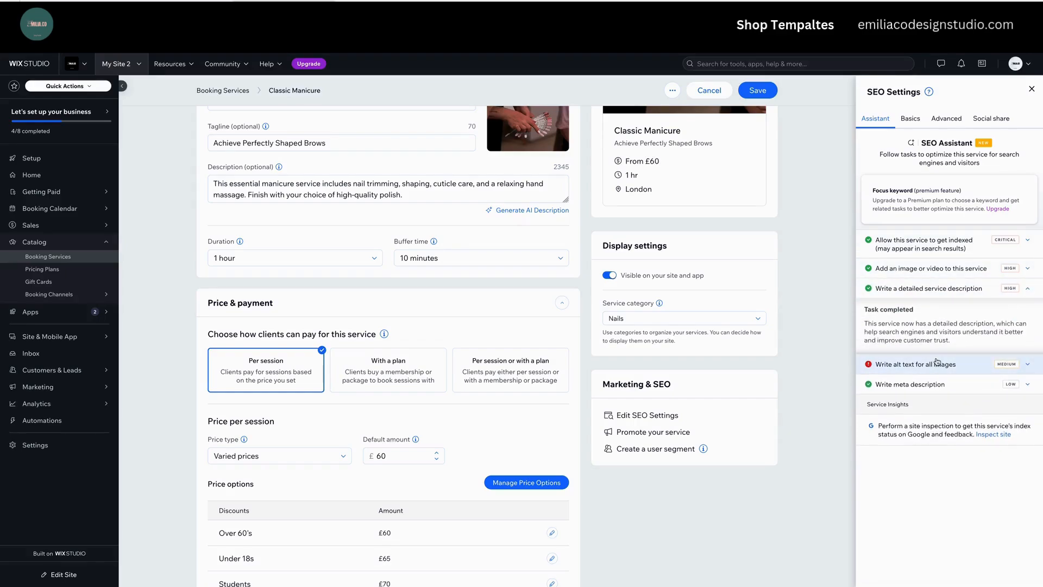
left_click(950, 366)
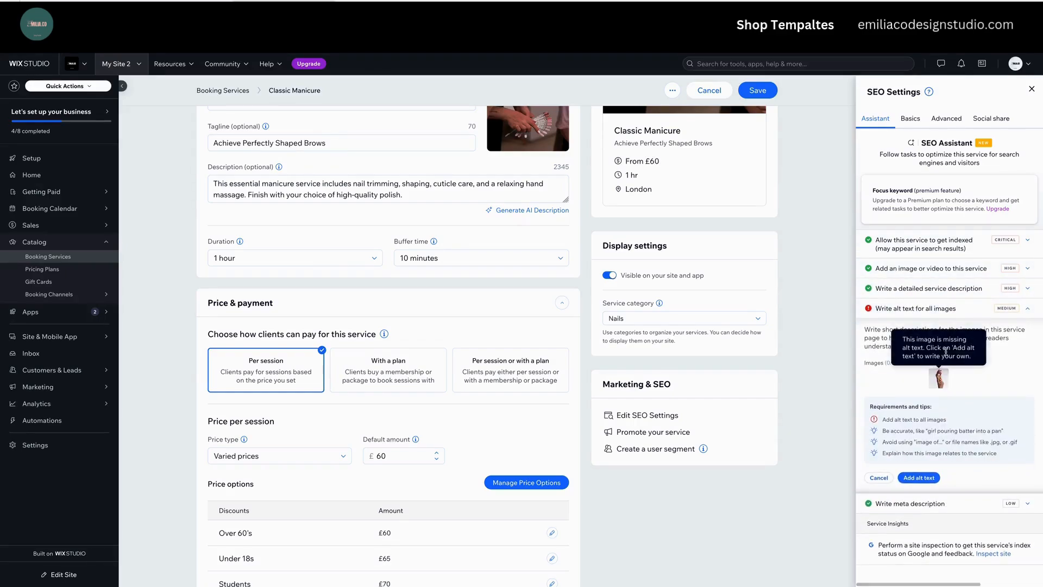
scroll(565, 302, "up", 1)
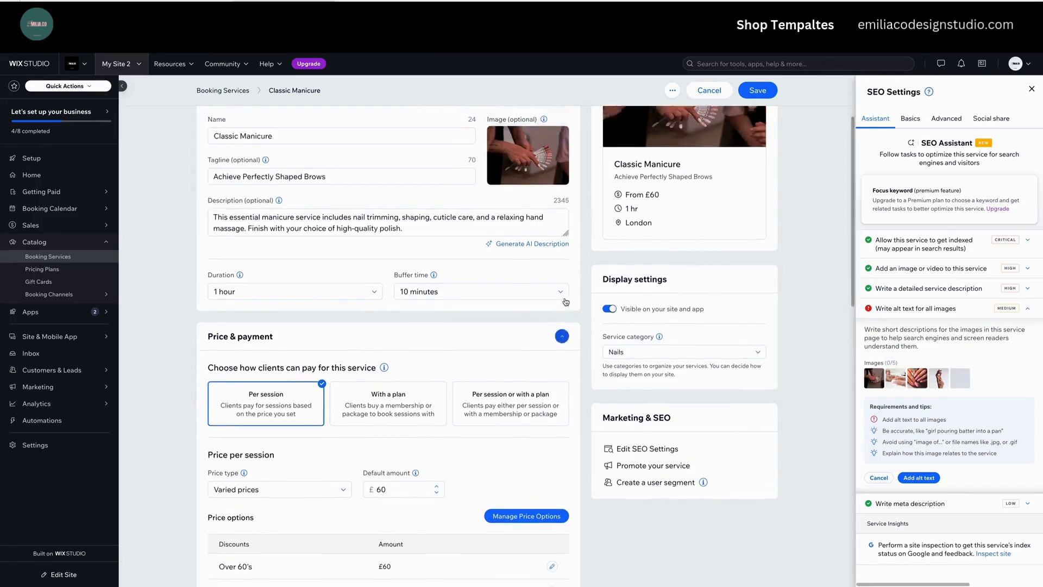
scroll(565, 302, "up", 3)
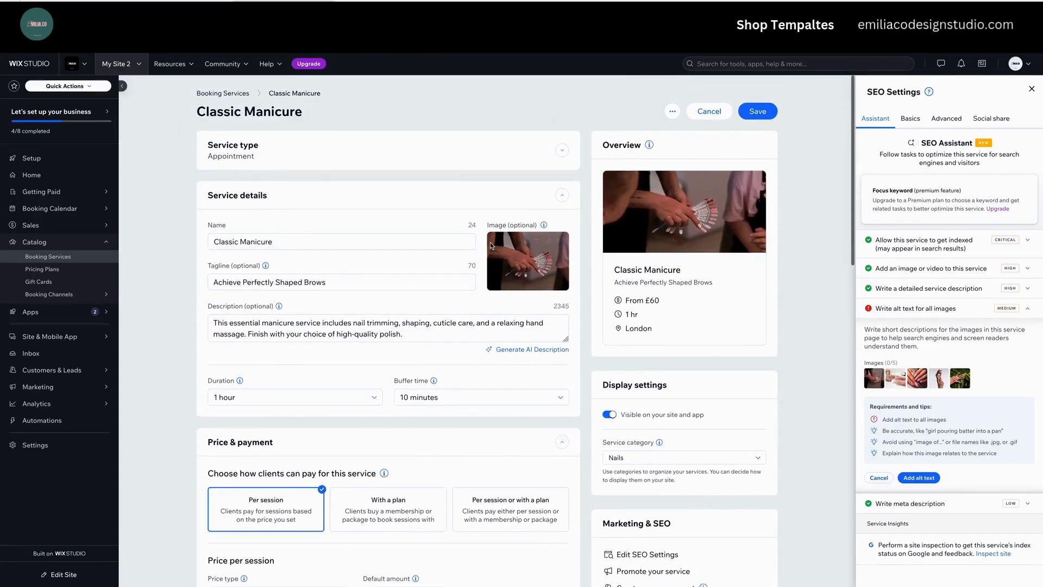
Close the SEO panel and set the service image alt text to 'nail tech pointing out nail colours'.
left_click(1031, 90)
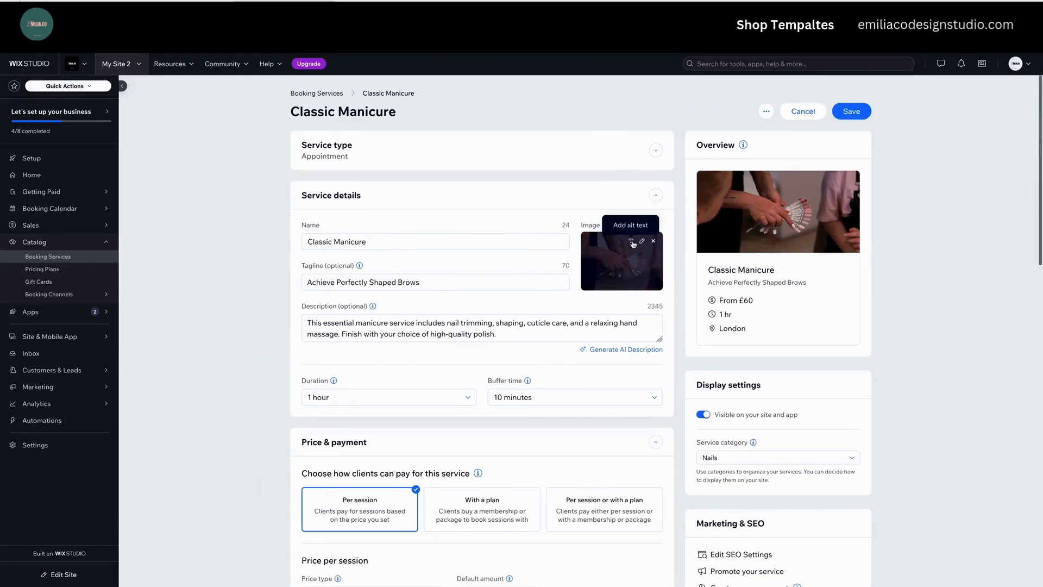
left_click(631, 242)
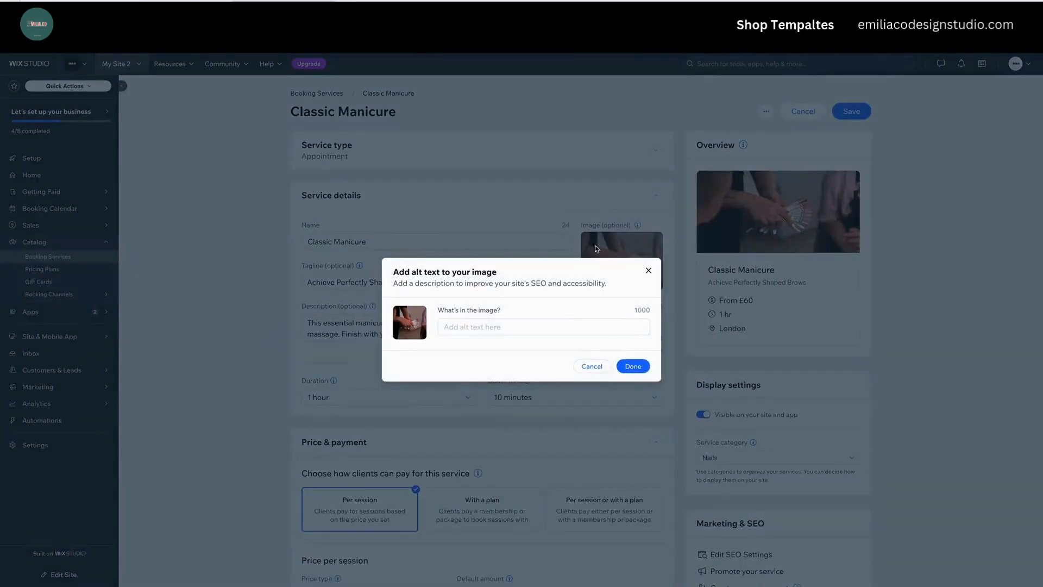
left_click(477, 325)
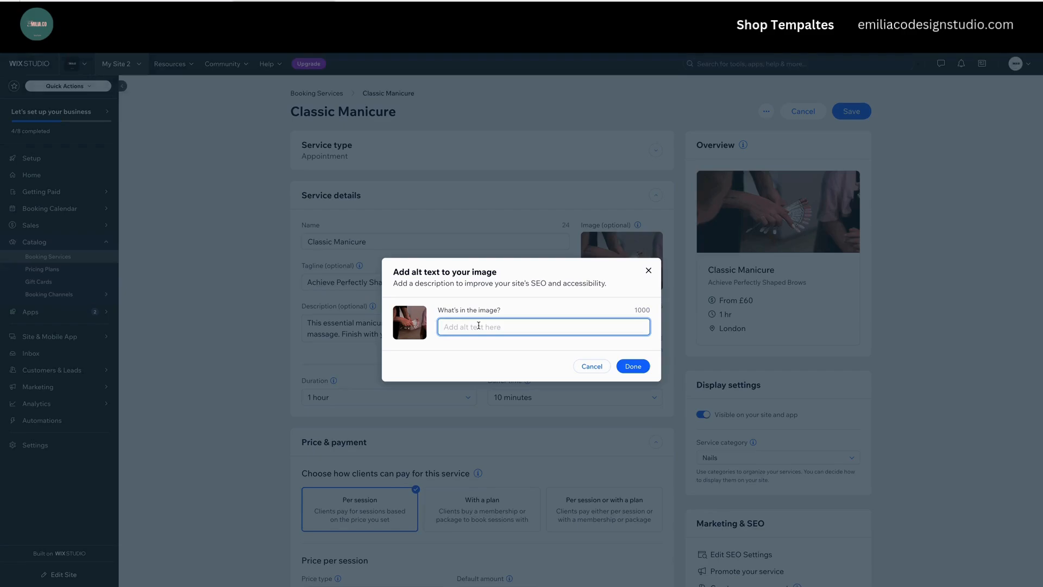
type("na")
type("il tech pointing ")
type("our")
type(" nai")
type("l colours")
left_click(637, 368)
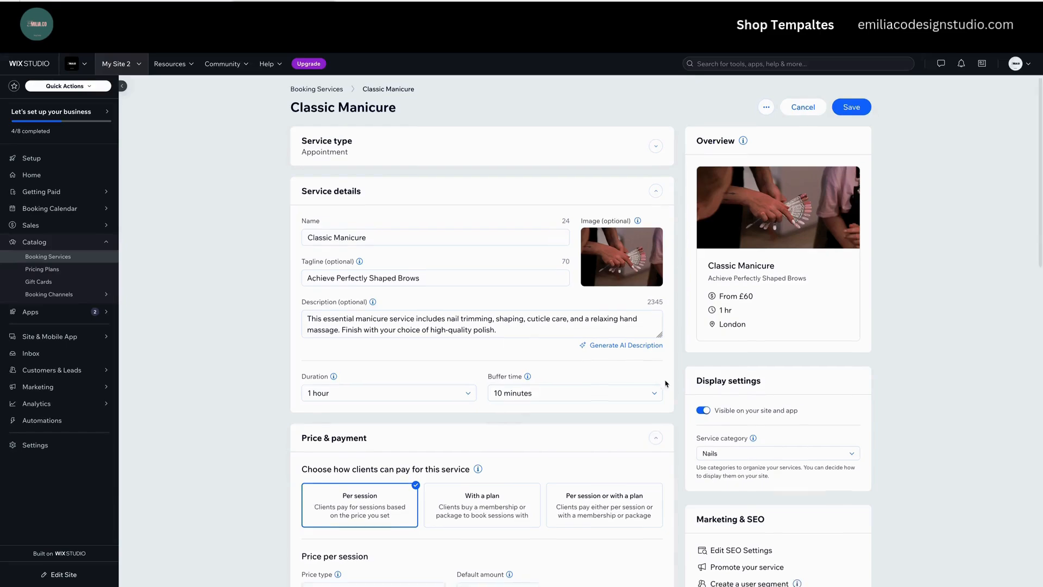
Reopen Classic Manicure's SEO settings and recheck which images still need alt text.
scroll(666, 383, "down", 1)
scroll(671, 383, "down", 4)
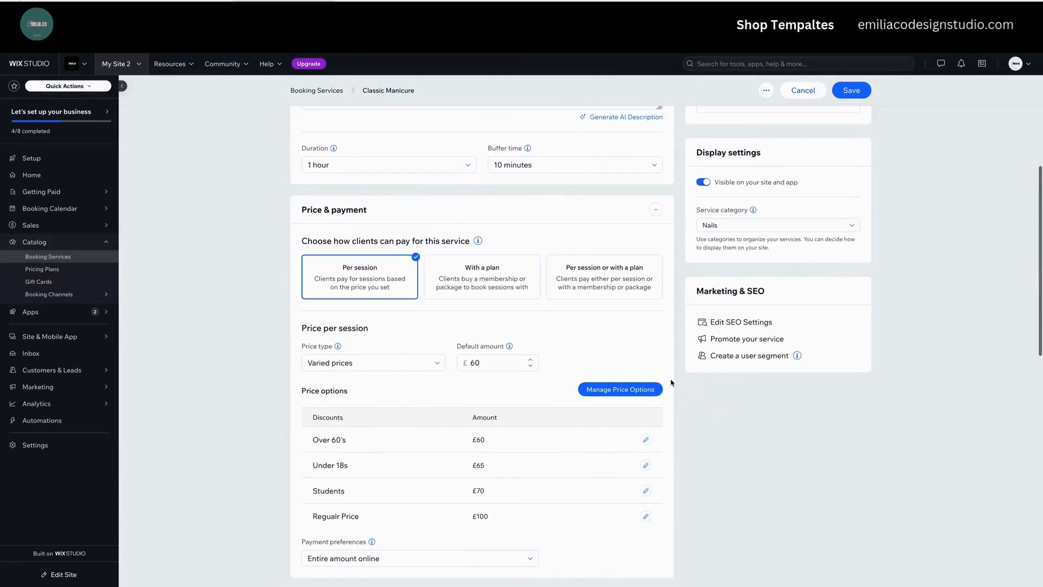
scroll(671, 382, "up", 4)
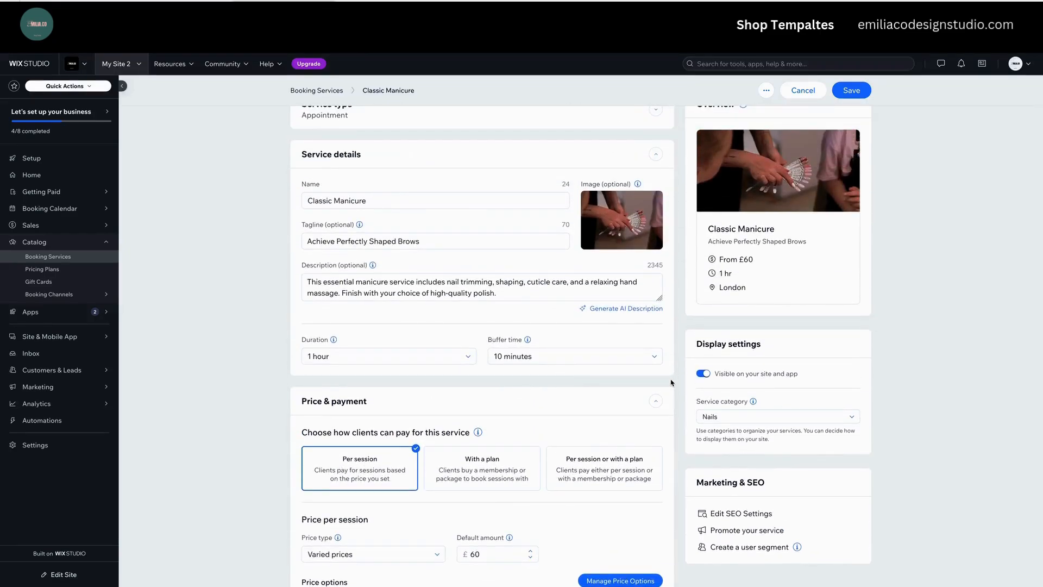
scroll(671, 383, "down", 12)
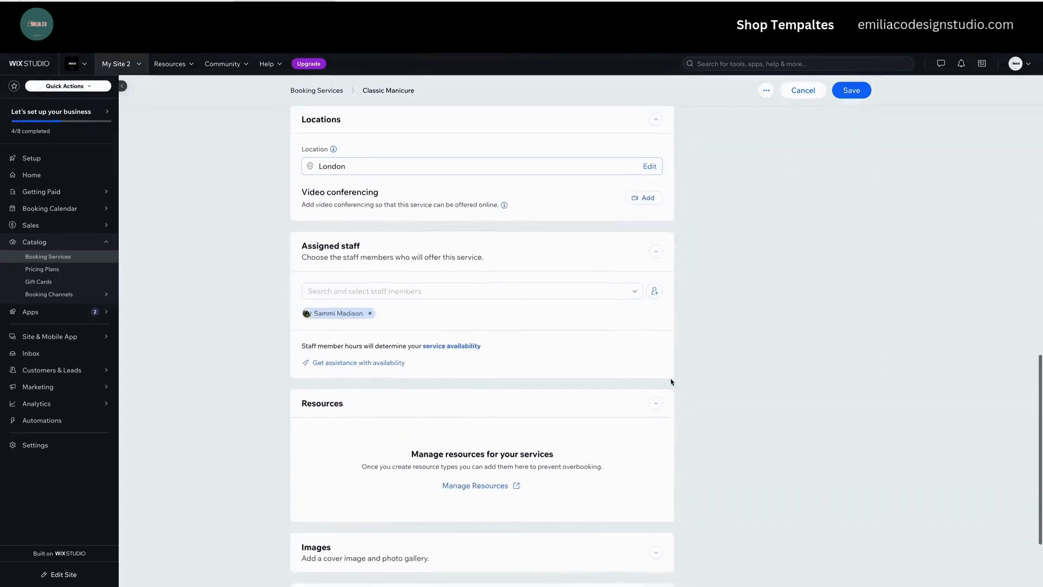
scroll(671, 383, "up", 7)
scroll(671, 382, "up", 5)
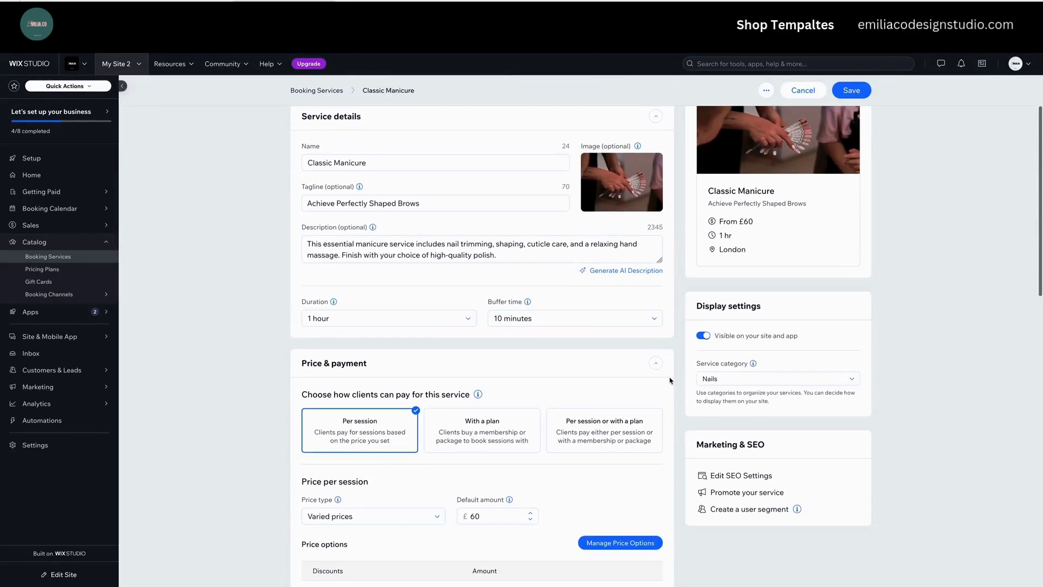
left_click(731, 476)
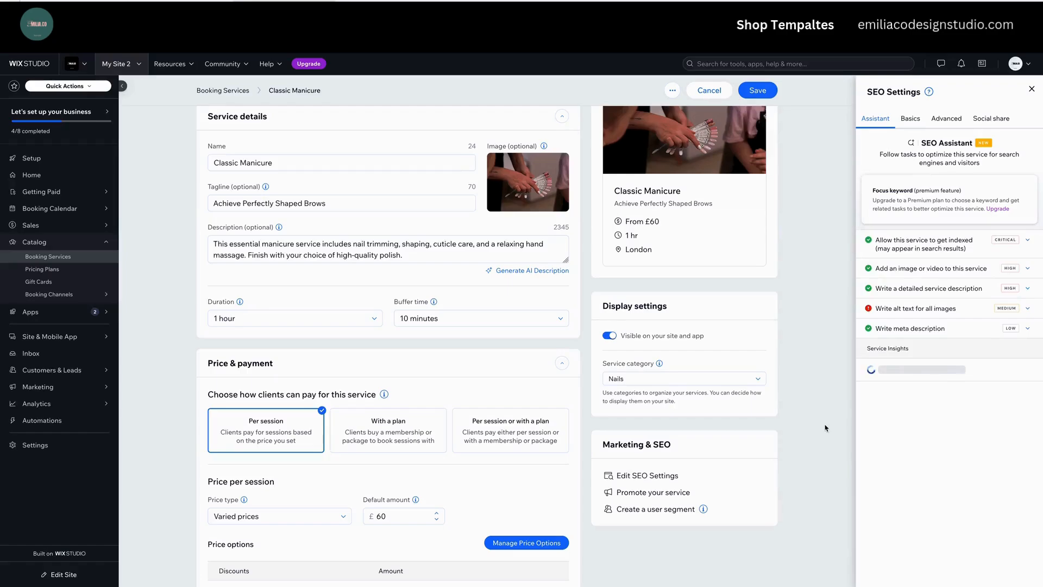
left_click(1027, 309)
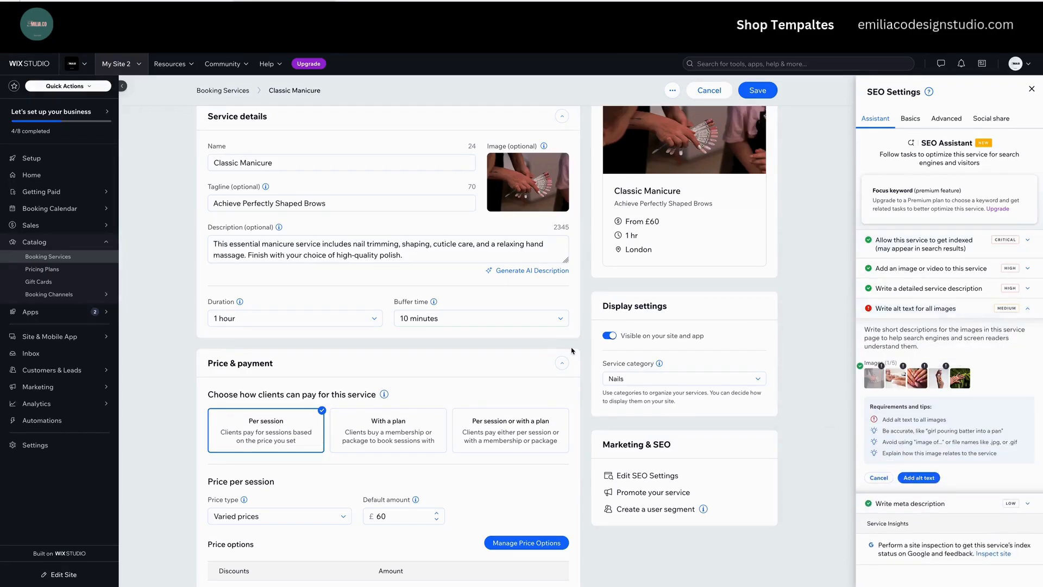
Review the cover and gallery images, then expand the completed meta description check.
scroll(502, 376, "down", 10)
scroll(501, 407, "down", 3)
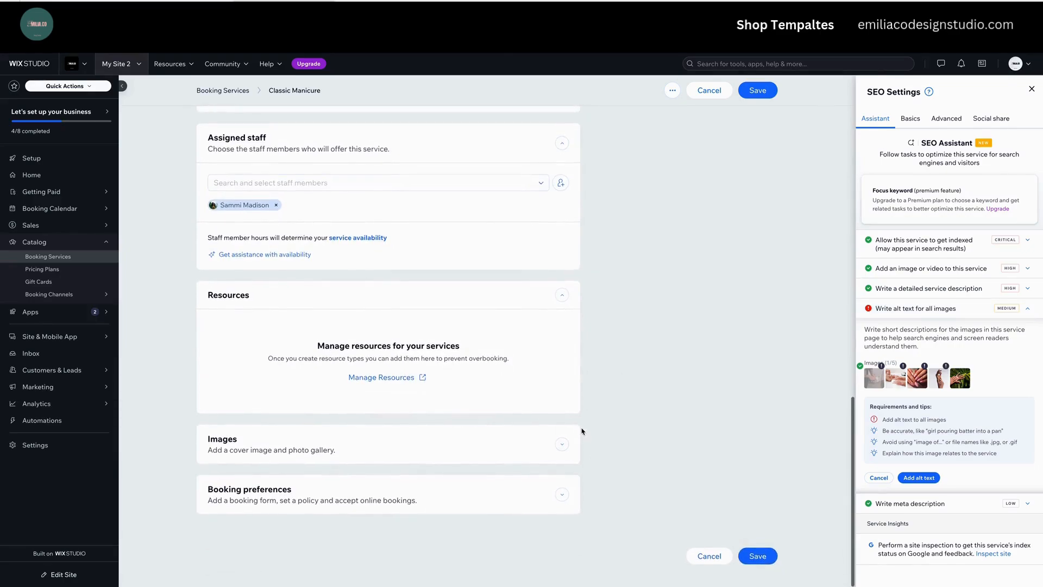
left_click(559, 439)
scroll(551, 417, "down", 2)
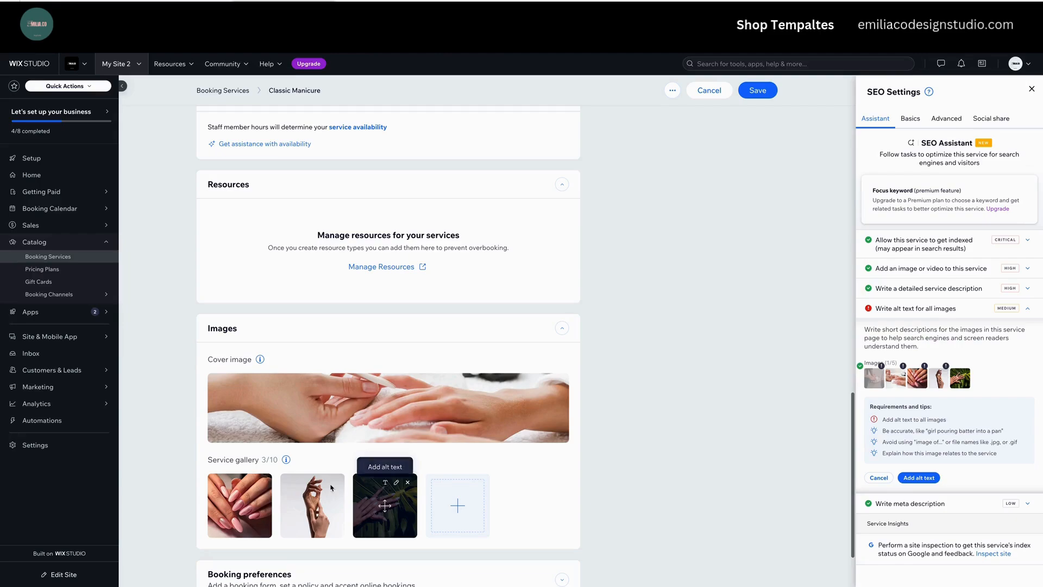
mouse_move(250, 481)
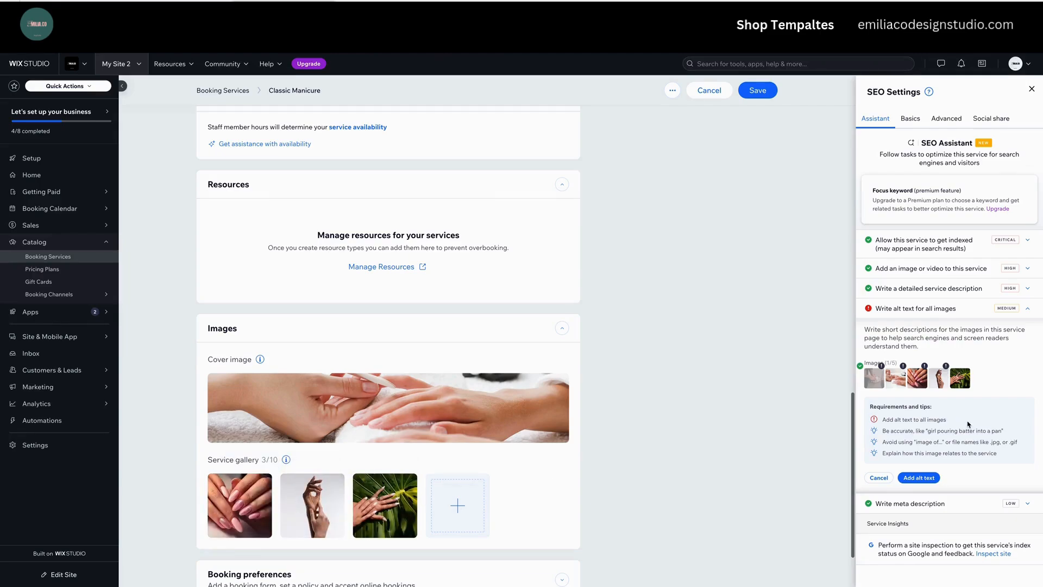
left_click(1026, 311)
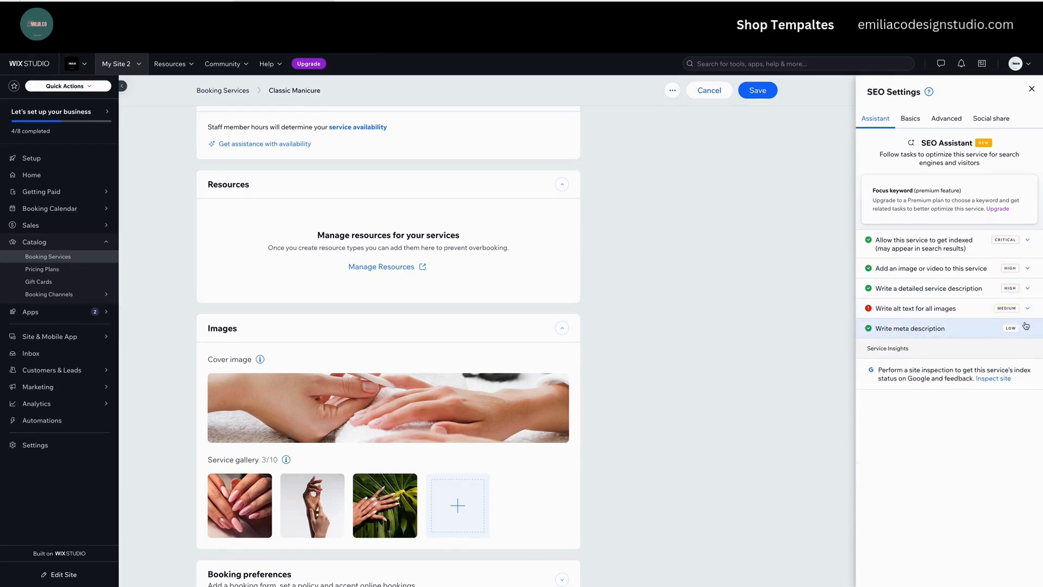
left_click(1025, 327)
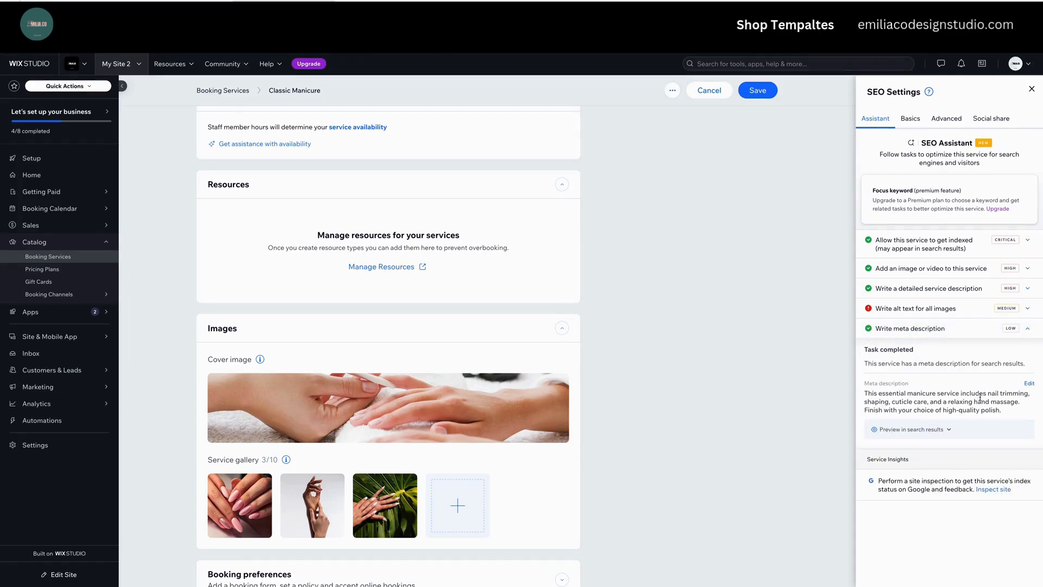
Preview Classic Manicure's search result and open its meta description for editing.
left_click(935, 430)
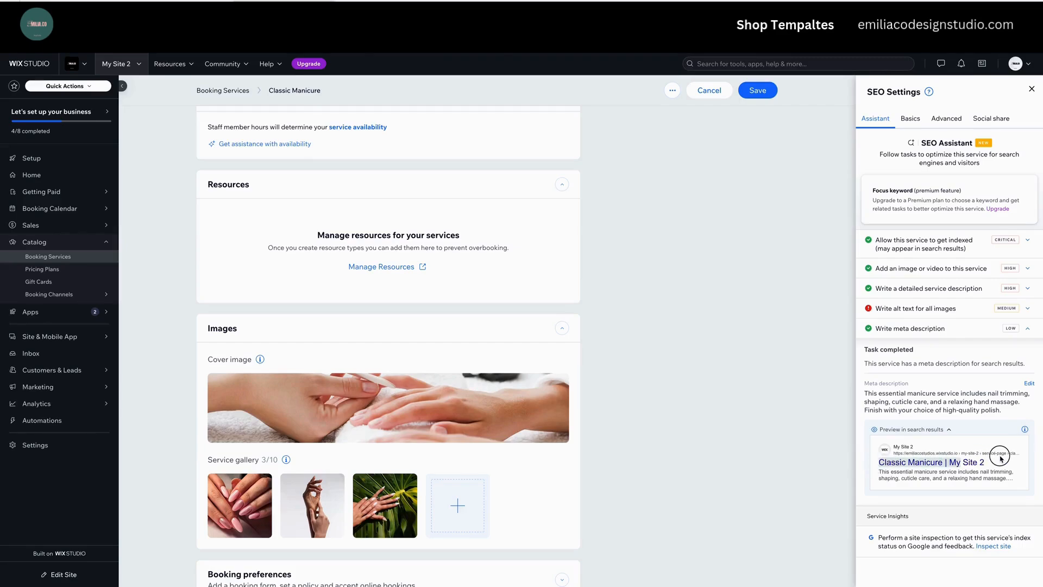
left_click_drag(879, 471, 1011, 481)
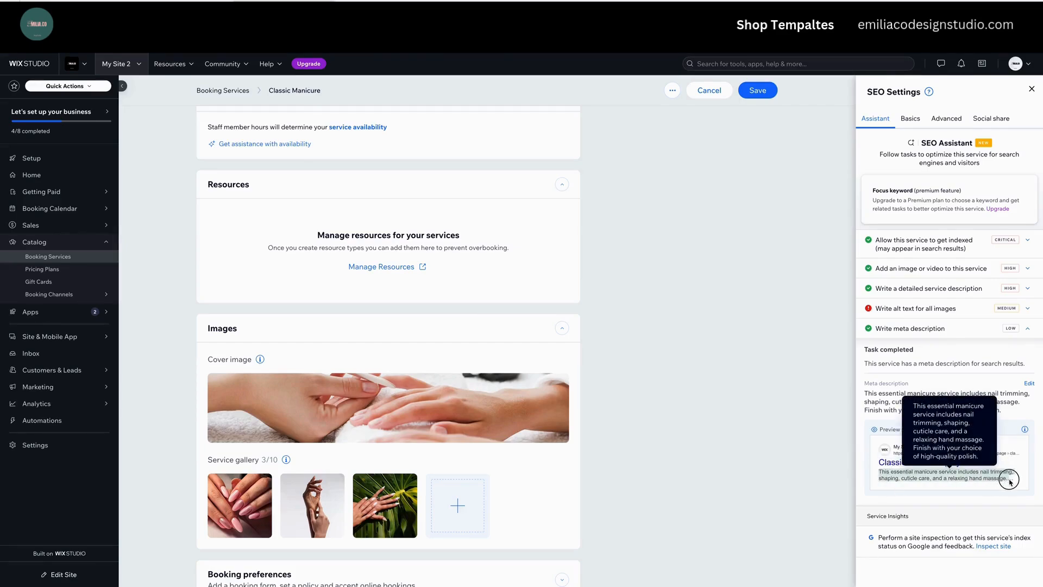
left_click(1029, 384)
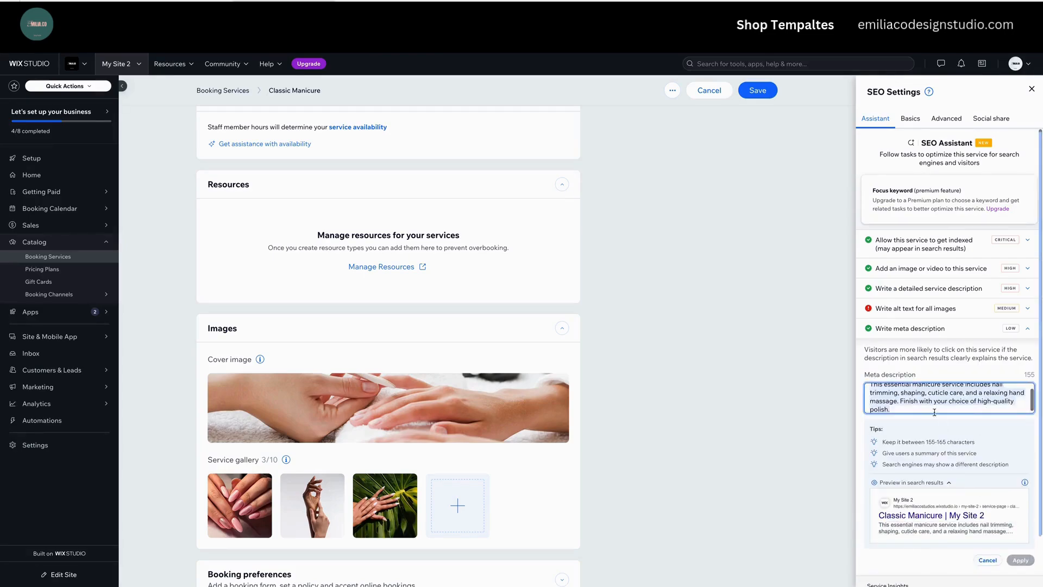
left_click(889, 406)
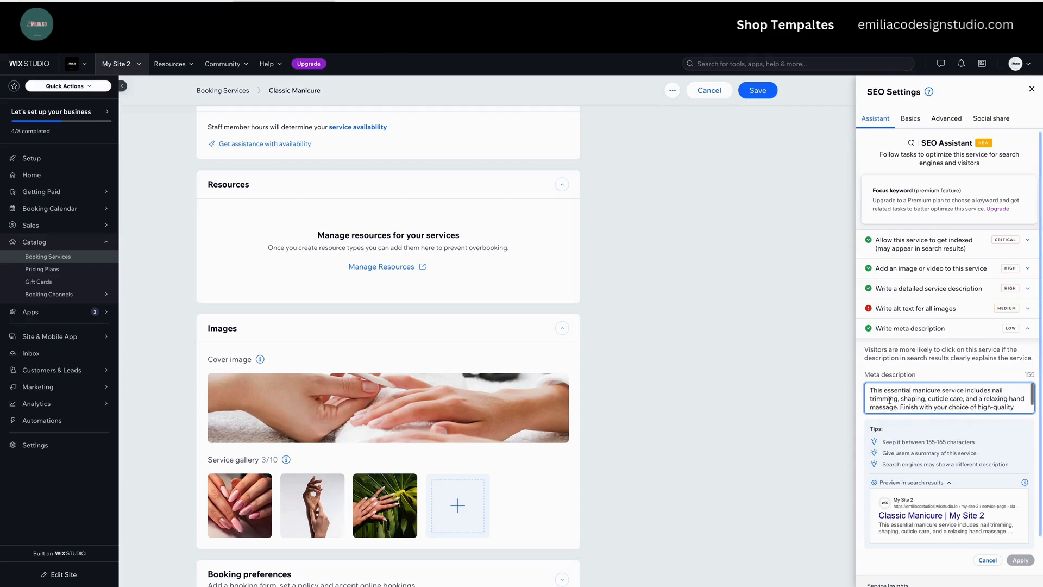
scroll(924, 398, "up", 2)
scroll(928, 397, "down", 2)
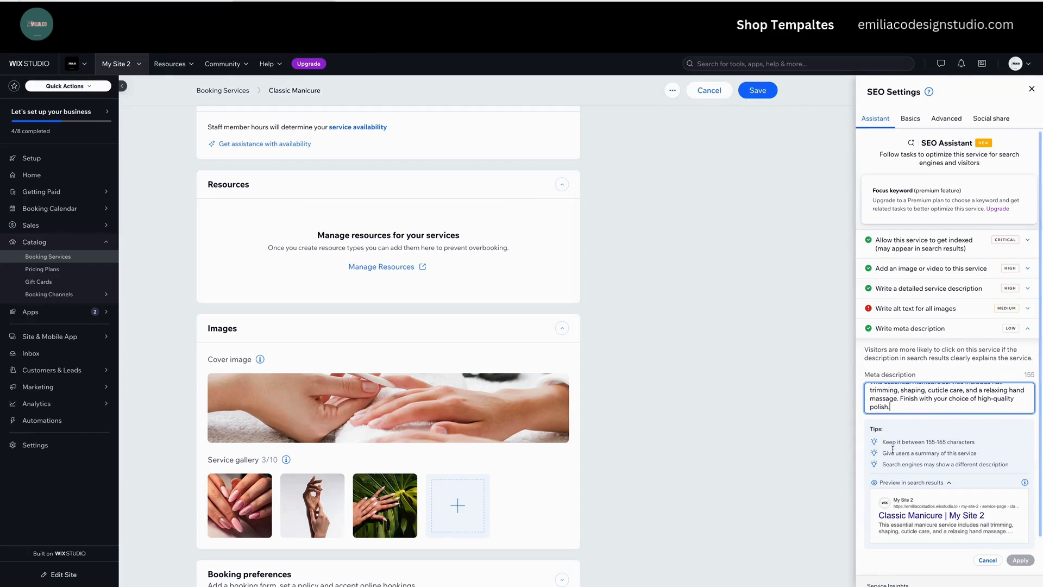
Review the 155-165 character and service-summary tips, then cancel, leaving the description unchanged.
left_click_drag(927, 441, 975, 442)
left_click(977, 446)
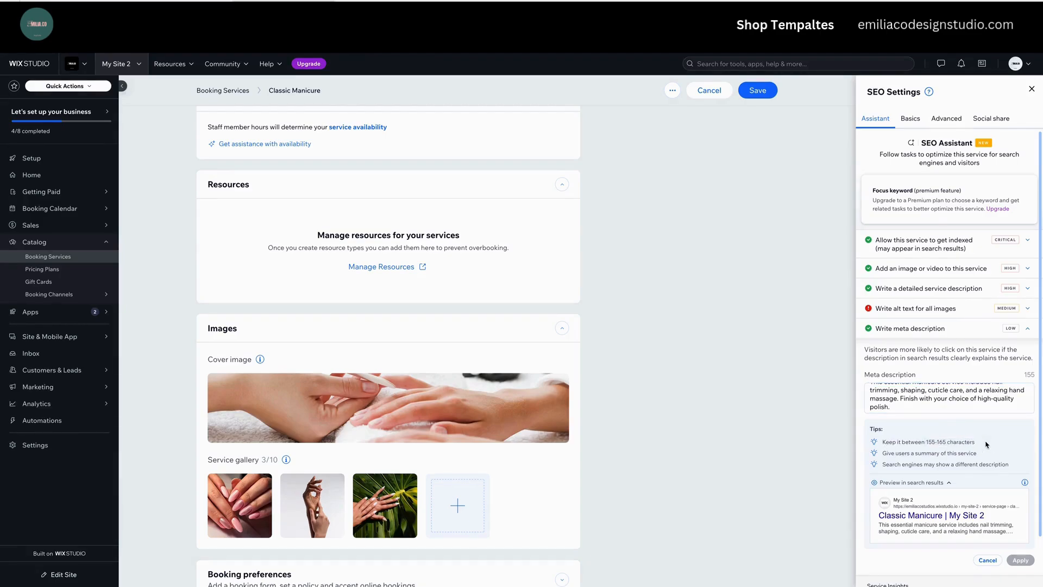
scroll(929, 443, "down", 1)
left_click_drag(882, 437, 989, 437)
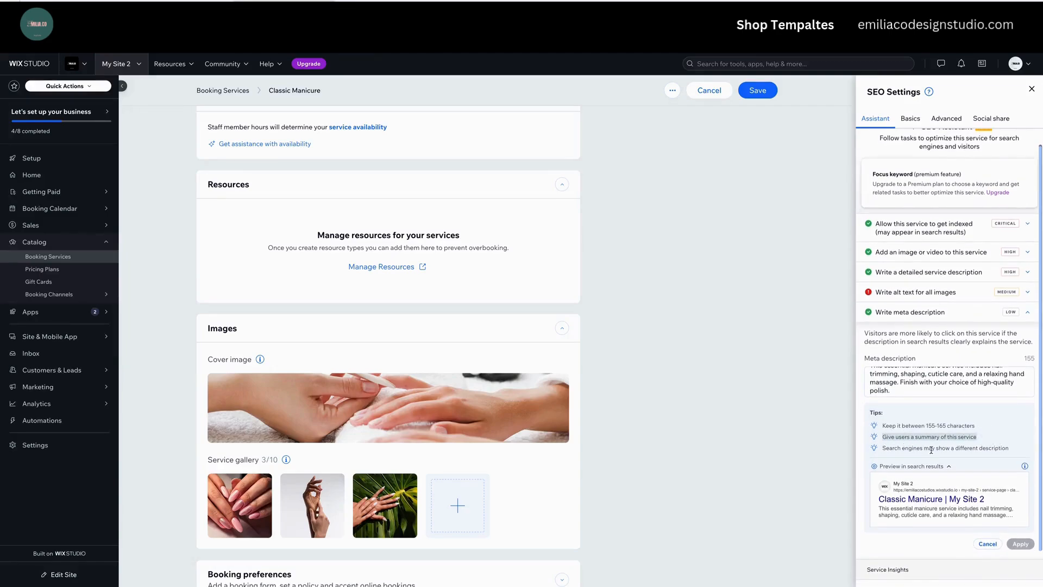
left_click(884, 436)
left_click_drag(883, 437, 977, 437)
scroll(935, 447, "up", 1)
scroll(1005, 435, "down", 2)
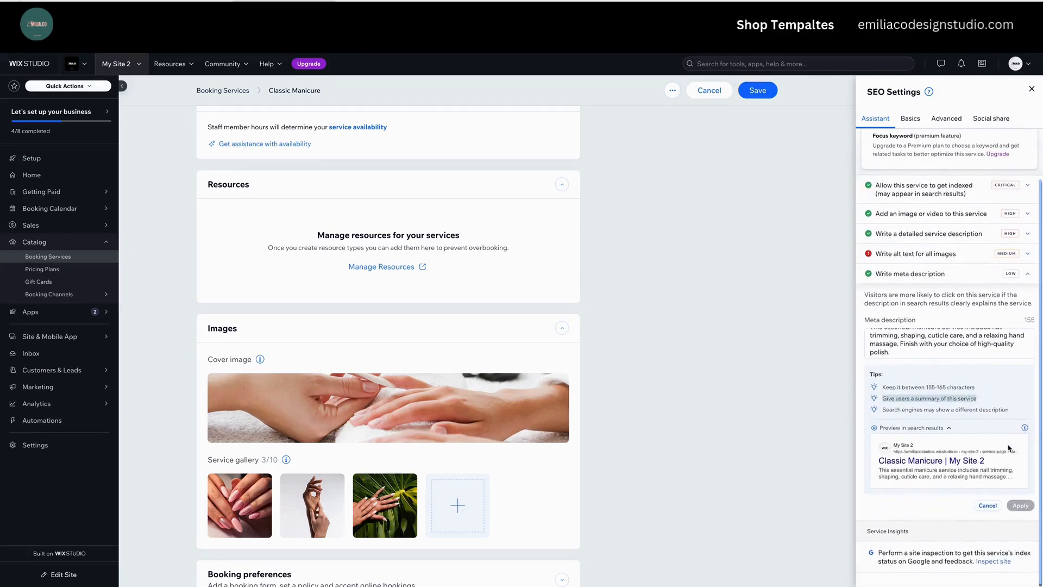
scroll(978, 489, "up", 1)
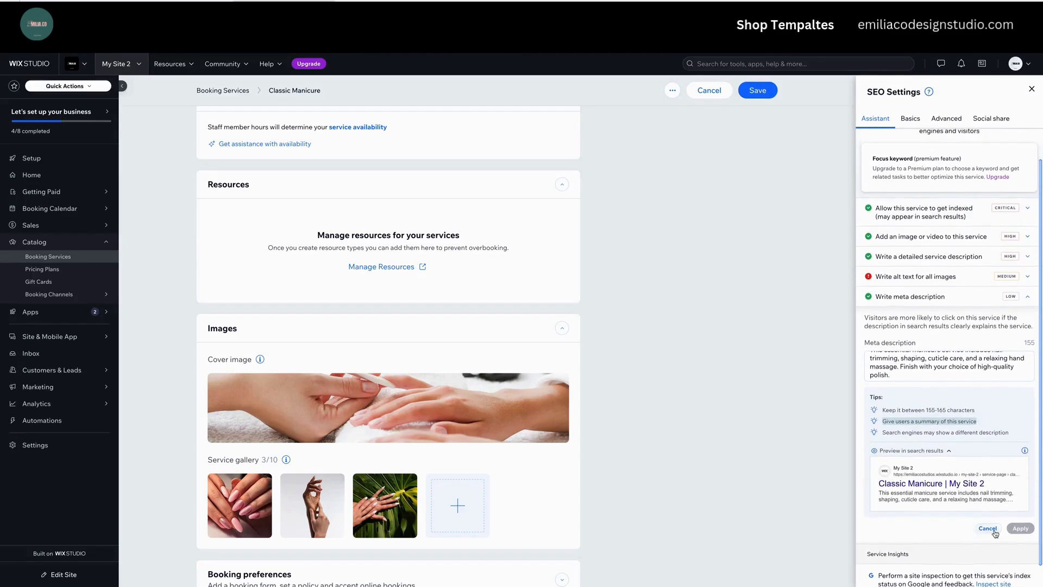
left_click(988, 530)
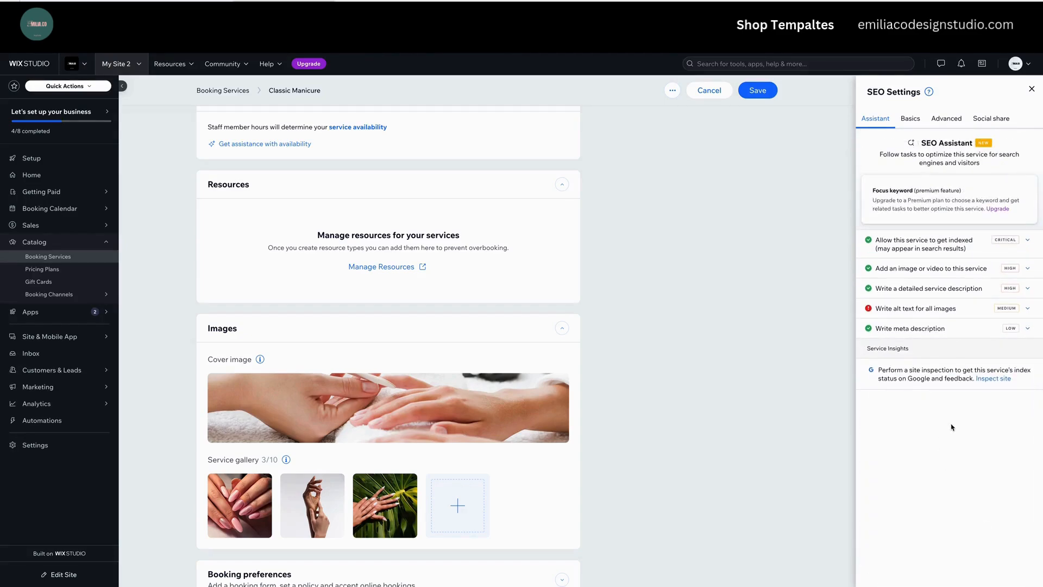
In the Basics SEO fields, edit the URL slug and restore it to classic-manicure.
left_click(908, 120)
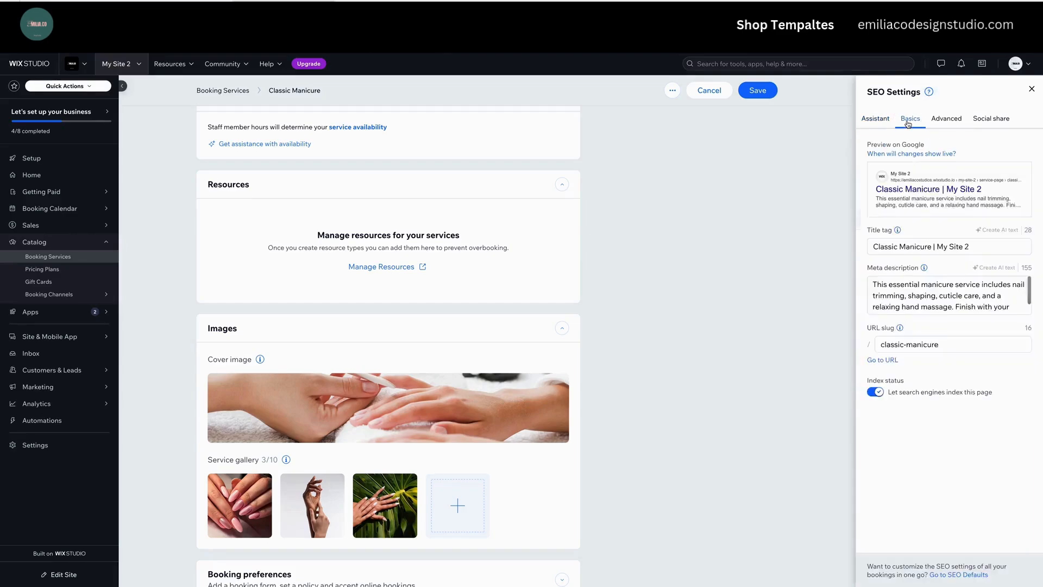
left_click(954, 343)
left_click(959, 344)
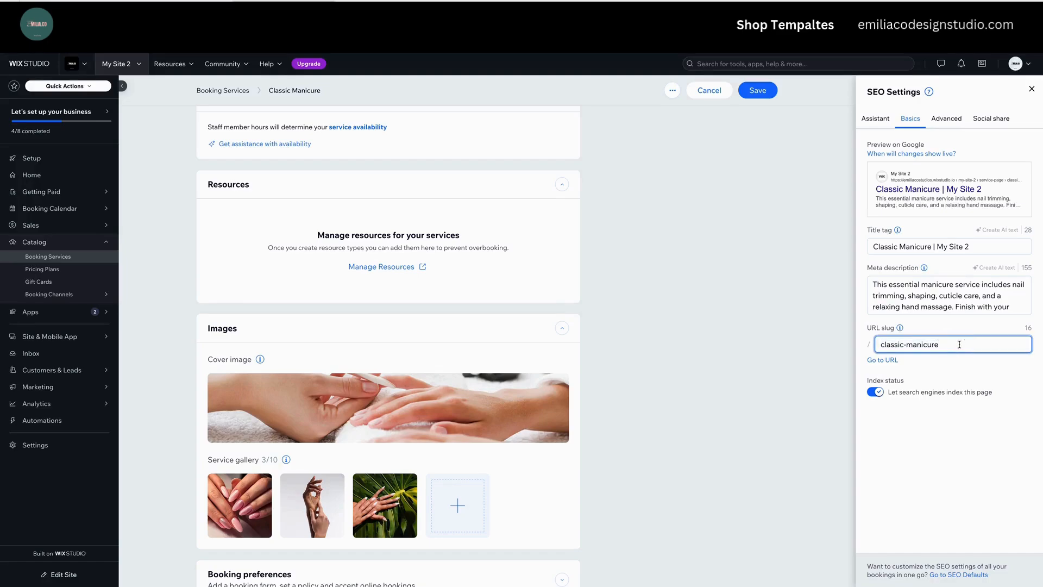
type("-2")
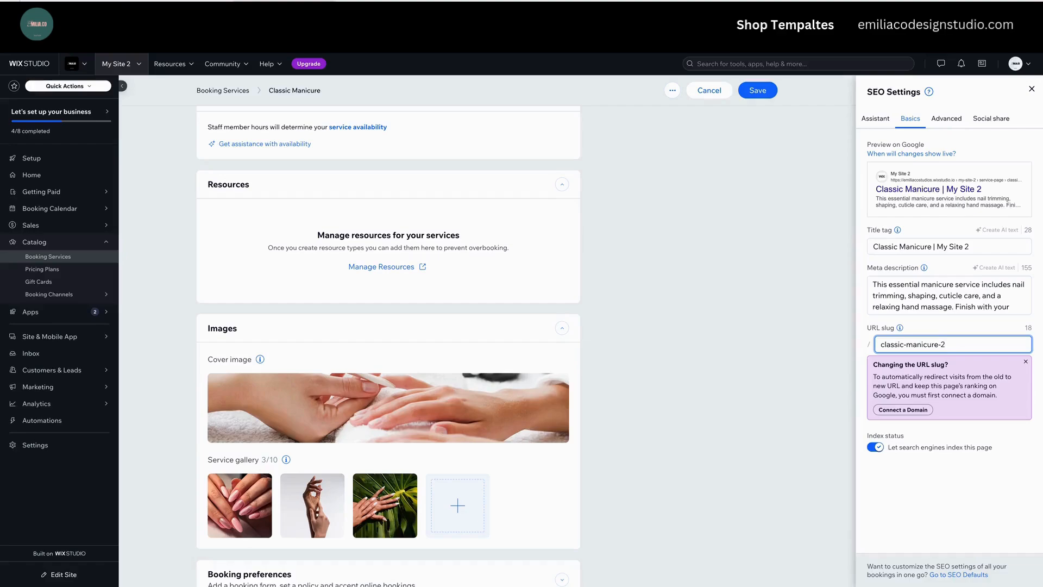
key("BackSpace")
type("k")
key("BackSpace")
type("k")
key("BackSpace")
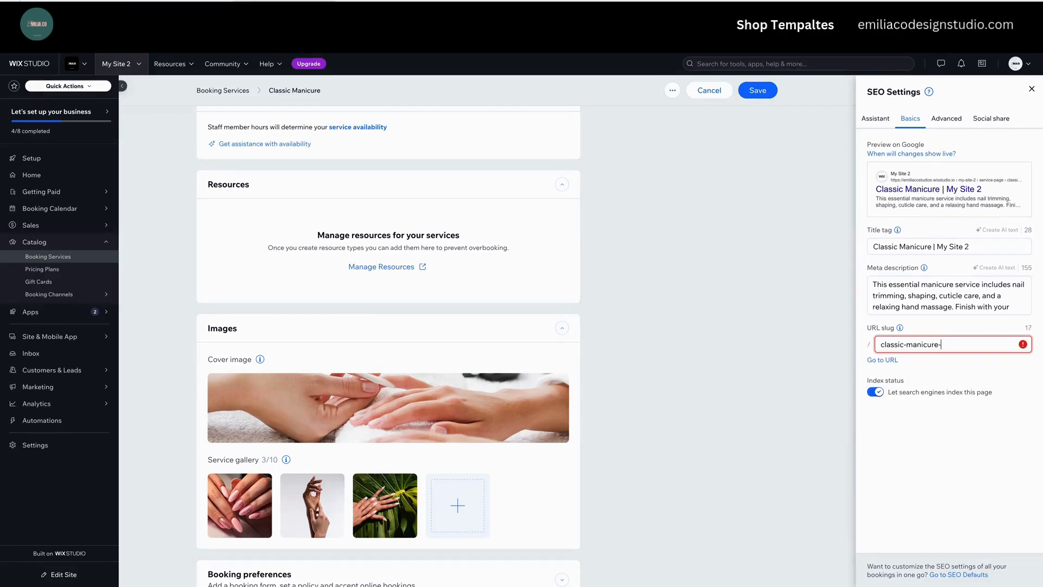
key("BackSpace")
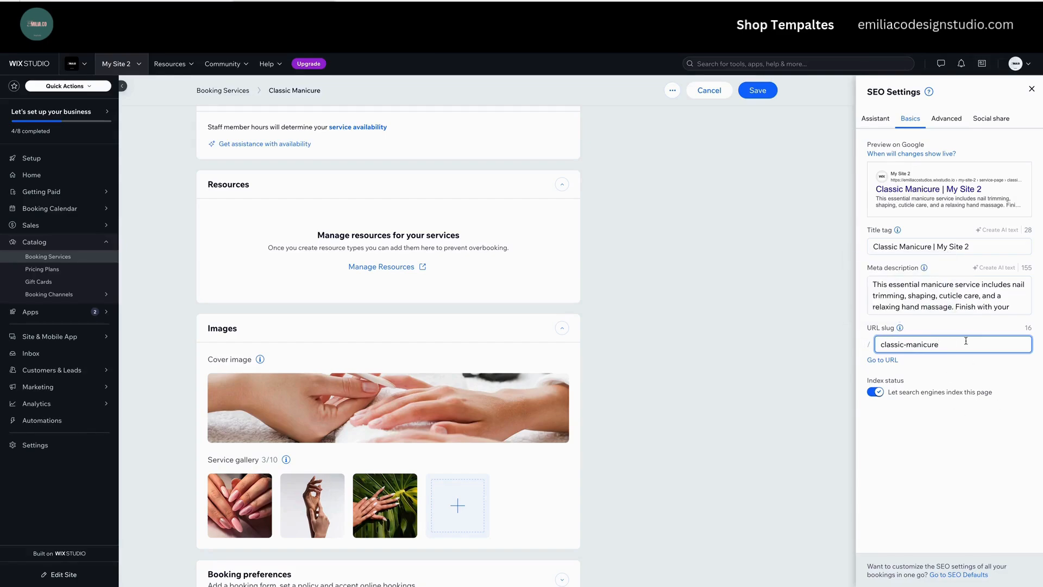
triple_click(868, 383)
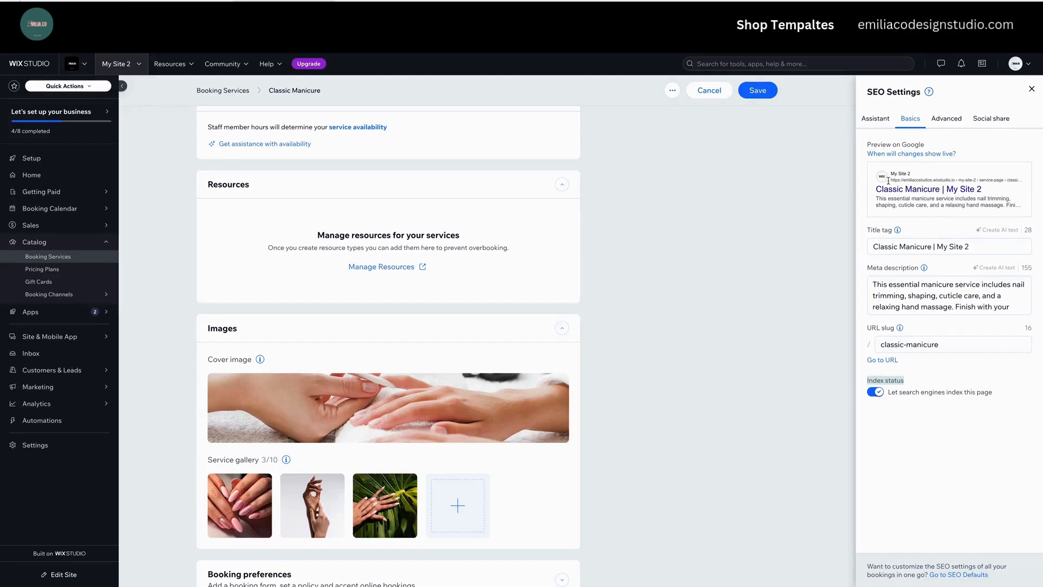
Check the social share preview's og title and description, then close the SEO settings.
left_click(970, 119)
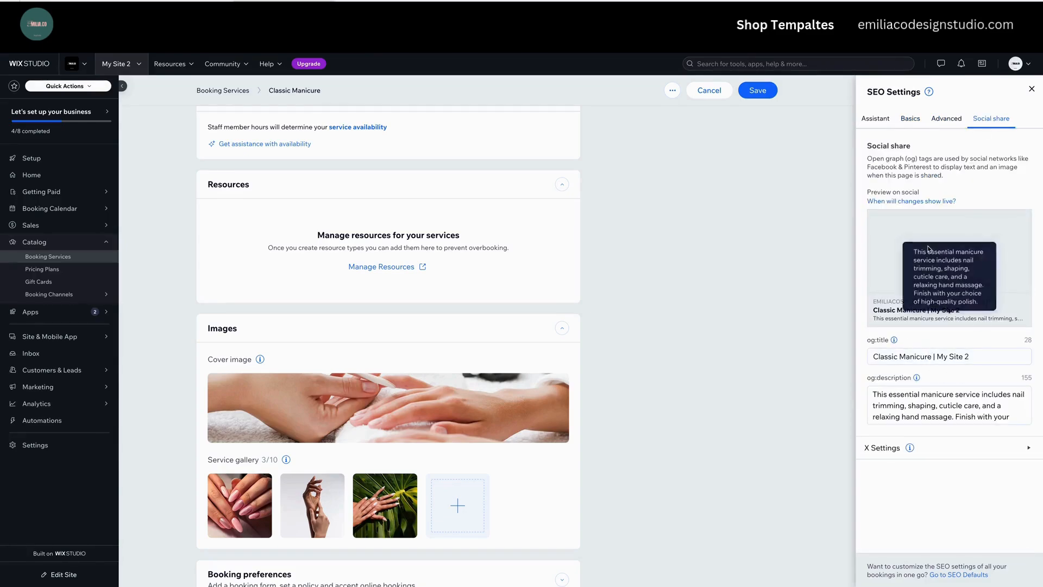
mouse_move(995, 261)
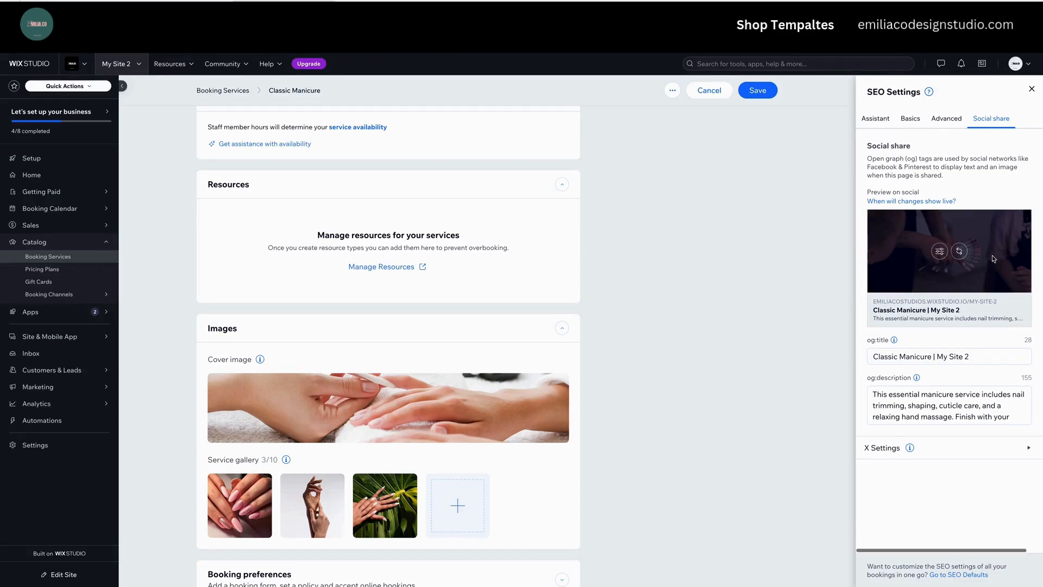
left_click(1032, 89)
Keep the service category as Nails, dismissing the Add new category dialog without creating one.
scroll(805, 205, "up", 15)
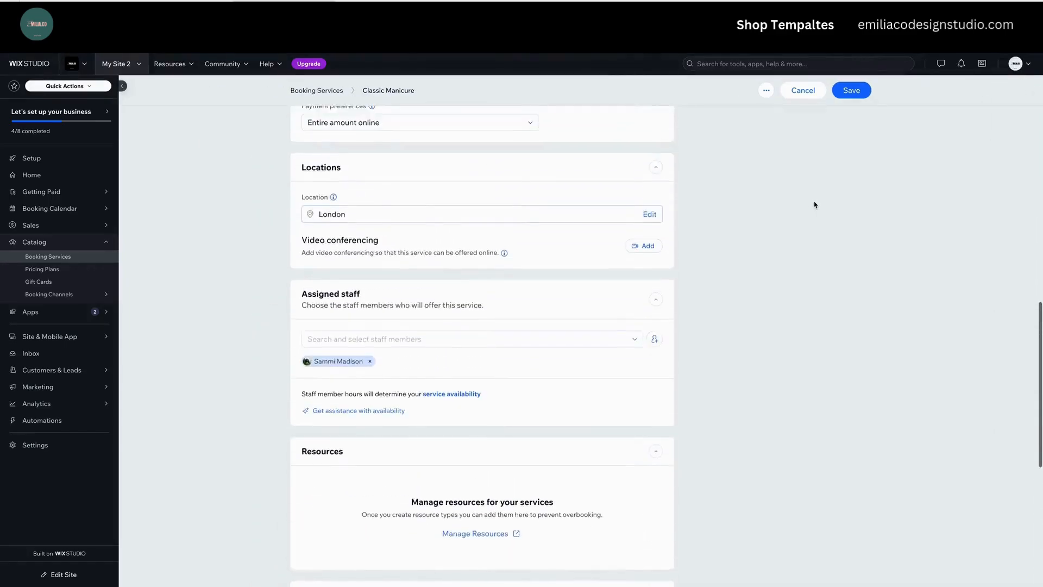
scroll(819, 205, "down", 2)
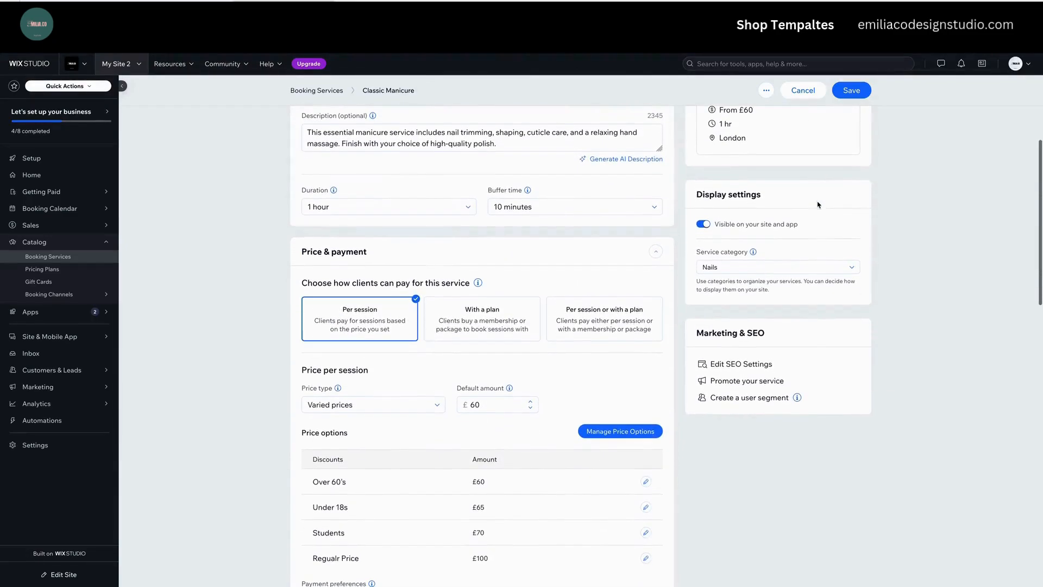
scroll(864, 224, "up", 1)
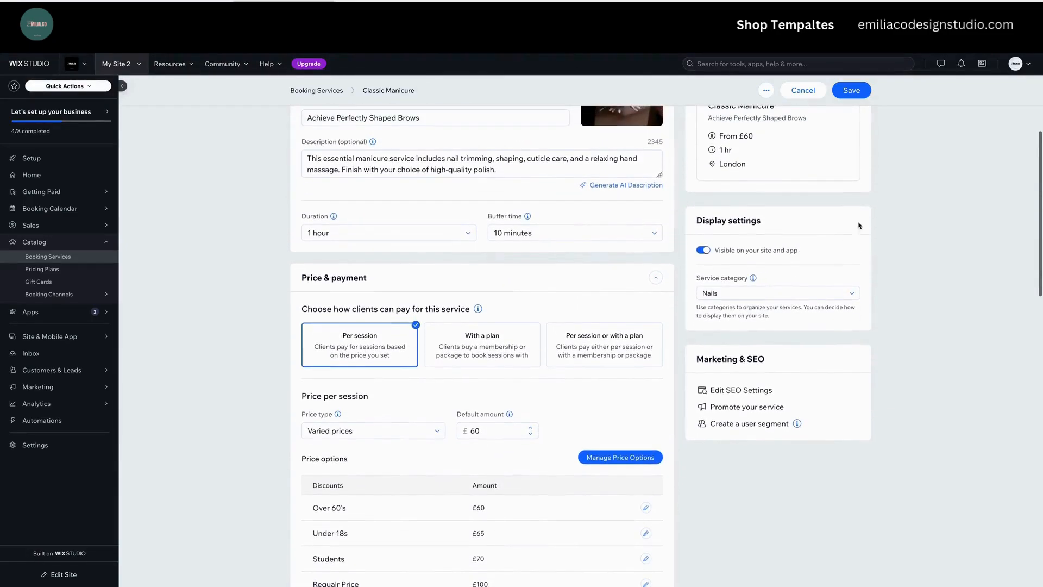
left_click(740, 295)
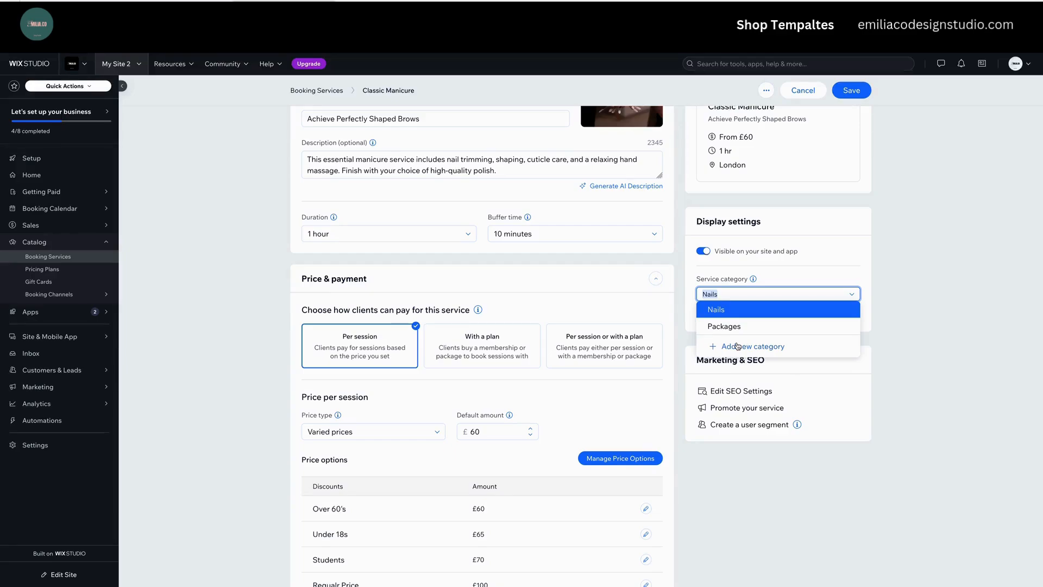
left_click(737, 346)
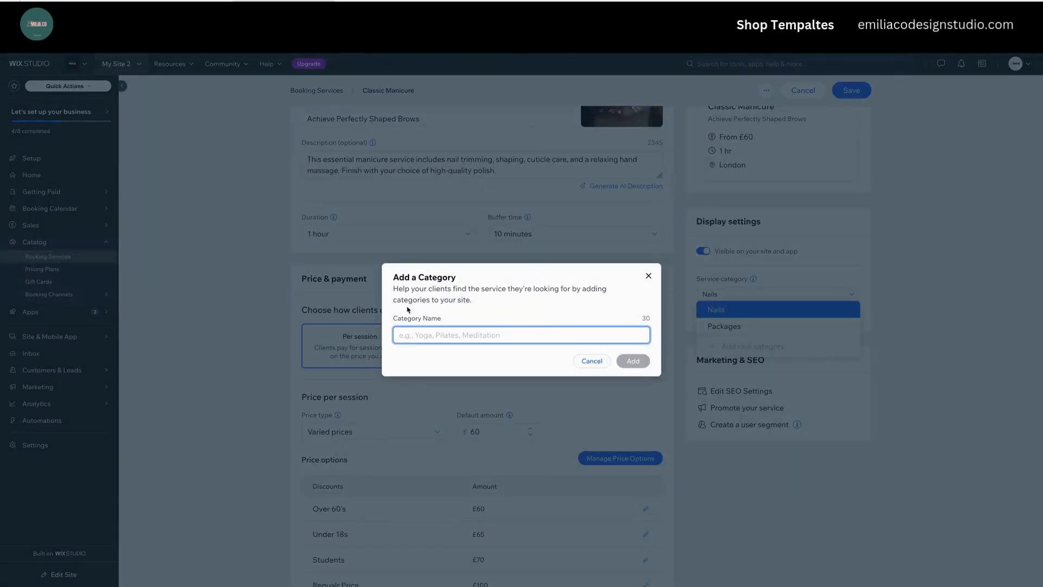
left_click(648, 276)
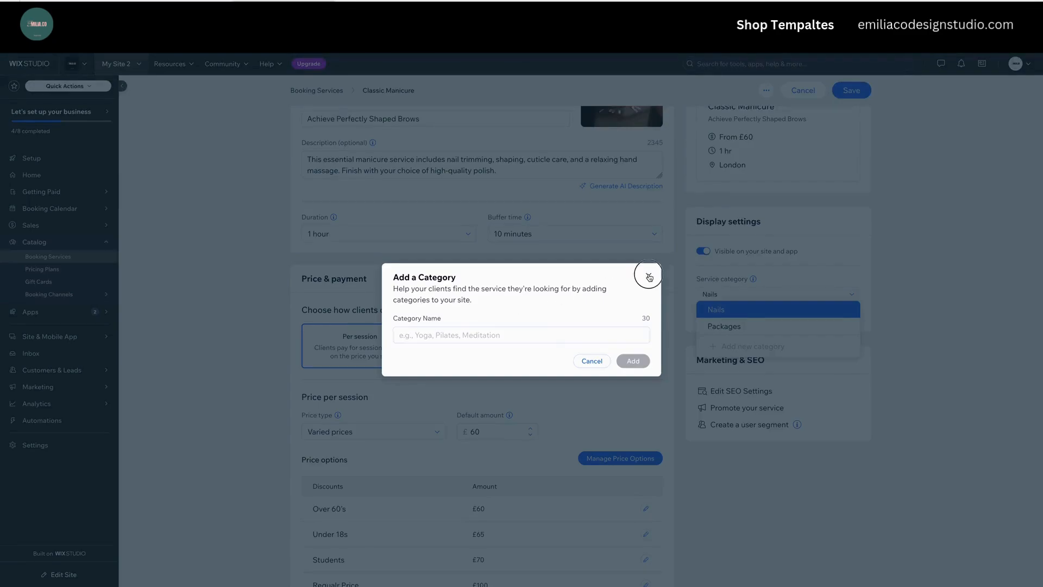
scroll(894, 304, "up", 3)
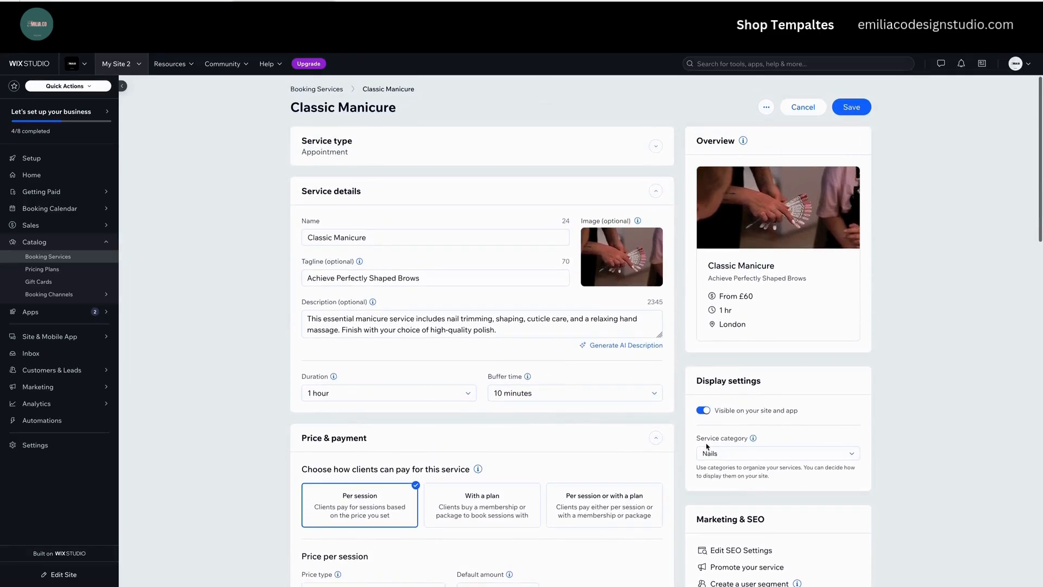
left_click(704, 411)
left_click(704, 410)
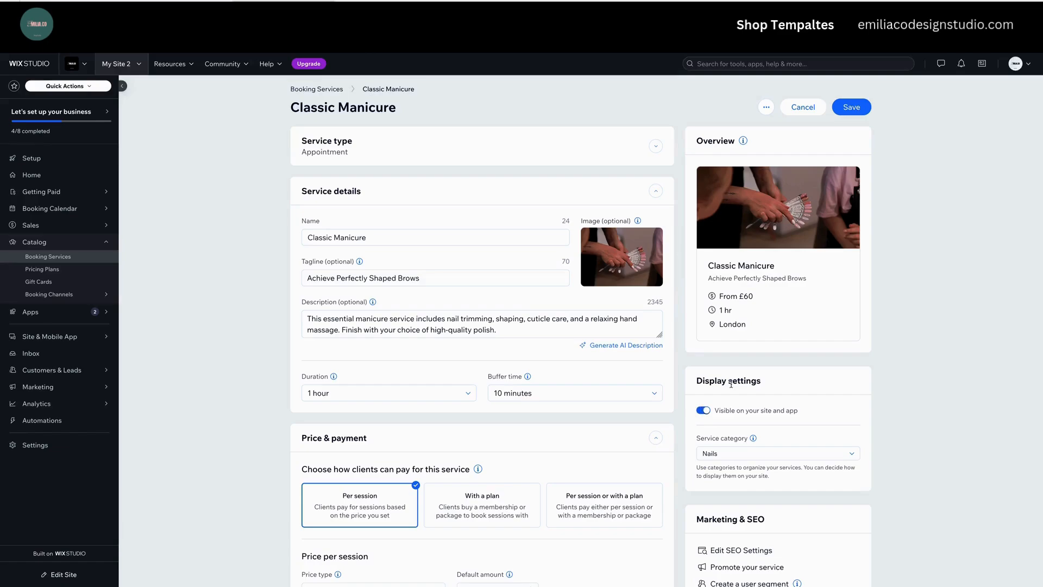